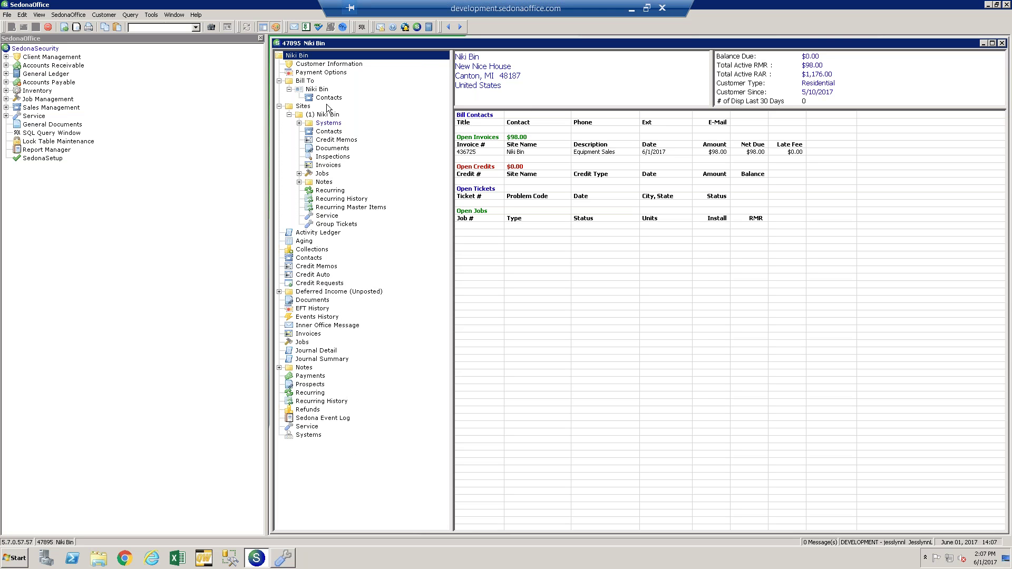
# Show the inspections of the site's CCTV system, view a blank new inspection form and close it without saving.
pyautogui.click(299, 123)
pyautogui.click(354, 173)
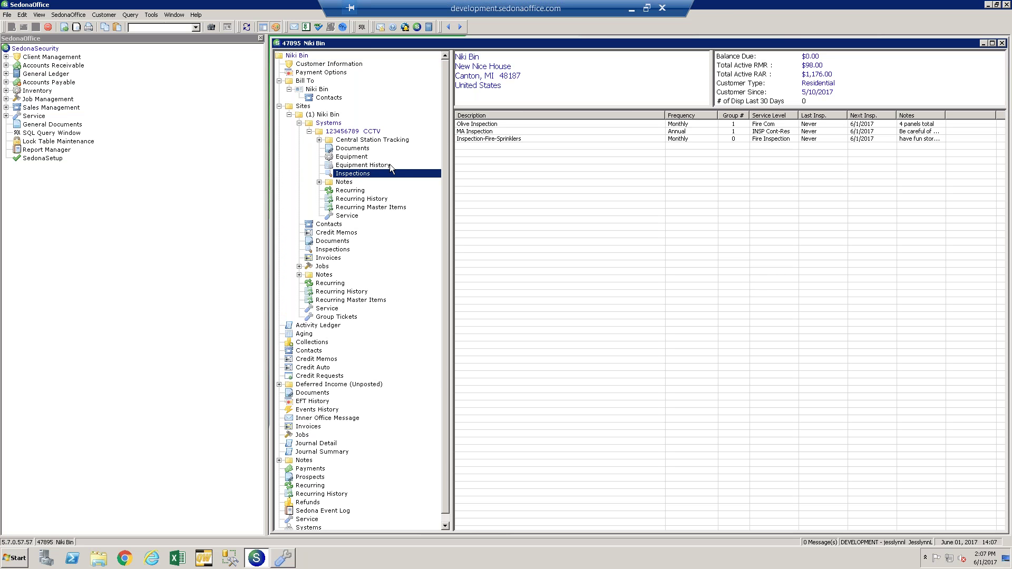
pyautogui.rightClick(359, 175)
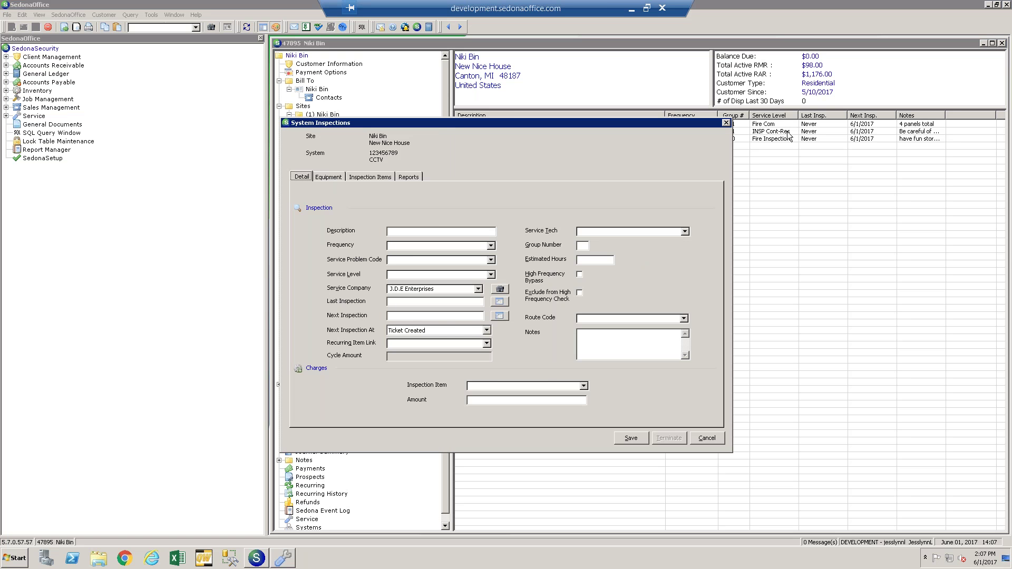
pyautogui.click(724, 123)
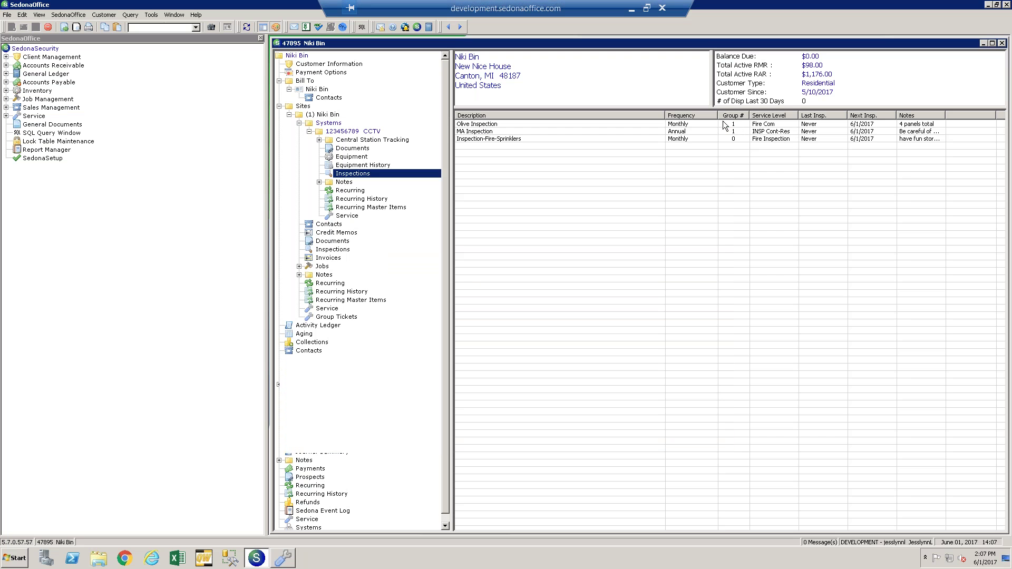
# Compare the inspections listed at site level with those listed under the CCTV system.
pyautogui.click(333, 250)
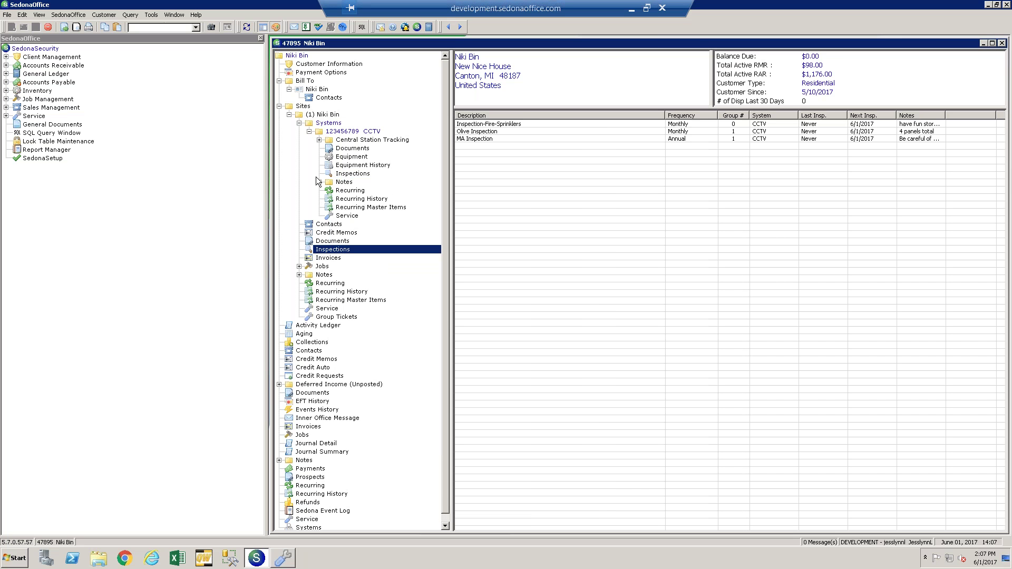
pyautogui.click(353, 165)
pyautogui.click(352, 173)
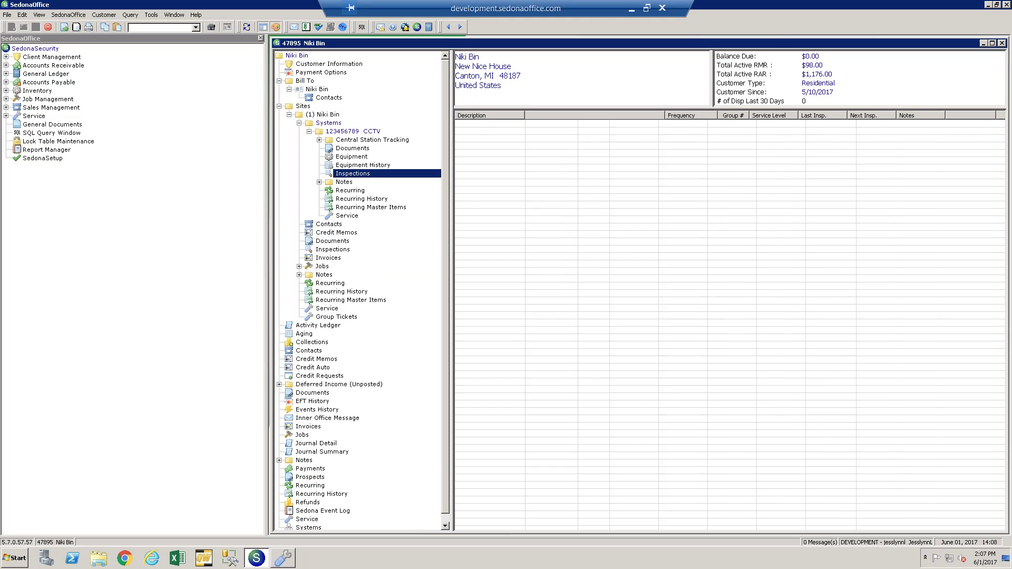
pyautogui.click(339, 249)
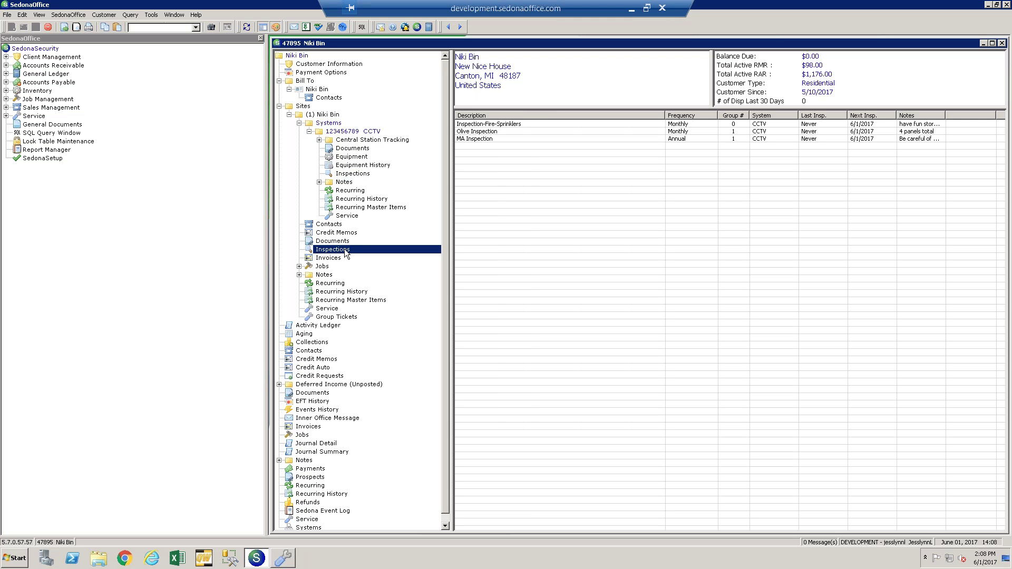
pyautogui.click(356, 175)
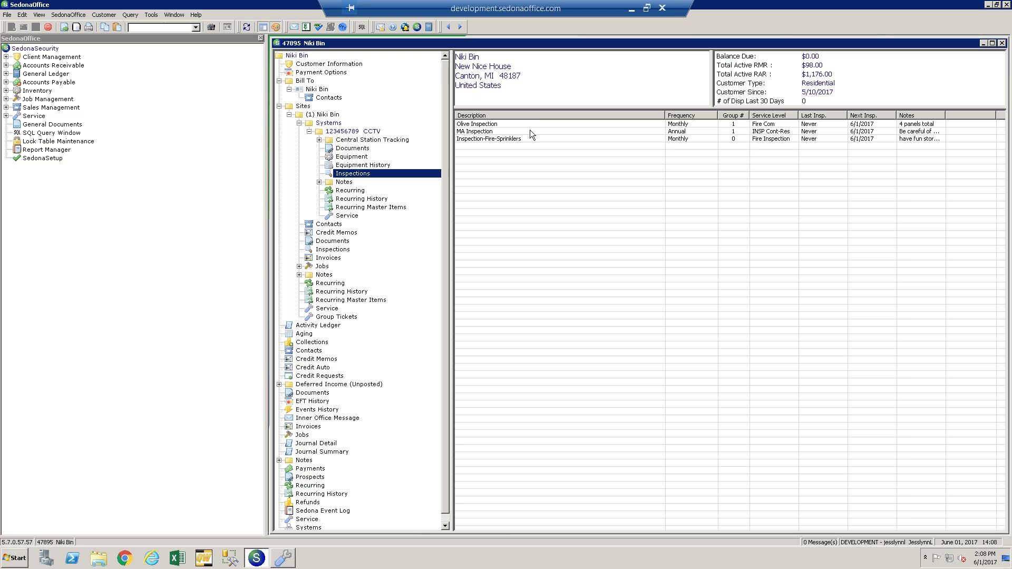
# Open the Inspection-Fire-Sprinklers inspection and review the available frequency options without changing the selection.
pyautogui.click(494, 140)
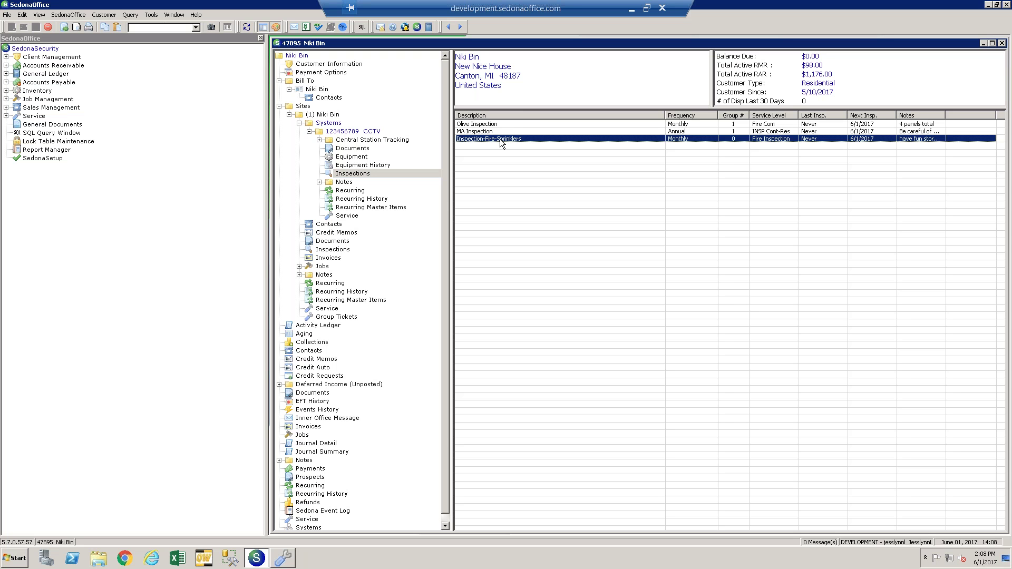
pyautogui.doubleClick(500, 139)
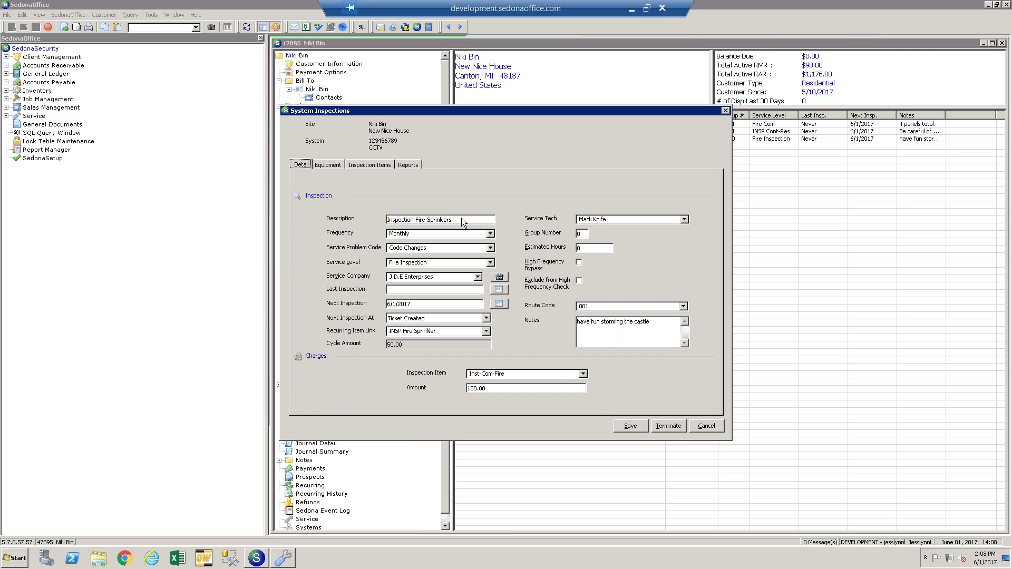
pyautogui.press('Tab')
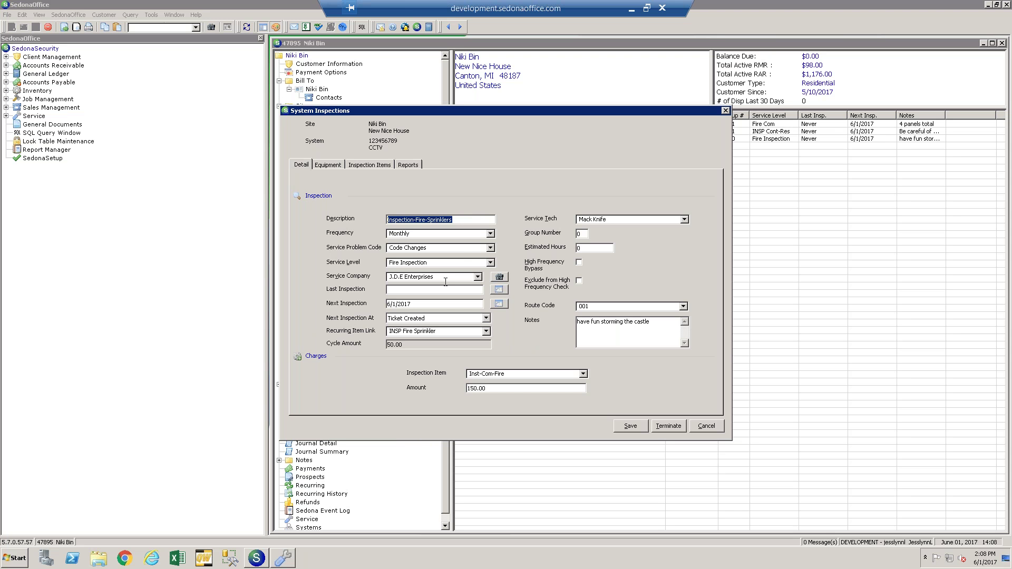
pyautogui.click(490, 234)
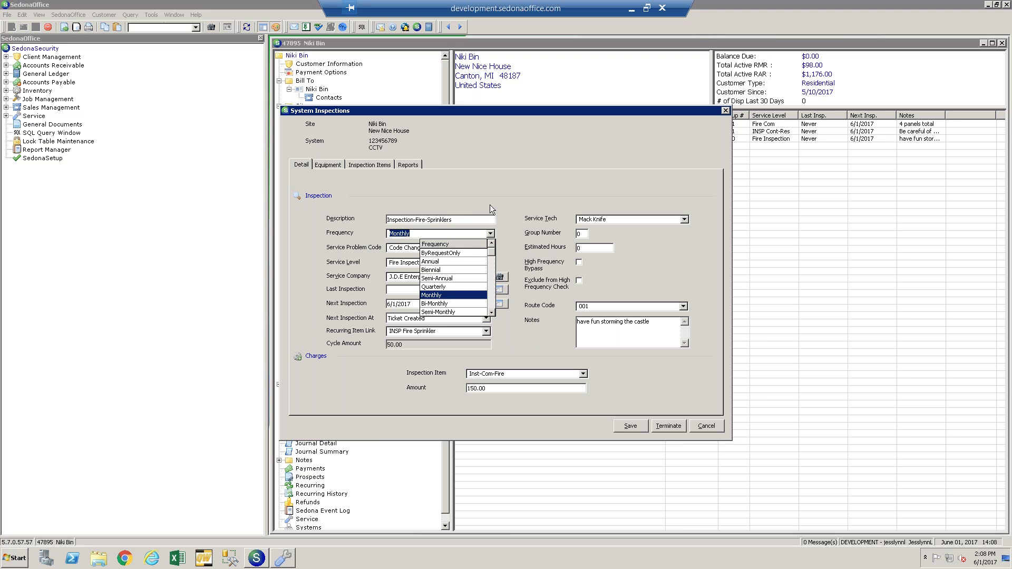
pyautogui.moveTo(490, 254); pyautogui.dragTo(495, 318)
pyautogui.click(493, 244)
pyautogui.click(520, 238)
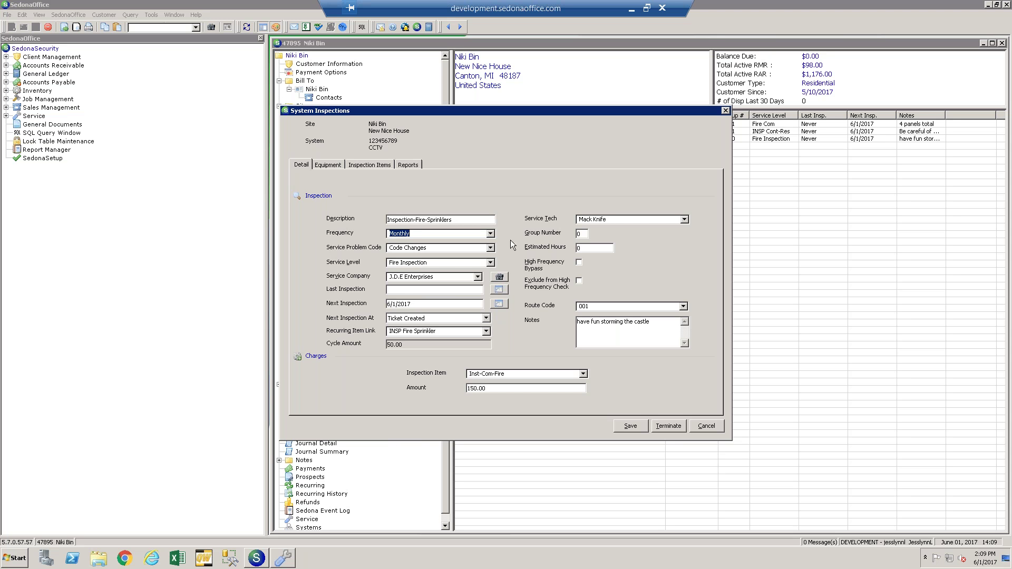
# Review the service problem codes available for the inspection, including the inspection-specific codes, and keep the current one.
pyautogui.click(490, 248)
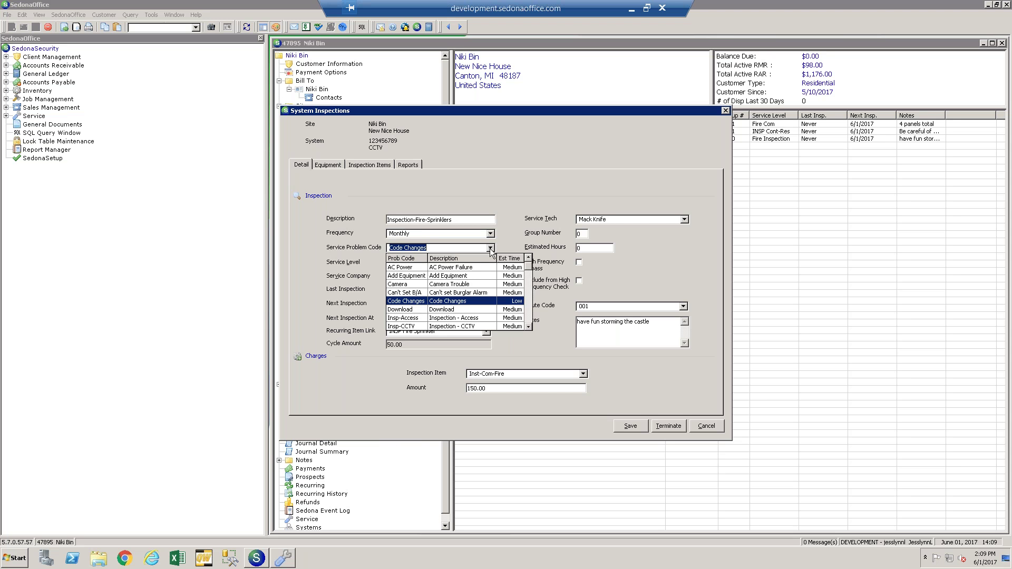
pyautogui.click(528, 327)
pyautogui.click(528, 326)
pyautogui.click(528, 326)
pyautogui.click(528, 326)
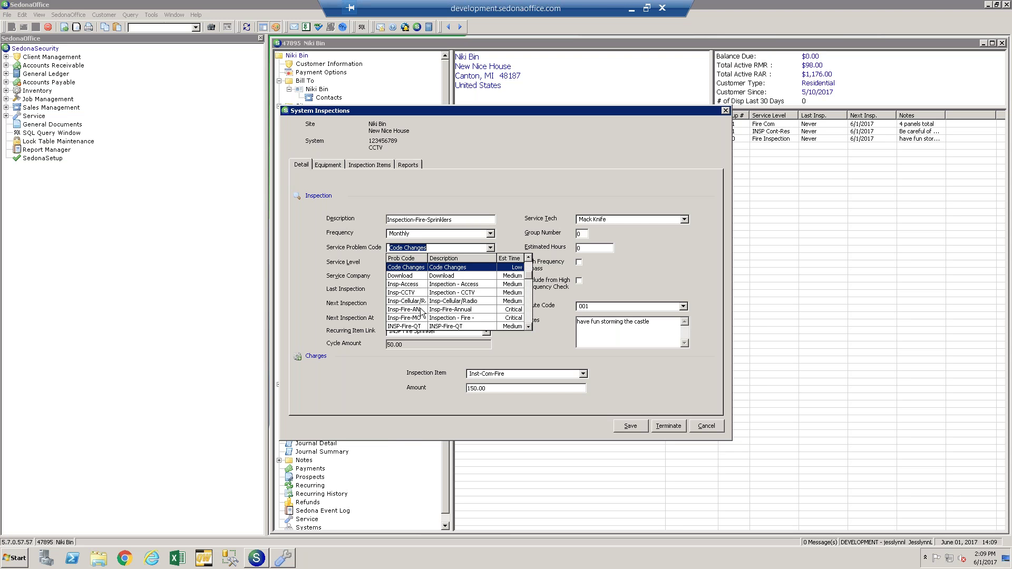
pyautogui.click(514, 245)
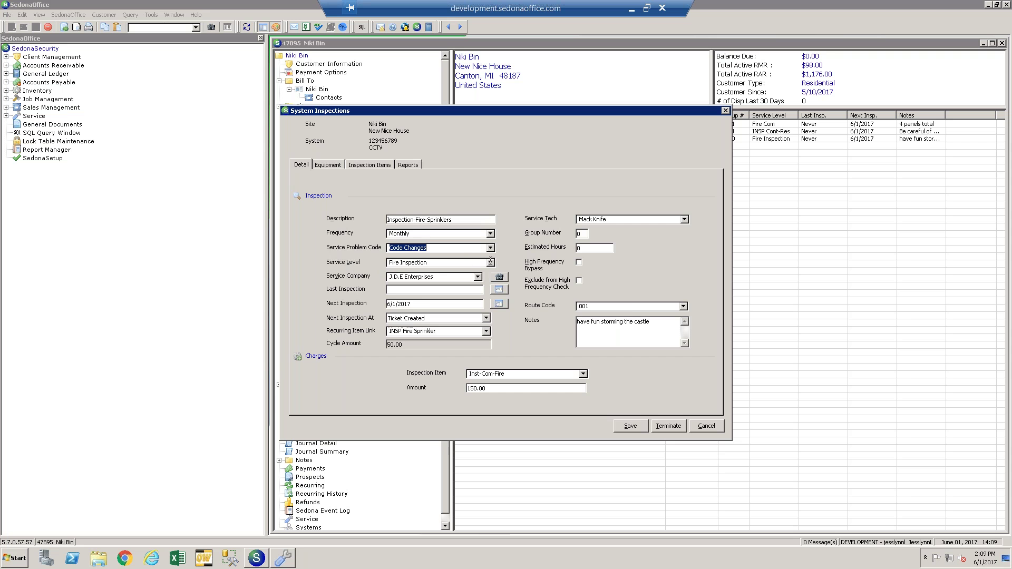
# Review the inspection's available service levels and their RMR Link flags, and close the inspection without saving.
pyautogui.press('Tab')
pyautogui.hotkey('alt', 'Down')
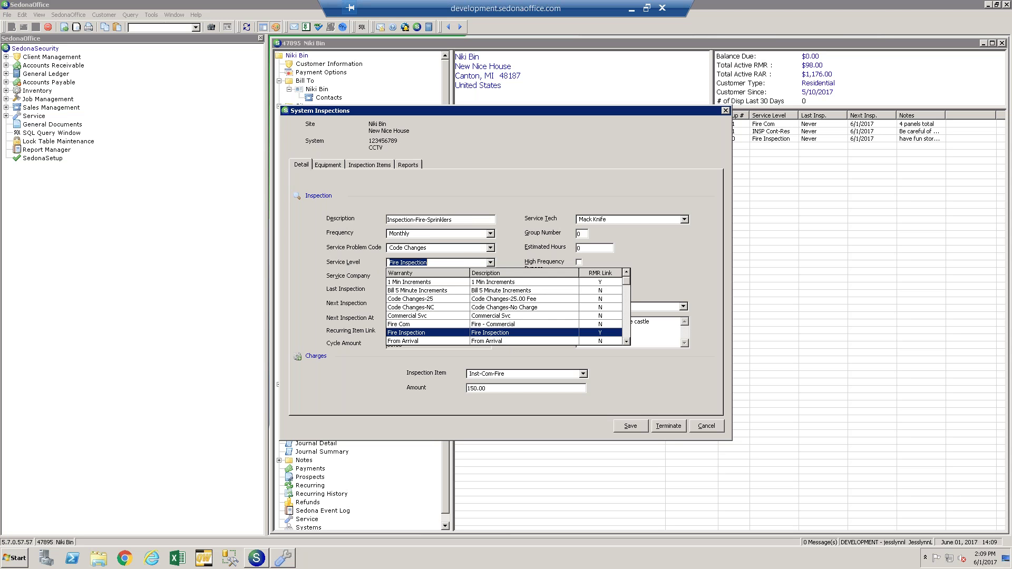
pyautogui.scroll(-2, 509, 322)
pyautogui.scroll(-3, 509, 321)
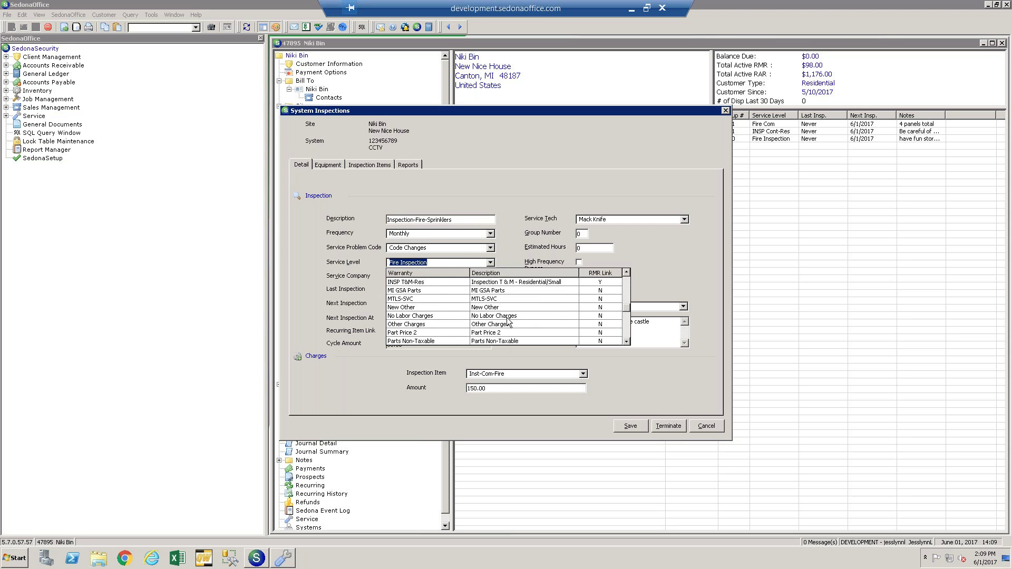
pyautogui.scroll(1, 485, 320)
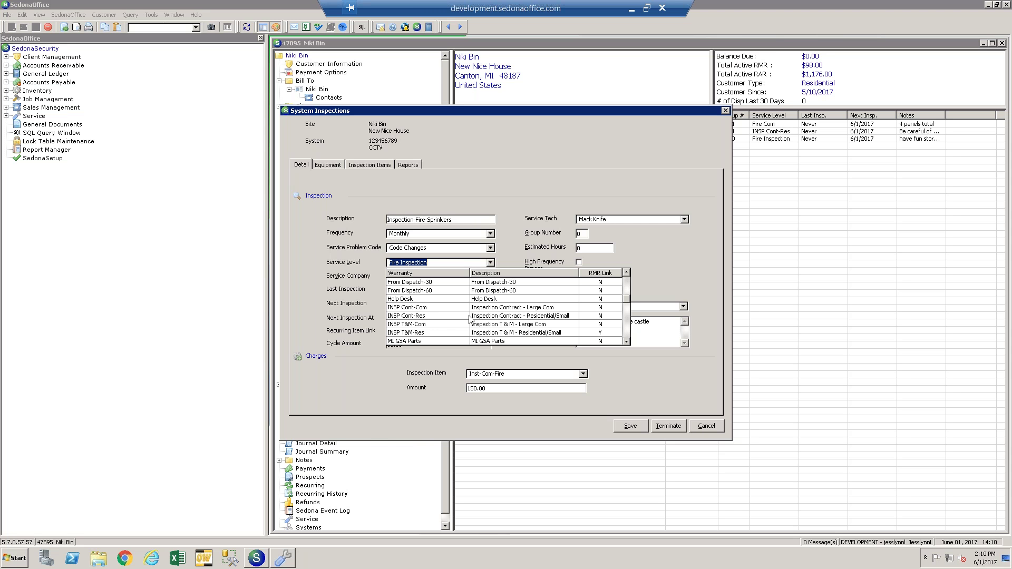
pyautogui.click(725, 112)
# Examine the general and inspection settings of the INSP Cont-Com service level in SedonaSetup and close the setup.
pyautogui.click(56, 159)
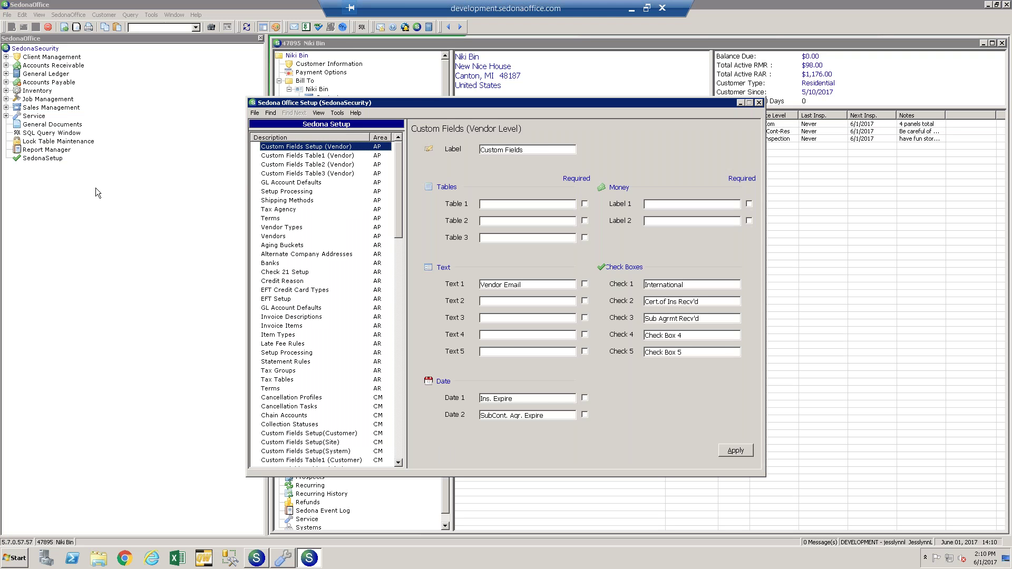
pyautogui.moveTo(397, 179); pyautogui.dragTo(400, 434)
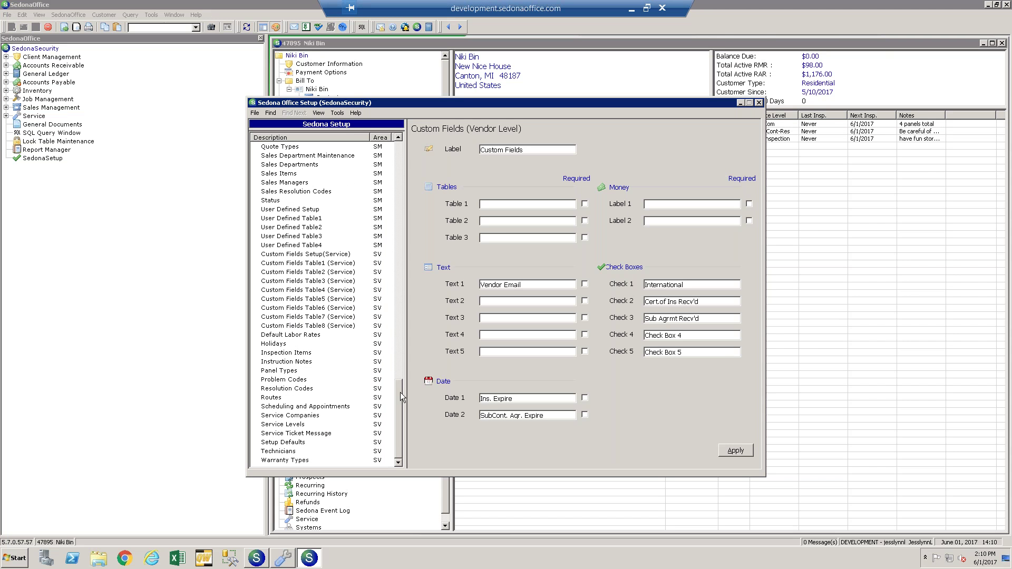
pyautogui.click(295, 425)
pyautogui.click(748, 273)
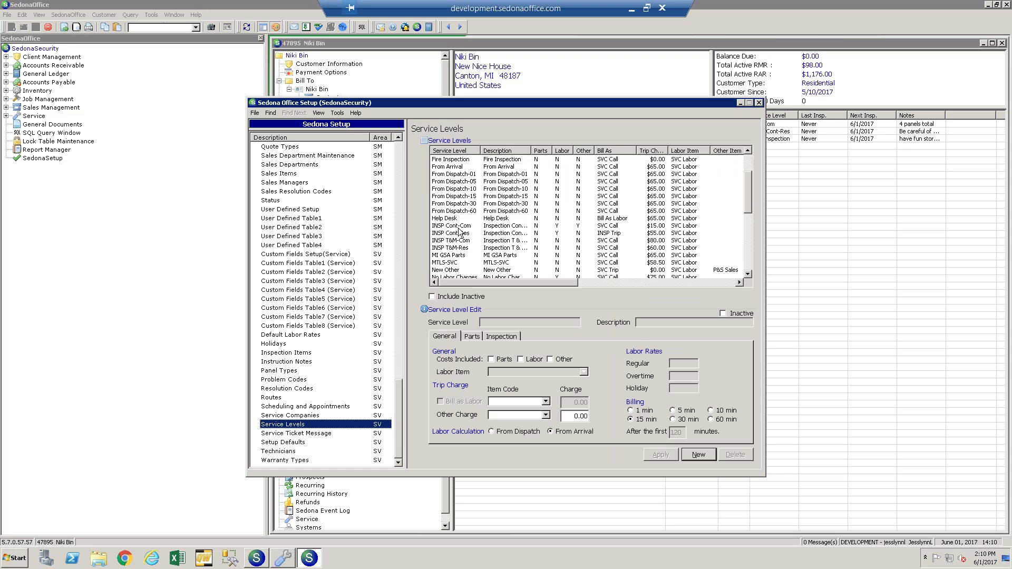
pyautogui.click(460, 227)
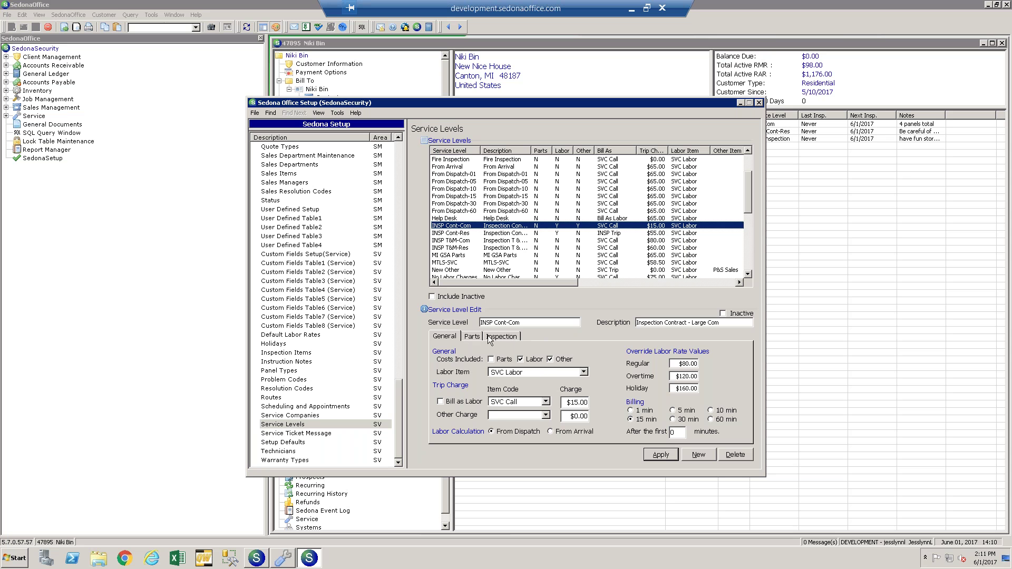
pyautogui.click(513, 336)
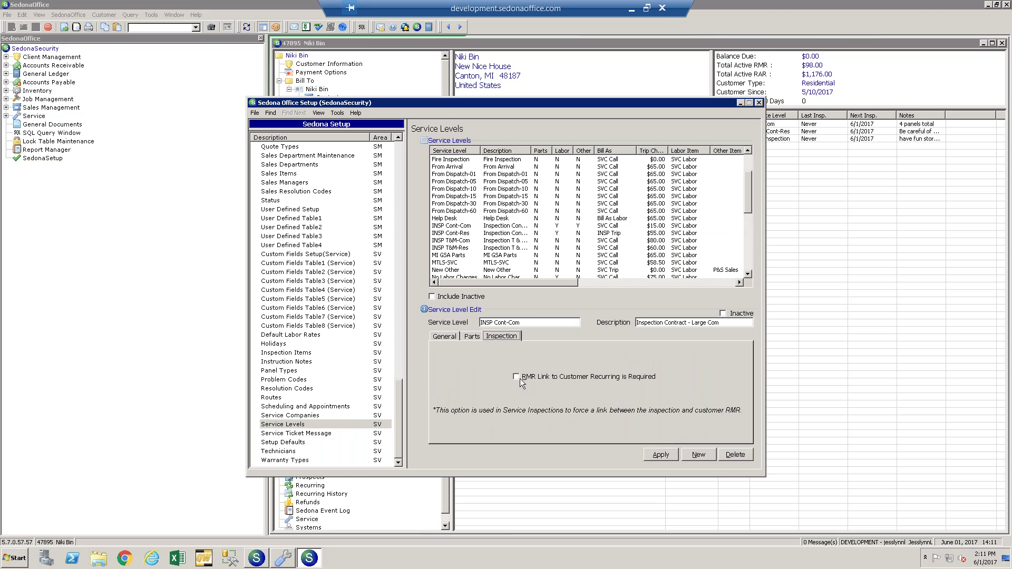
pyautogui.click(760, 102)
# Reopen the Inspection-Fire-Sprinklers inspection, check its service company choices and close it without changes.
pyautogui.click(511, 139)
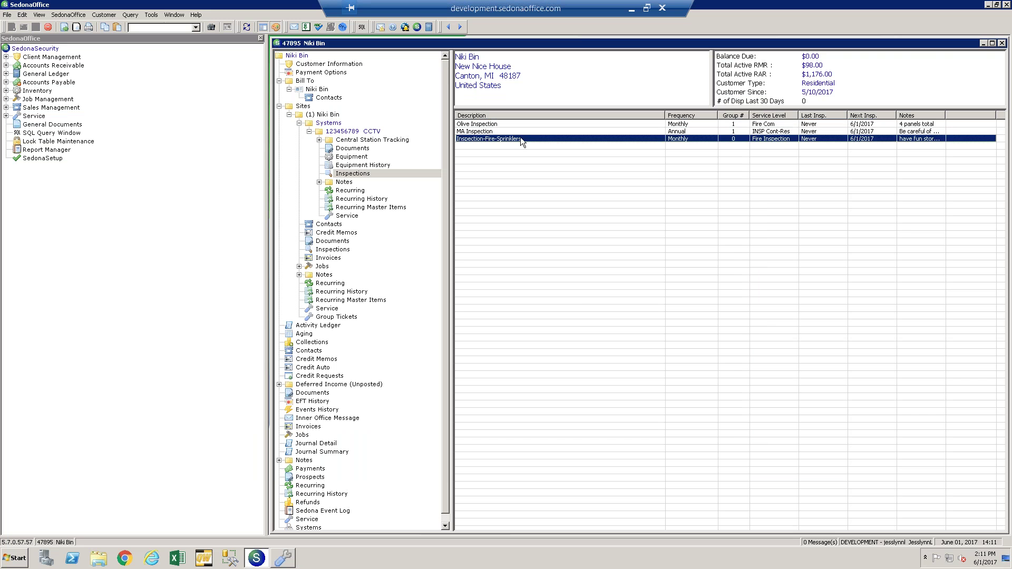
pyautogui.doubleClick(520, 138)
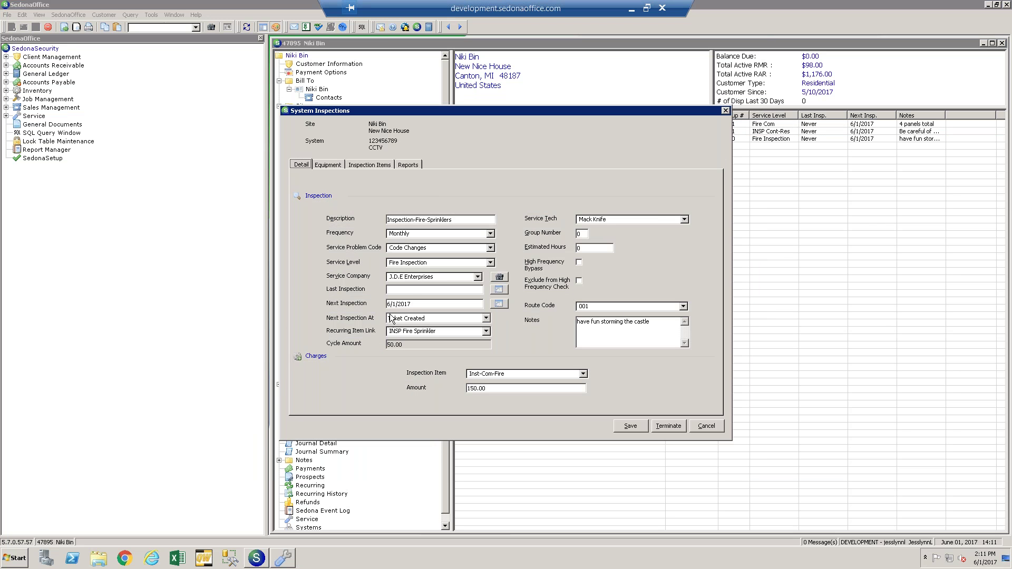
pyautogui.click(477, 277)
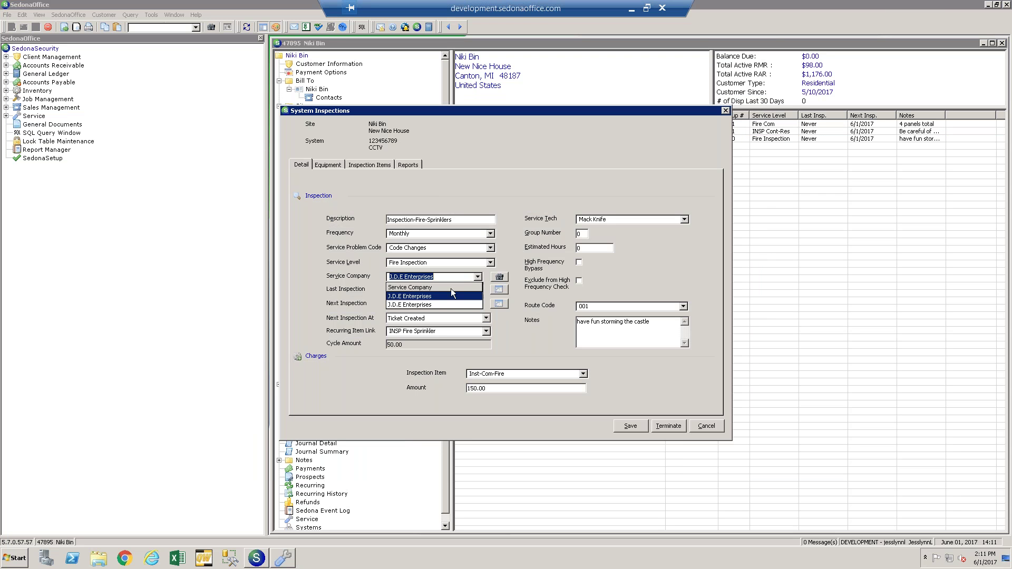
pyautogui.click(523, 269)
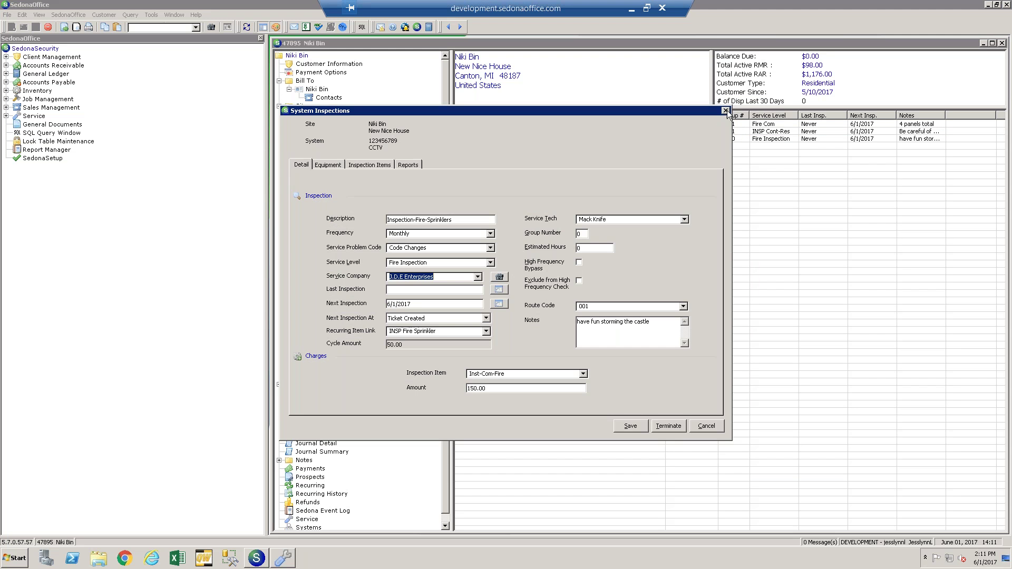
pyautogui.click(726, 110)
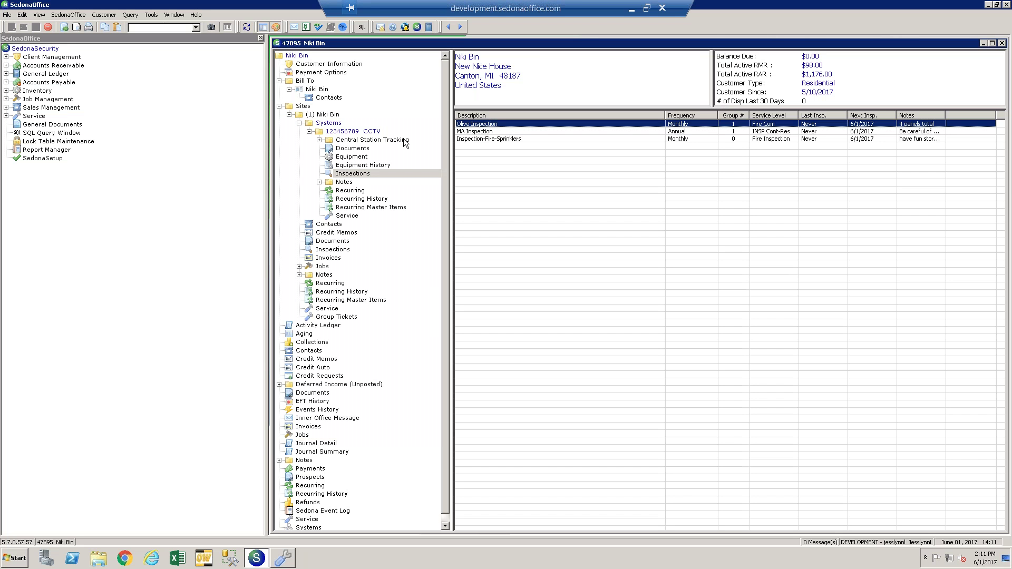
# Open the CCTV system's record for editing to view its service company settings, and close it unchanged.
pyautogui.rightClick(368, 129)
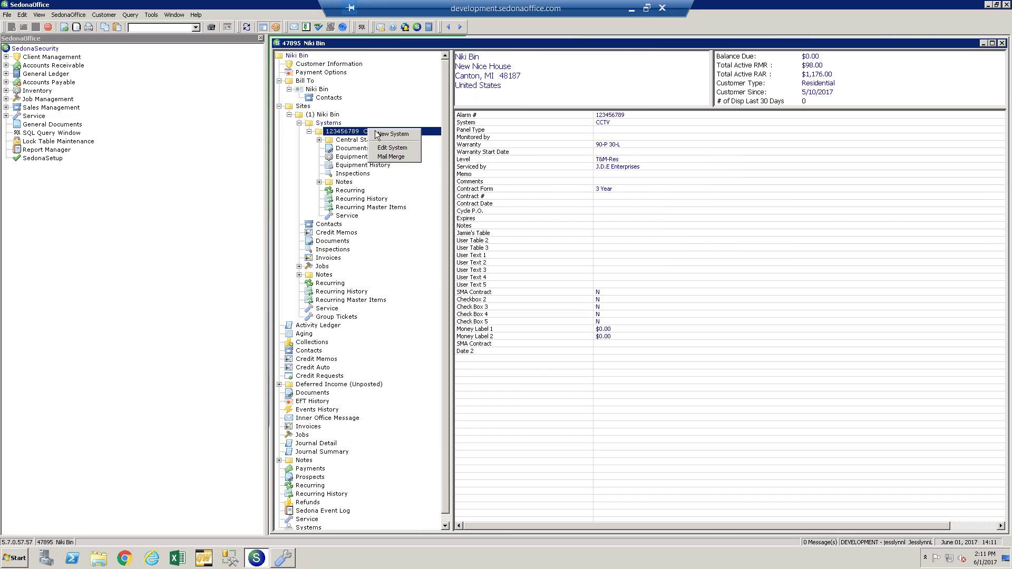
pyautogui.click(400, 148)
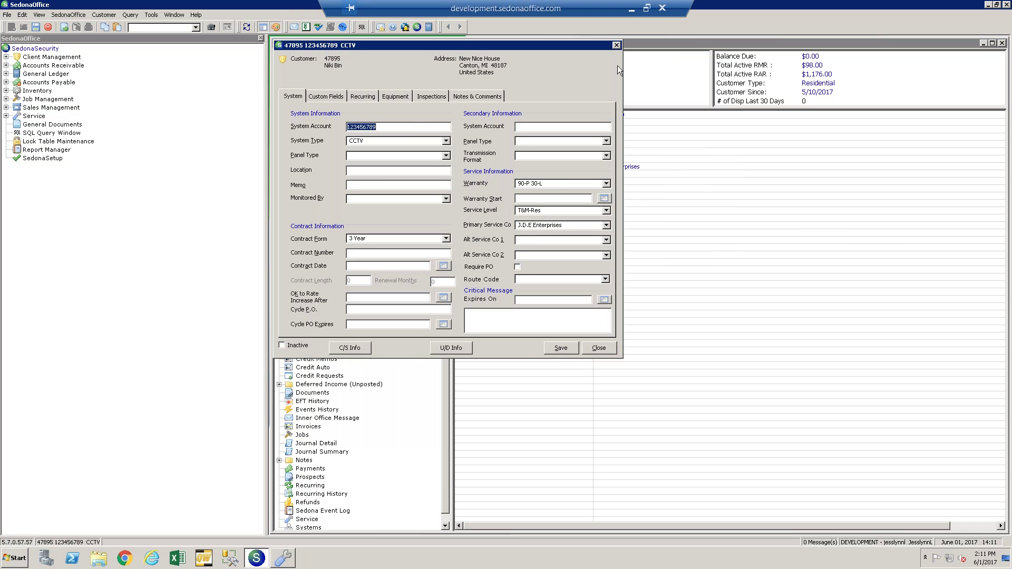
pyautogui.click(616, 45)
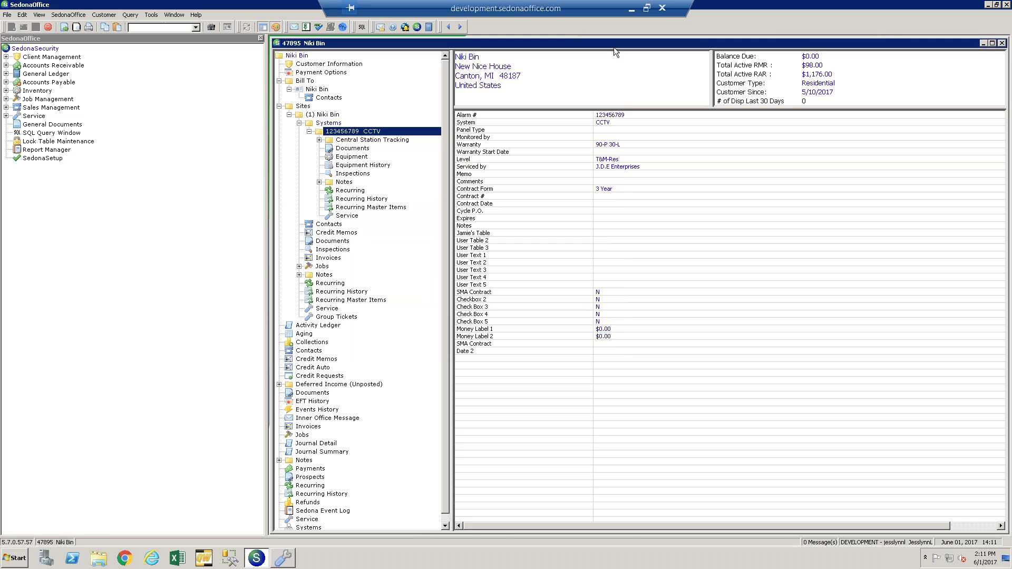
# Reopen the Inspection-Fire-Sprinklers inspection and view the full list of selectable service companies without choosing one.
pyautogui.click(361, 176)
pyautogui.doubleClick(539, 138)
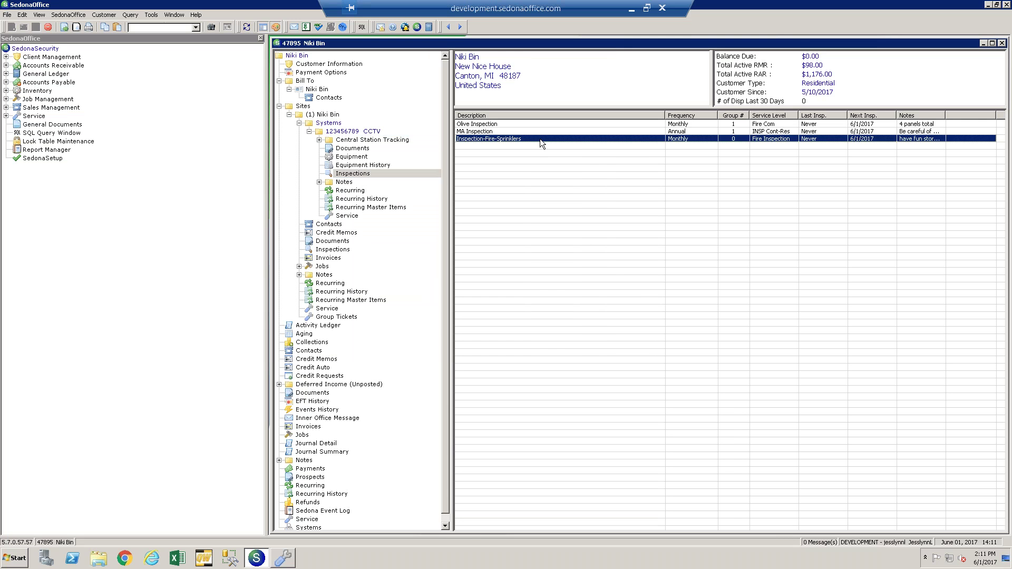
pyautogui.click(504, 277)
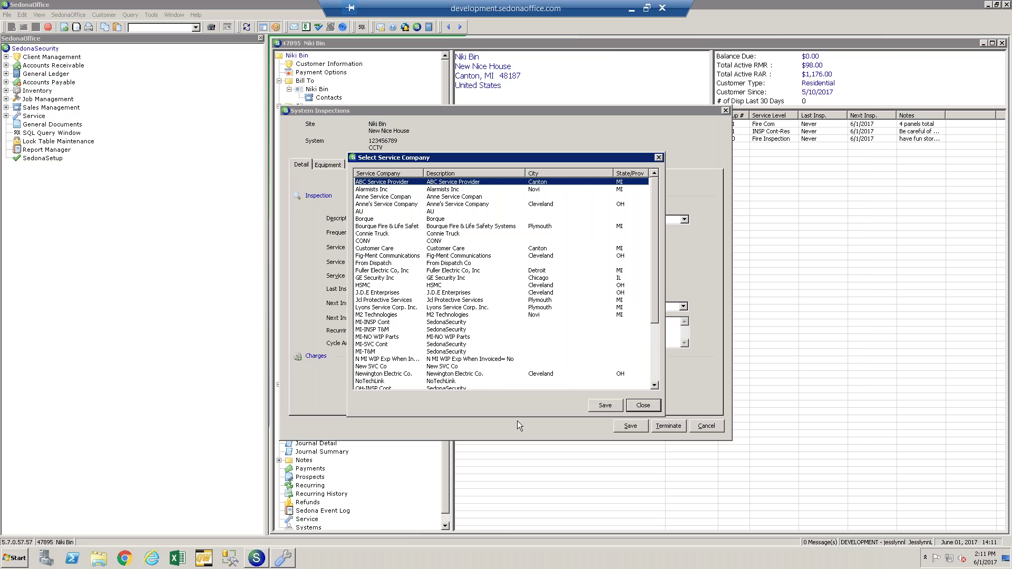
pyautogui.click(659, 157)
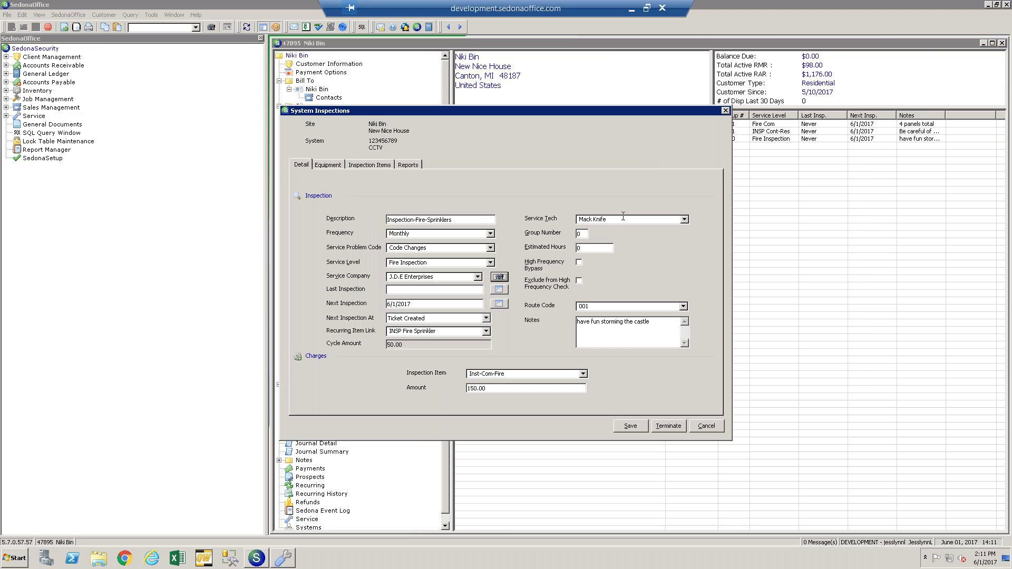
# Review the Last Inspection and Next Inspection dates and the Next Inspection At options of the Inspection-Fire-Sprinklers inspection.
pyautogui.click(423, 291)
pyautogui.moveTo(436, 304); pyautogui.dragTo(389, 306)
pyautogui.click(439, 305)
pyautogui.press('Tab')
pyautogui.click(486, 318)
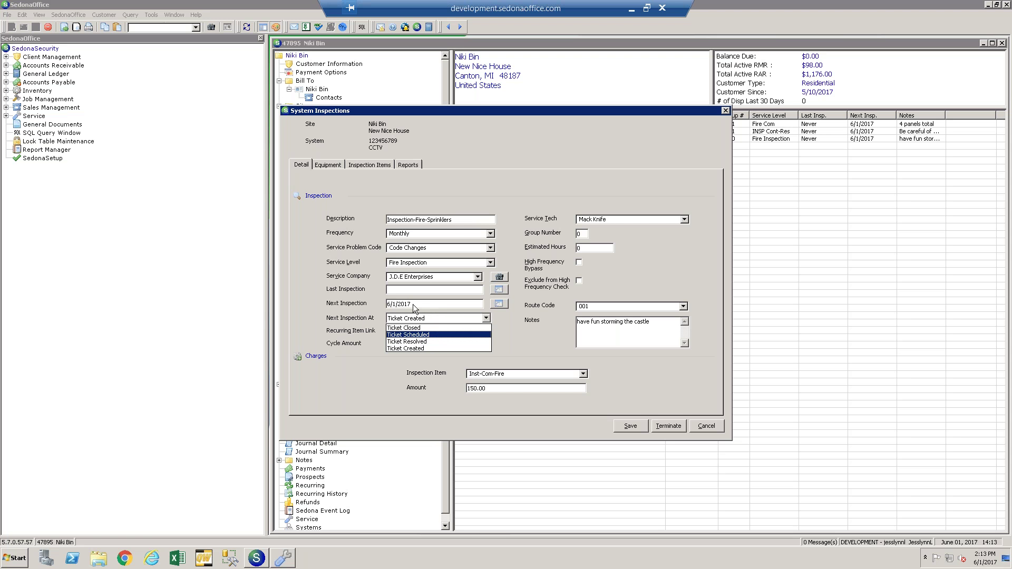
pyautogui.click(425, 234)
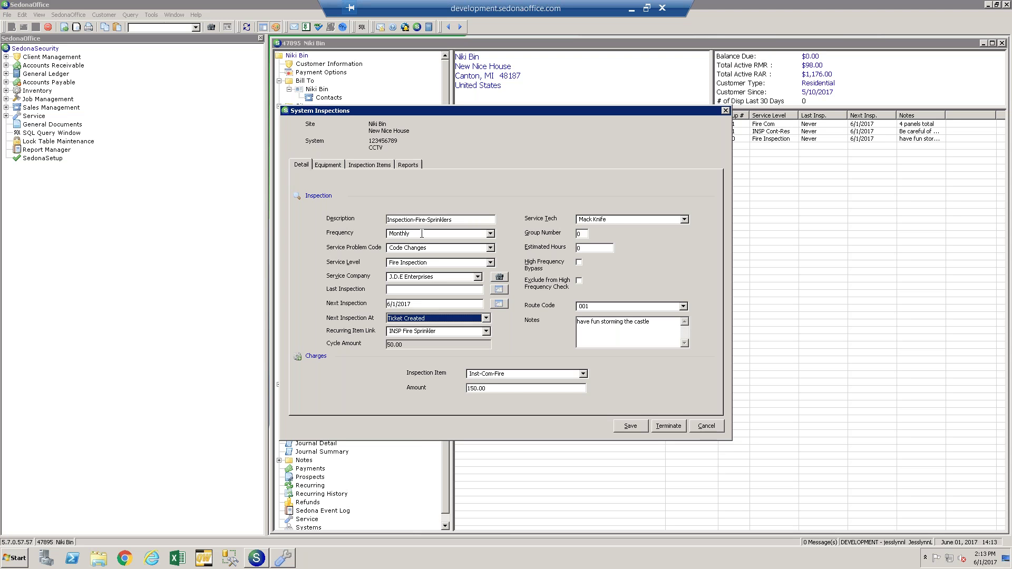
# Check the inspection's frequency against its next inspection date, and keep Ticket Created as the Next Inspection At option.
pyautogui.doubleClick(441, 234)
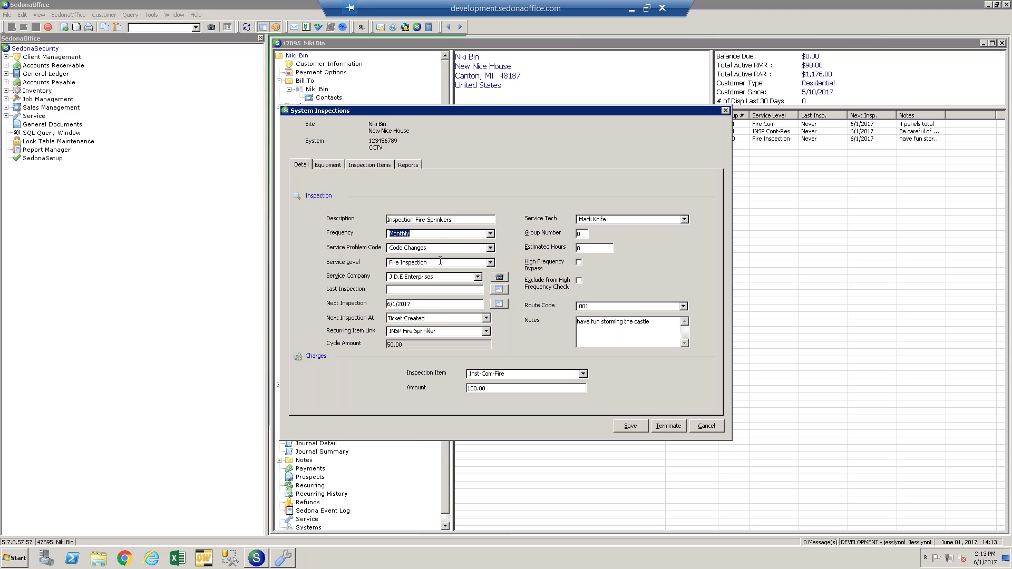
pyautogui.click(421, 304)
pyautogui.click(423, 304)
pyautogui.click(487, 318)
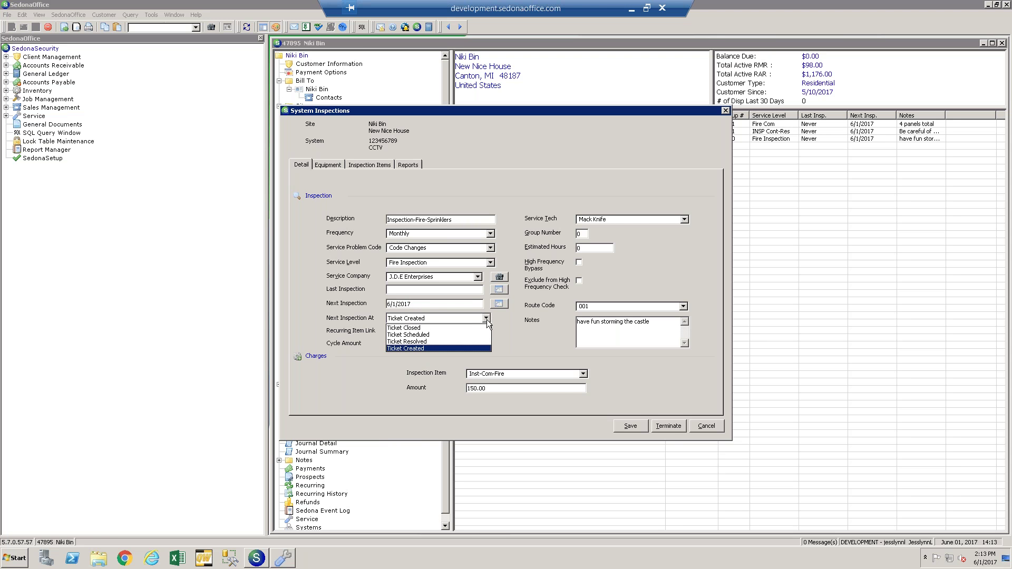
pyautogui.click(460, 347)
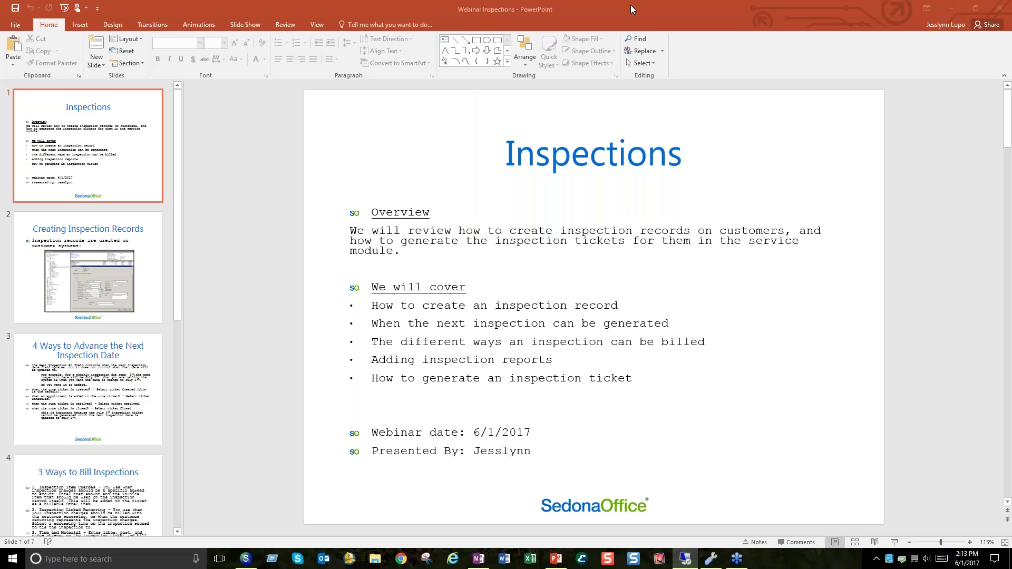
# Show the "4 Ways to Advance the Next Inspection Date" slide in PowerPoint, and return to SedonaOffice to recheck the Next Inspection At options.
pyautogui.click(631, 8)
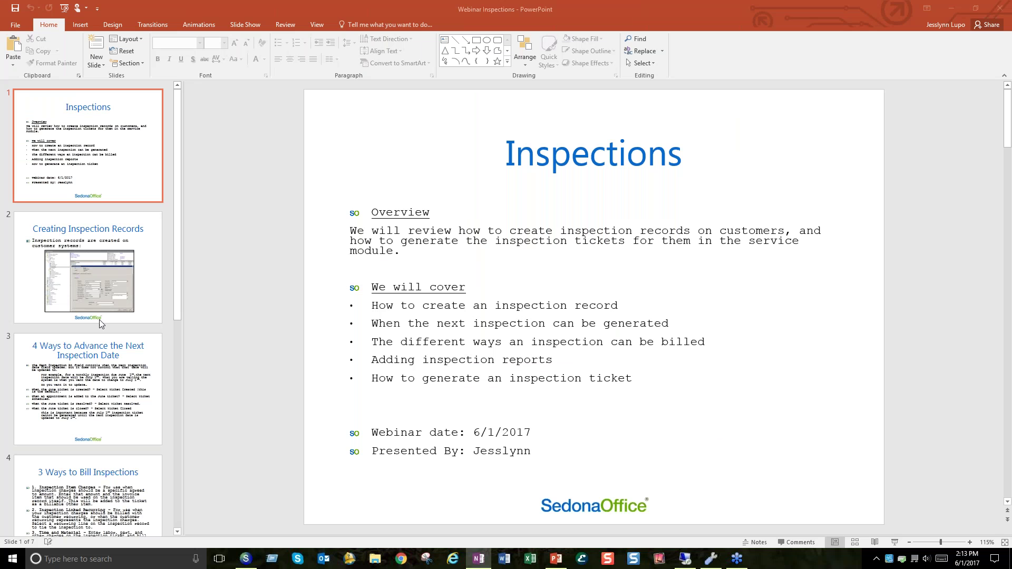
pyautogui.click(83, 389)
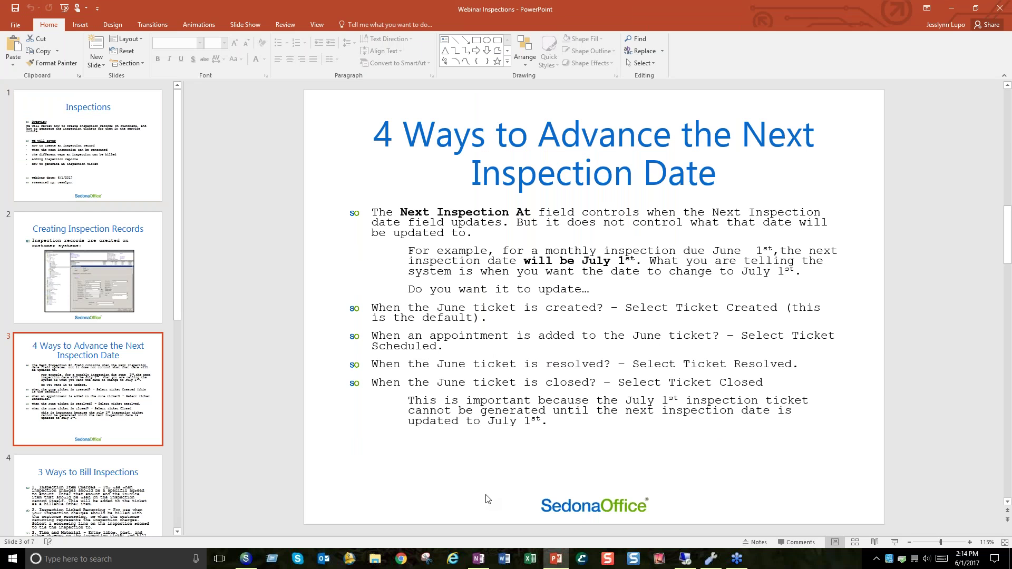
pyautogui.click(694, 563)
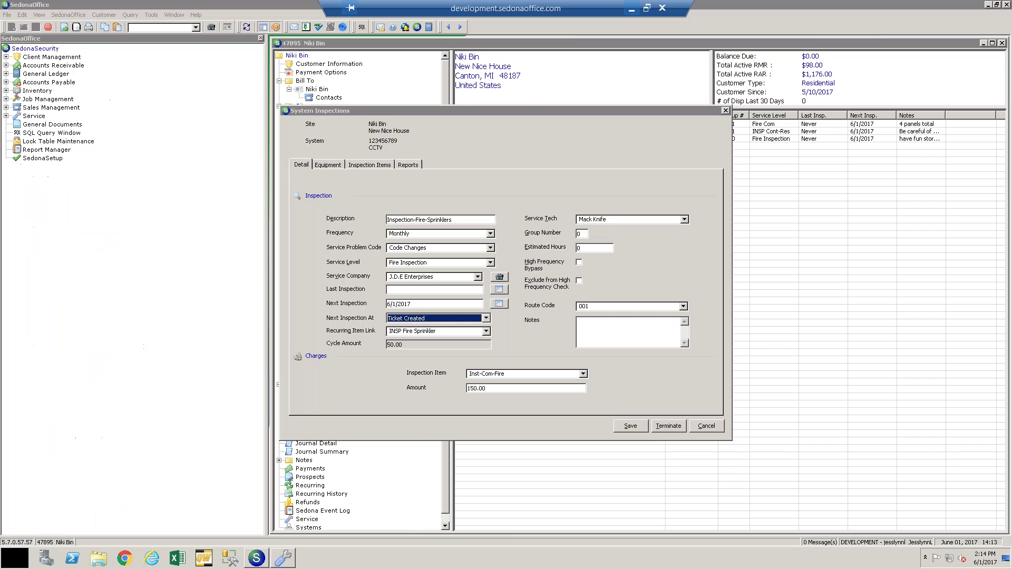
pyautogui.click(486, 318)
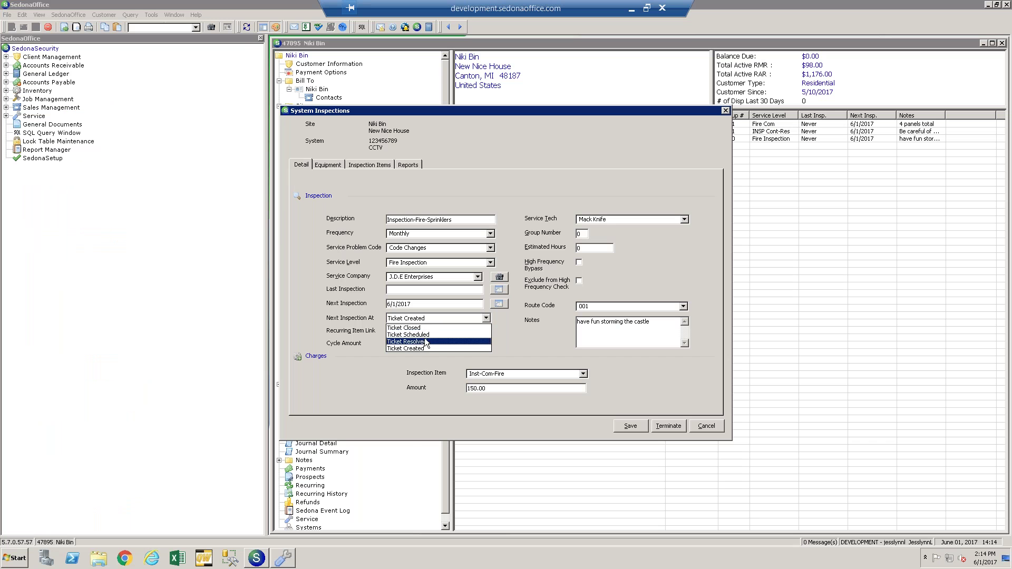
pyautogui.click(514, 338)
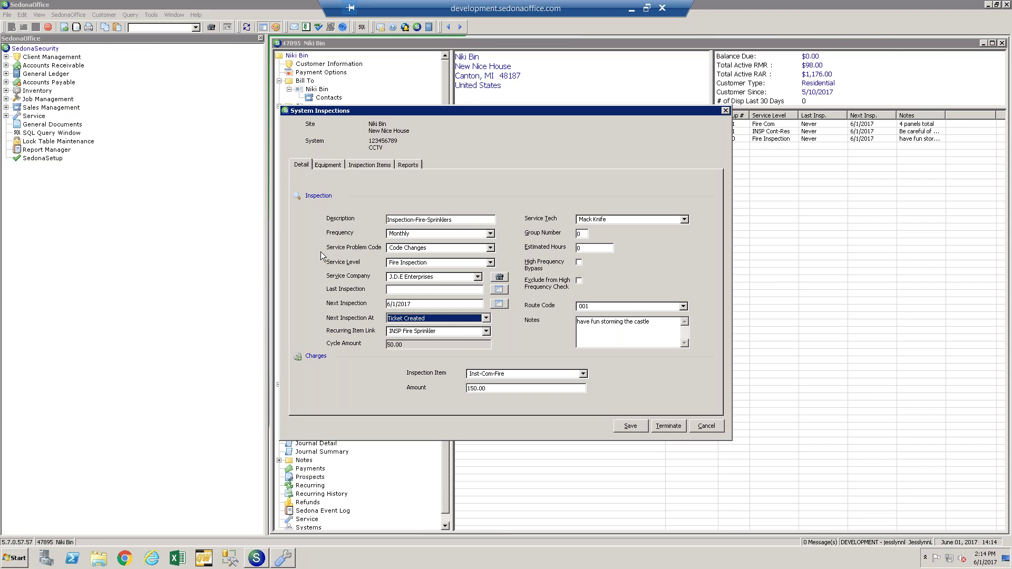
# Review the service level choices and cycle amount of Inspection-Fire-Sprinklers, compare with the Olive Inspection, and close both without changes.
pyautogui.click(491, 262)
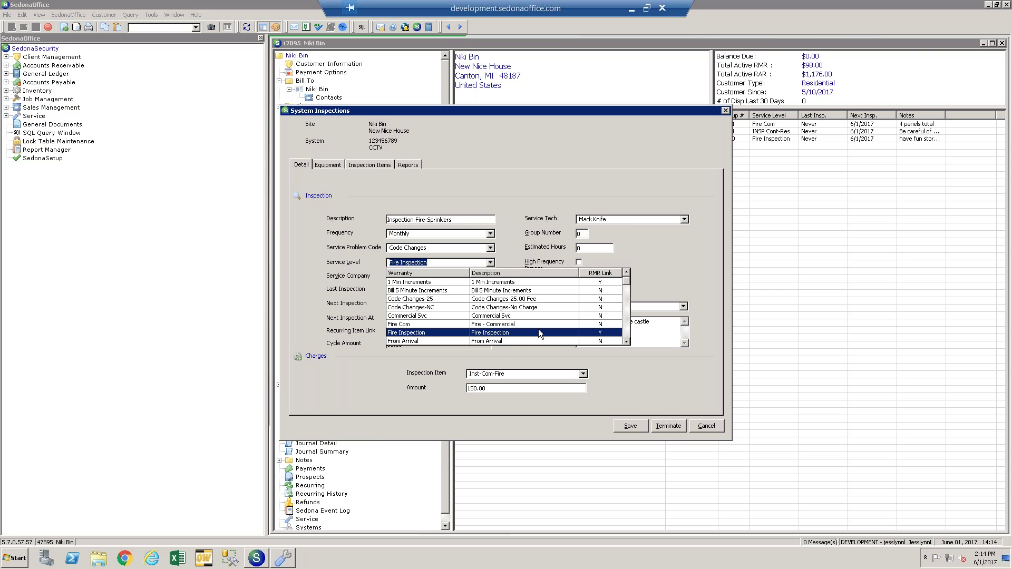
pyautogui.click(519, 242)
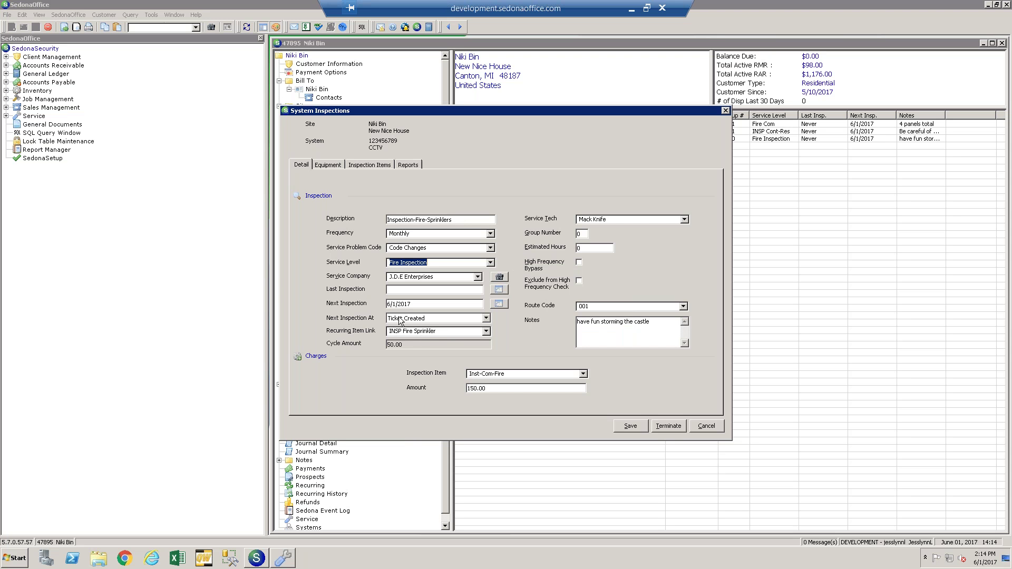
pyautogui.click(434, 345)
pyautogui.click(725, 110)
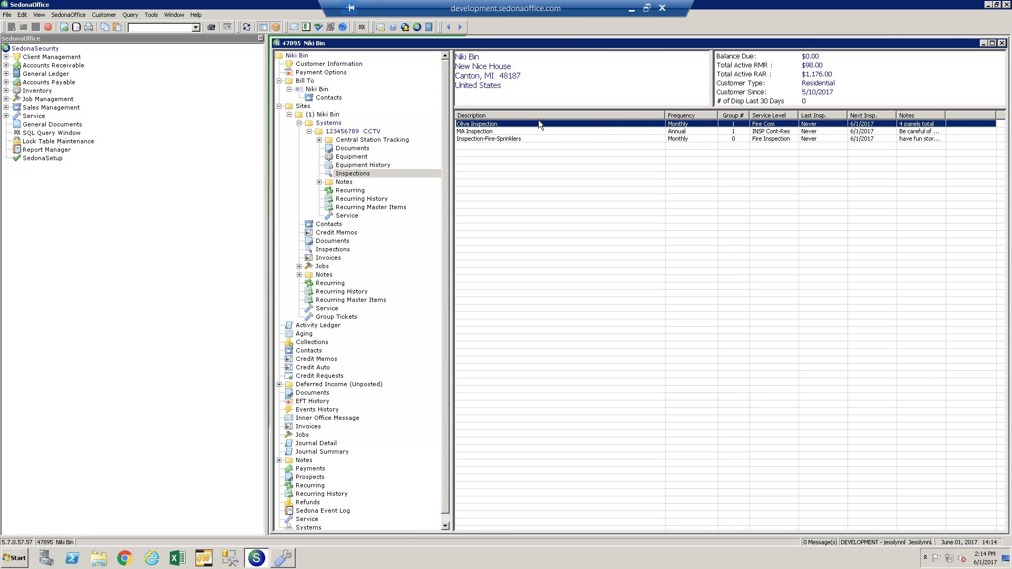
pyautogui.doubleClick(530, 123)
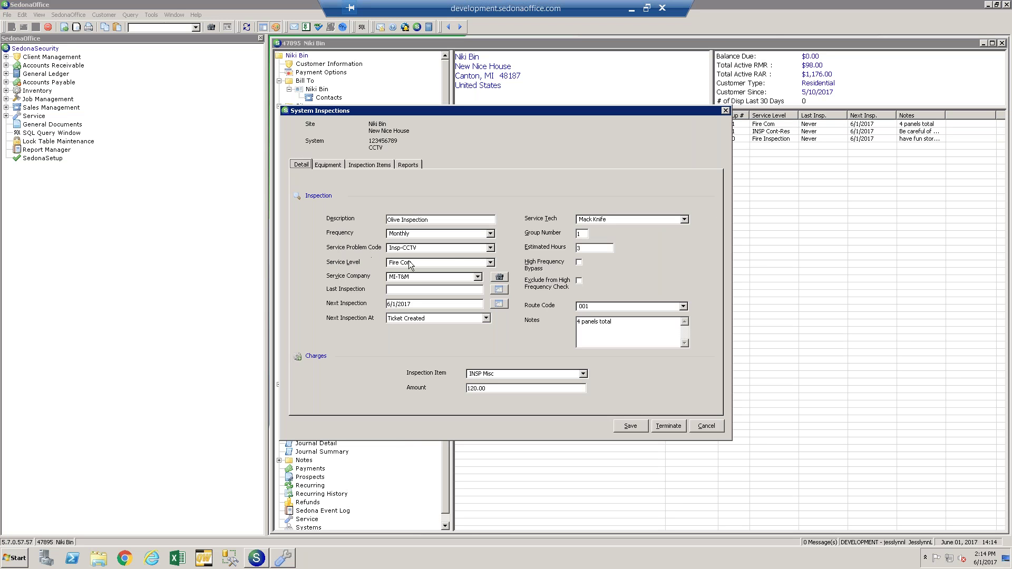
pyautogui.click(725, 111)
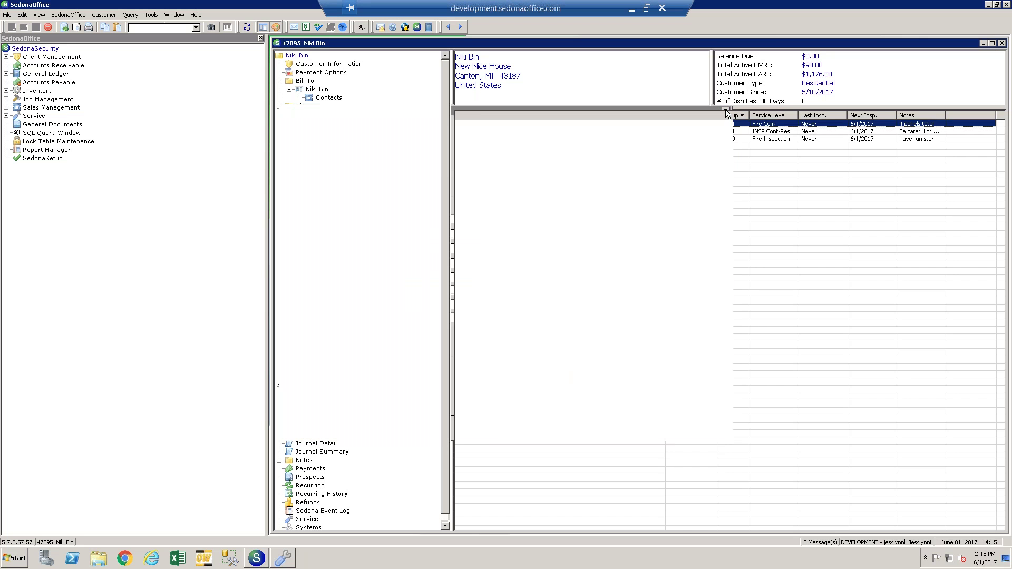
# Reopen Inspection-Fire-Sprinklers, review its service tech and group number fields, and close it unchanged.
pyautogui.click(576, 139)
pyautogui.doubleClick(575, 138)
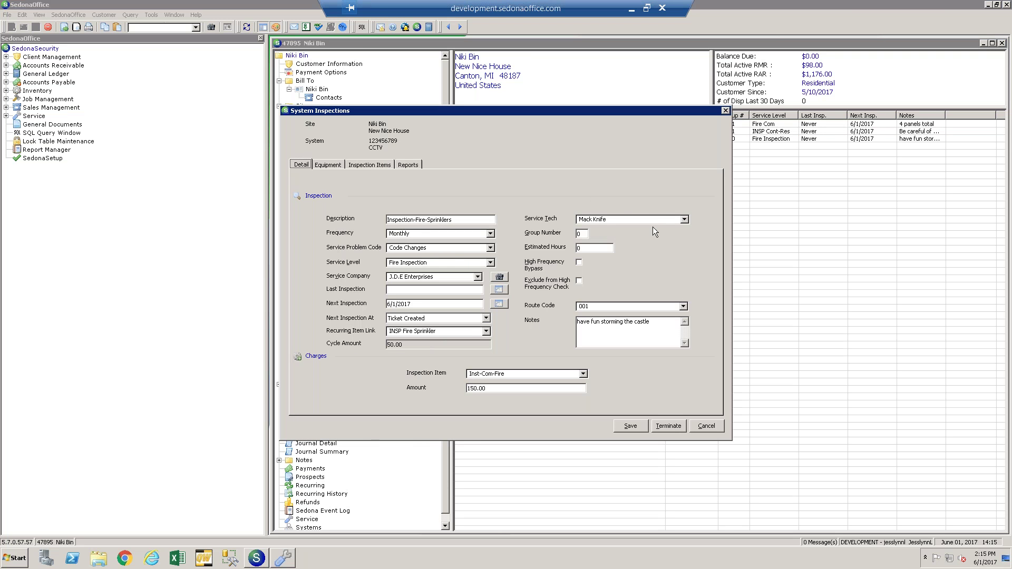
pyautogui.click(623, 218)
pyautogui.click(588, 234)
pyautogui.doubleClick(585, 233)
pyautogui.click(725, 111)
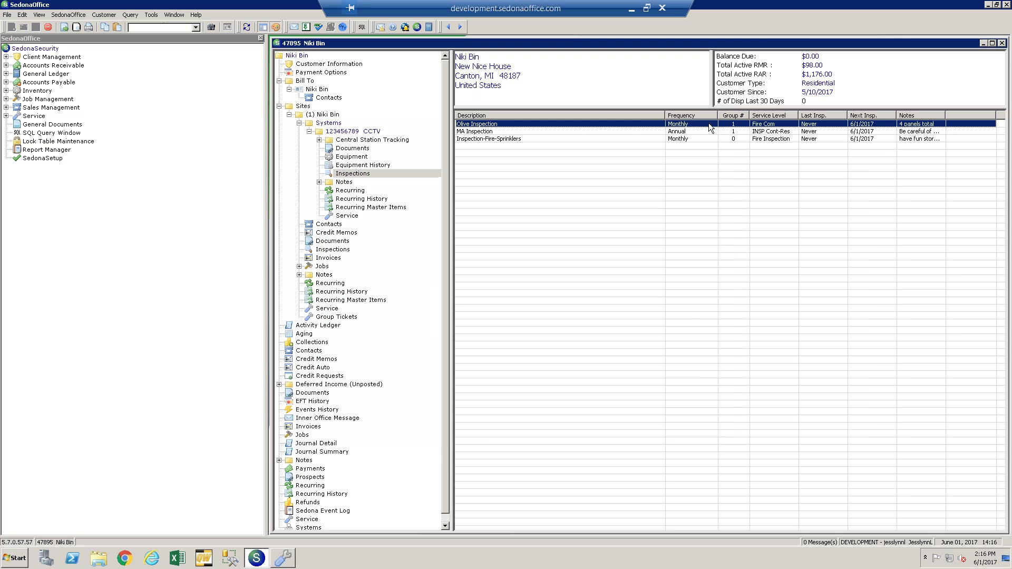
# Compare the frequency and group number of the MA Inspection and Olive Inspection in the inspections list.
pyautogui.click(696, 131)
pyautogui.click(741, 125)
pyautogui.click(694, 131)
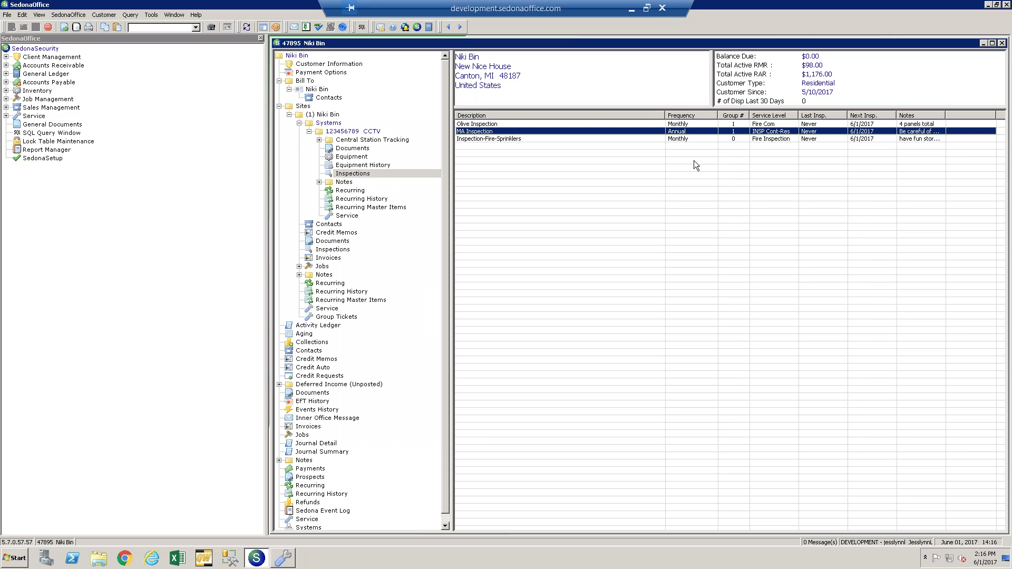
# Open Inspection-Fire-Sprinklers, examine its estimated hours setting, and close it without changes.
pyautogui.doubleClick(638, 137)
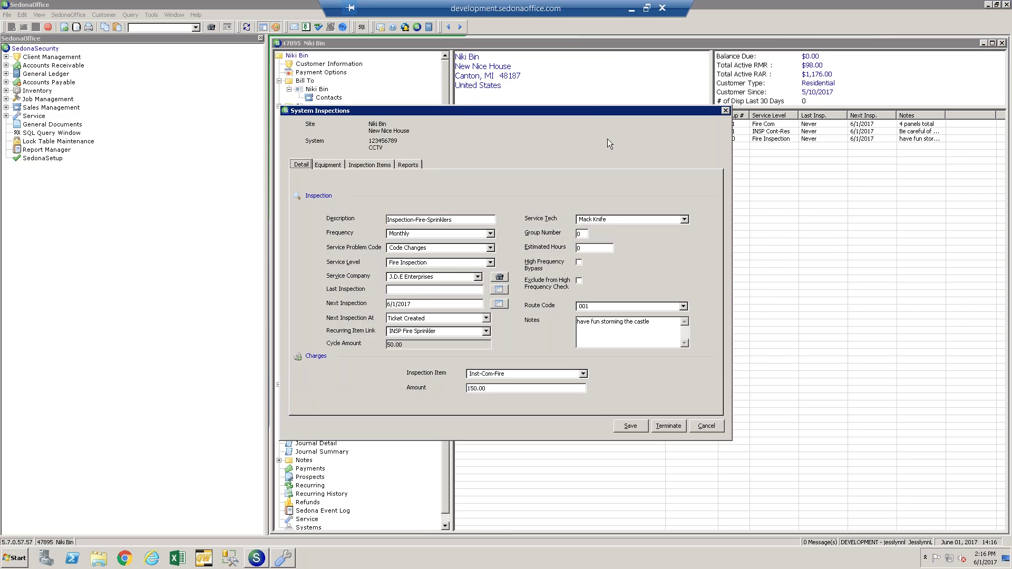
pyautogui.click(593, 248)
pyautogui.moveTo(594, 247); pyautogui.dragTo(550, 247)
pyautogui.moveTo(588, 251)
pyautogui.click(726, 110)
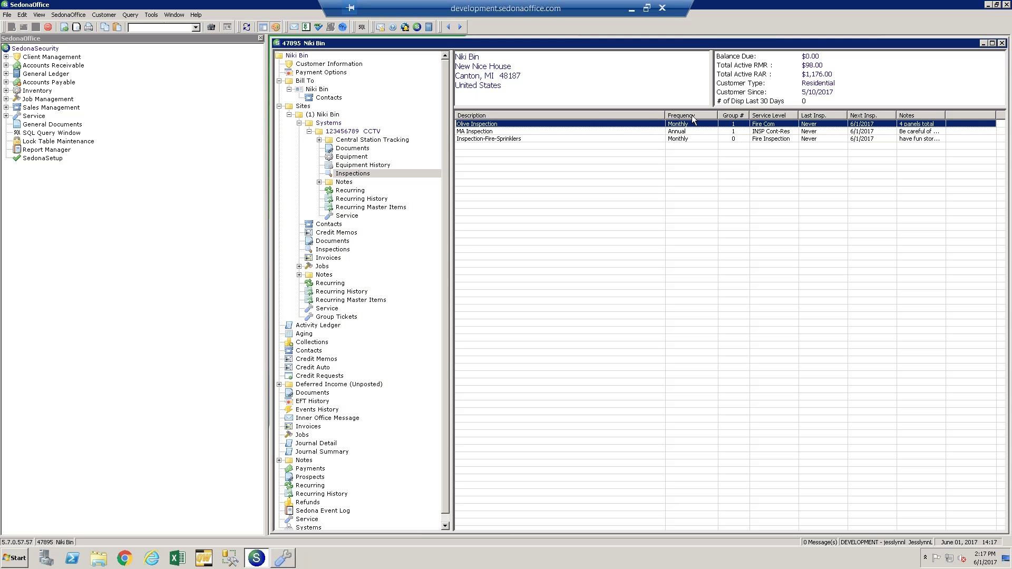
# Compare the MA and Olive inspections in the list, view the Olive Inspection's high frequency options, and close it.
pyautogui.click(688, 132)
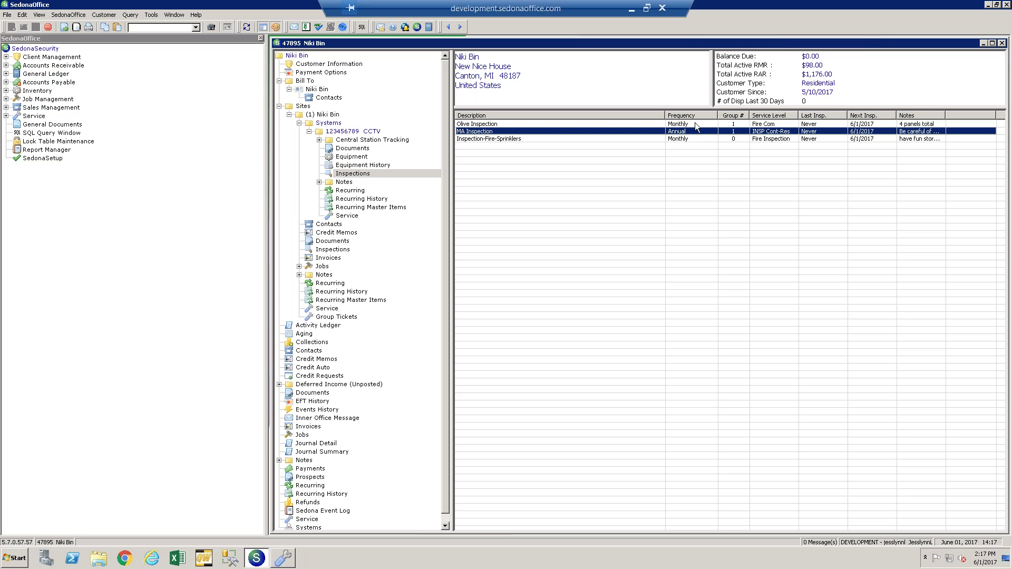
pyautogui.click(695, 124)
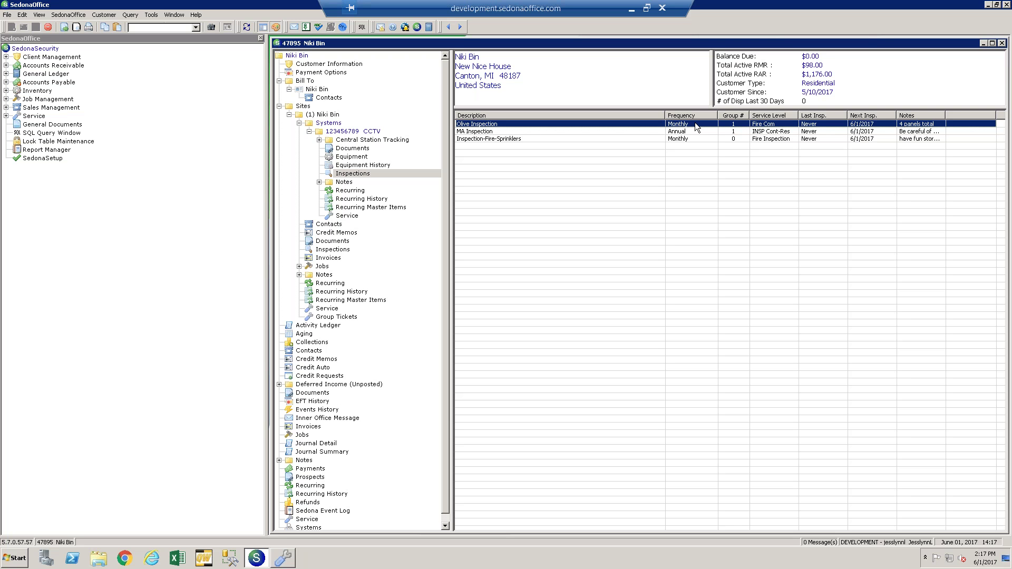
pyautogui.doubleClick(695, 122)
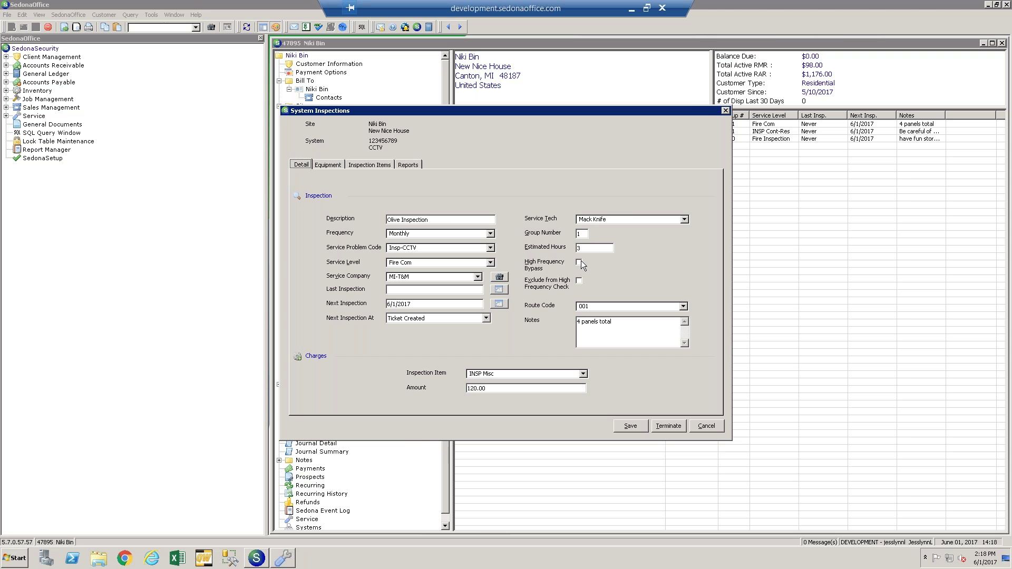
pyautogui.click(727, 113)
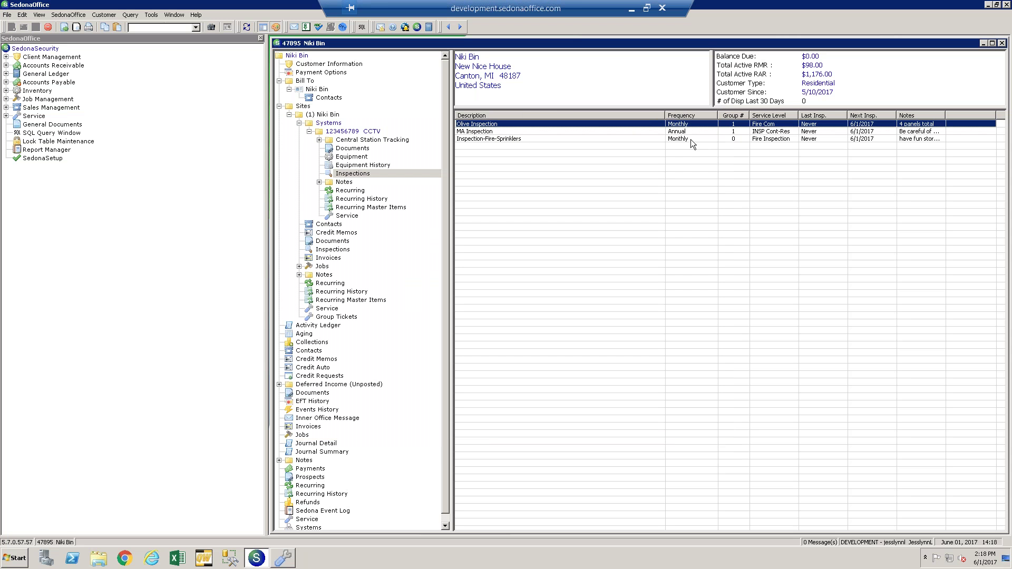
# Open the MA Inspection and review its high frequency exclusion, route code, notes and inspection charge amount.
pyautogui.click(680, 132)
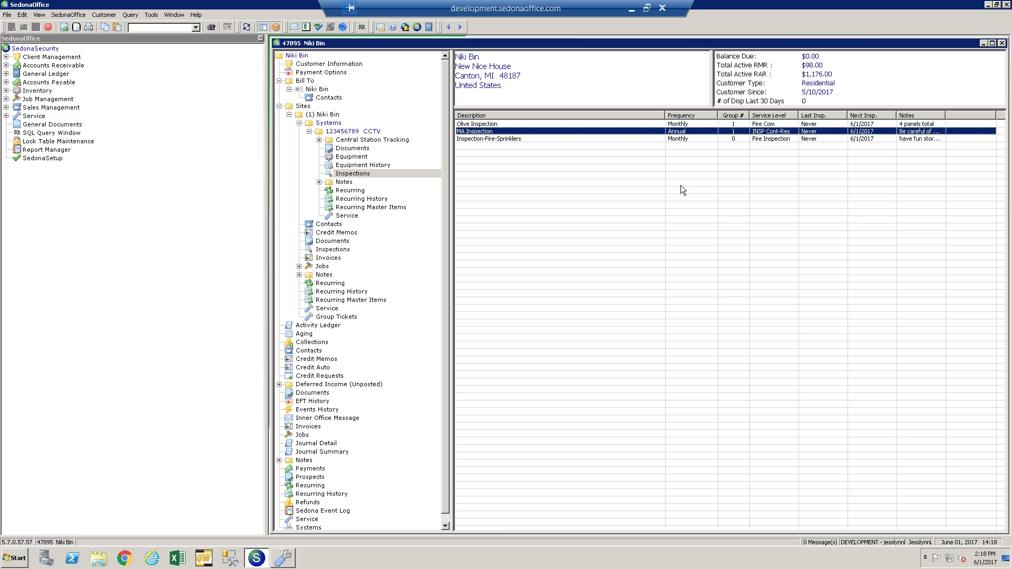
pyautogui.doubleClick(686, 130)
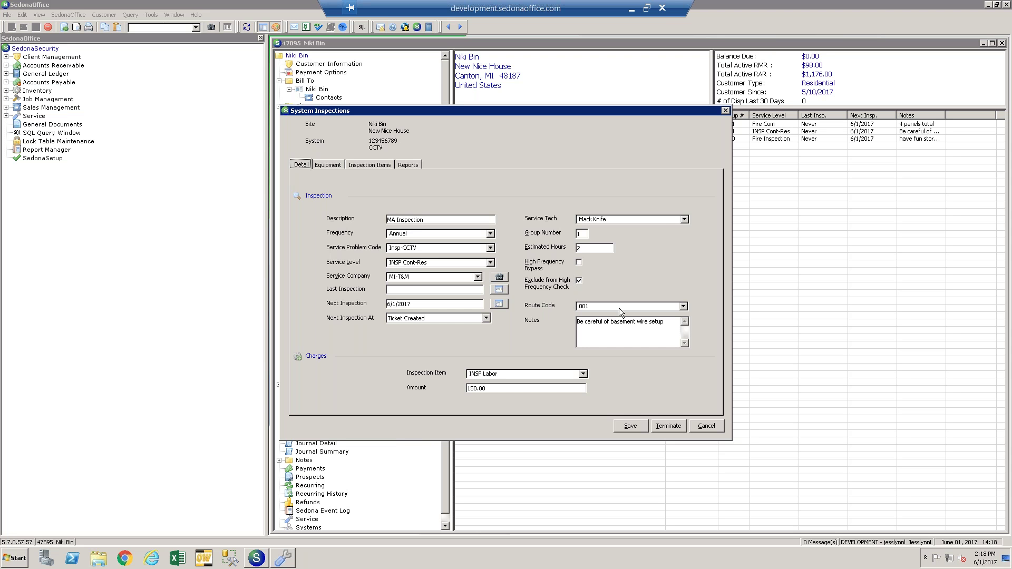
pyautogui.moveTo(669, 327); pyautogui.dragTo(559, 321)
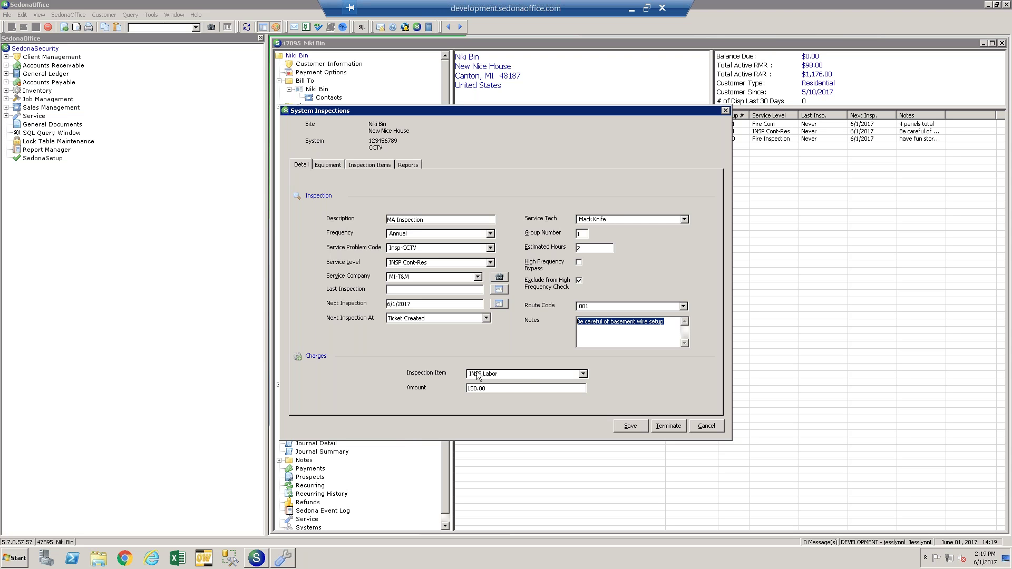
pyautogui.moveTo(492, 387); pyautogui.dragTo(427, 387)
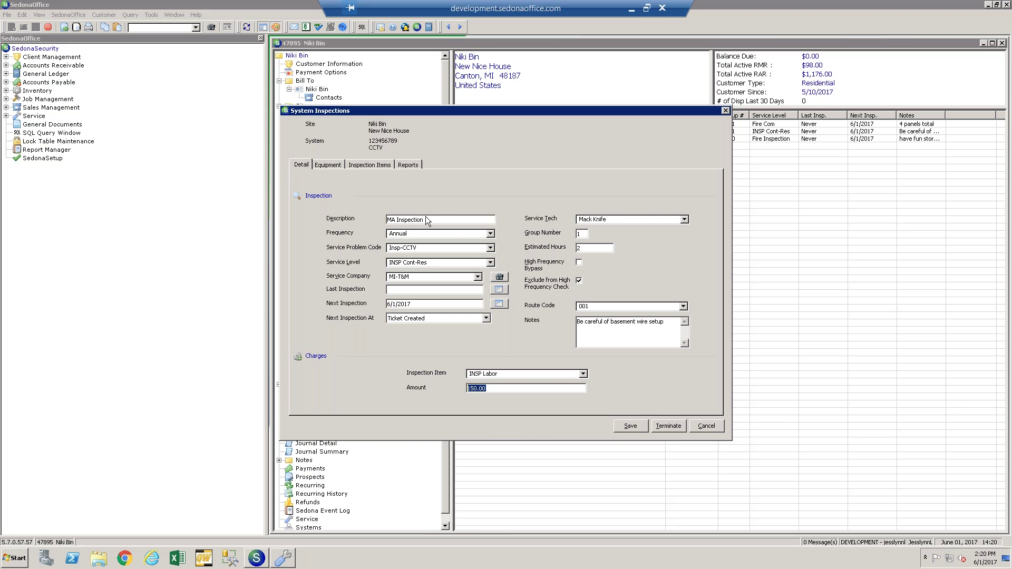
# Switch to PowerPoint, show the "3 Ways to Bill Inspections" slide, and return to the open MA Inspection in SedonaOffice.
pyautogui.click(632, 8)
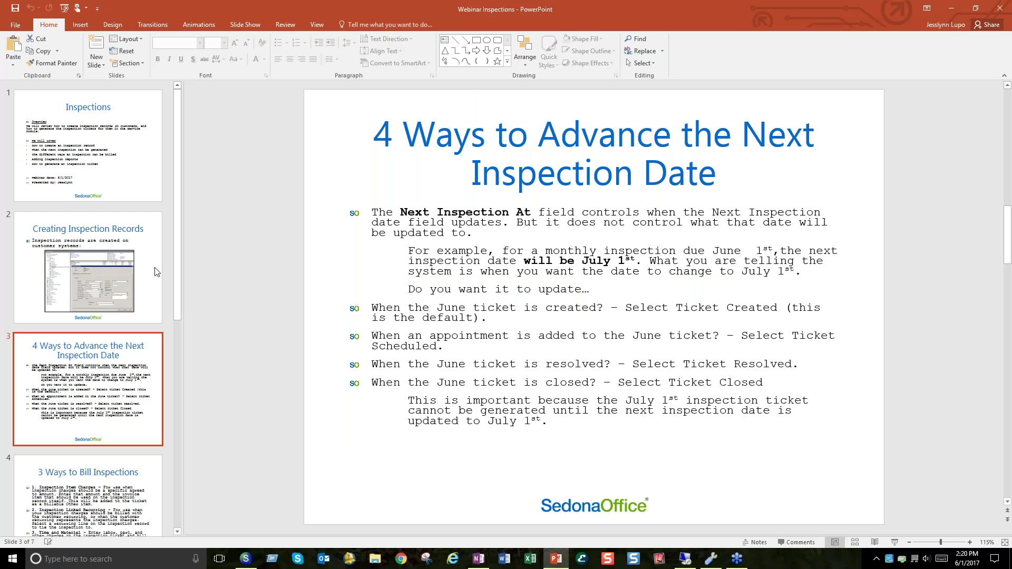
pyautogui.click(81, 499)
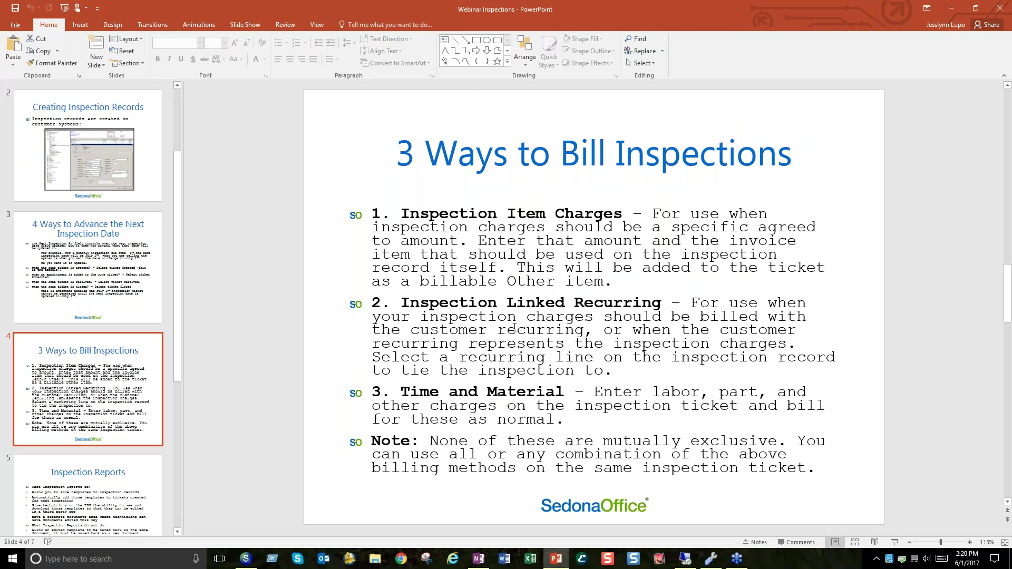
pyautogui.click(682, 560)
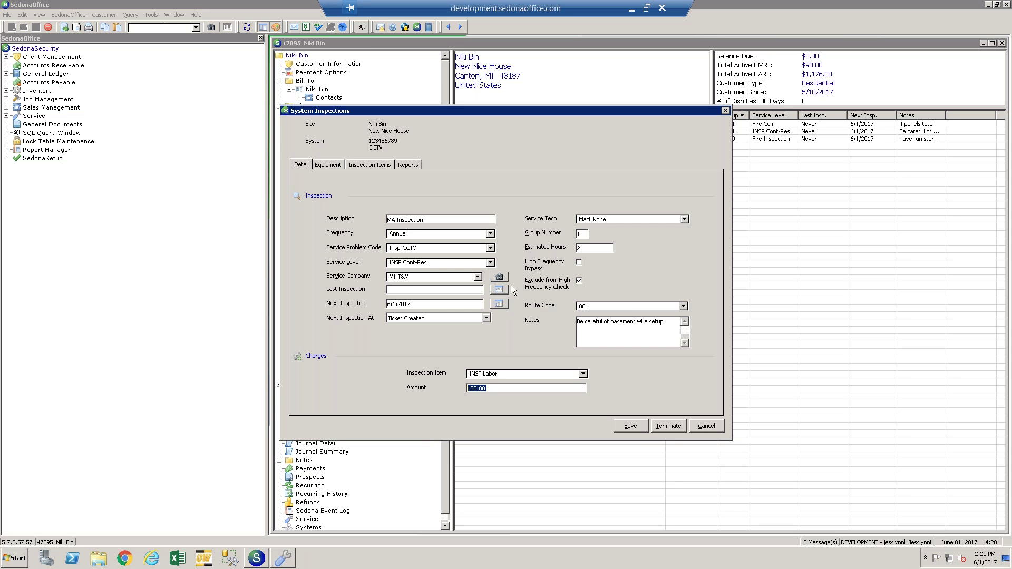
# View the parts selectable as MA Inspection equipment, close it without saving, and show the CCTV system's equipment list.
pyautogui.click(328, 165)
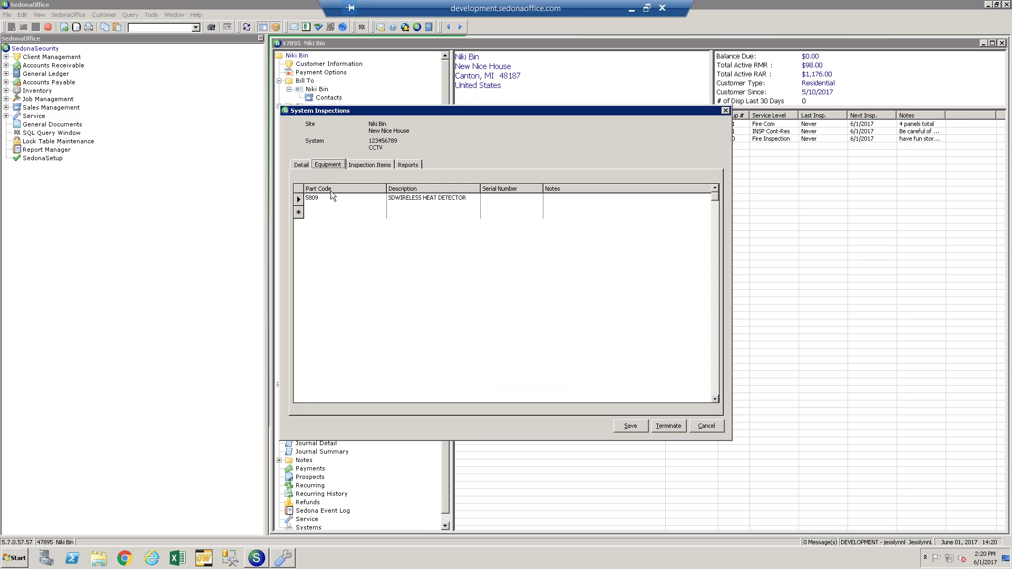
pyautogui.click(351, 209)
pyautogui.click(382, 211)
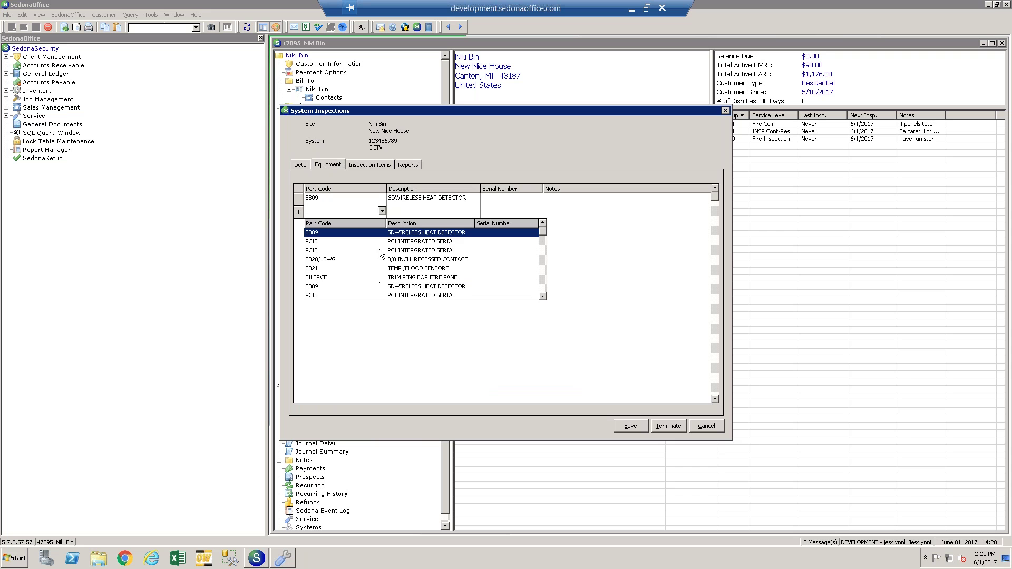
pyautogui.press('Return')
pyautogui.click(726, 110)
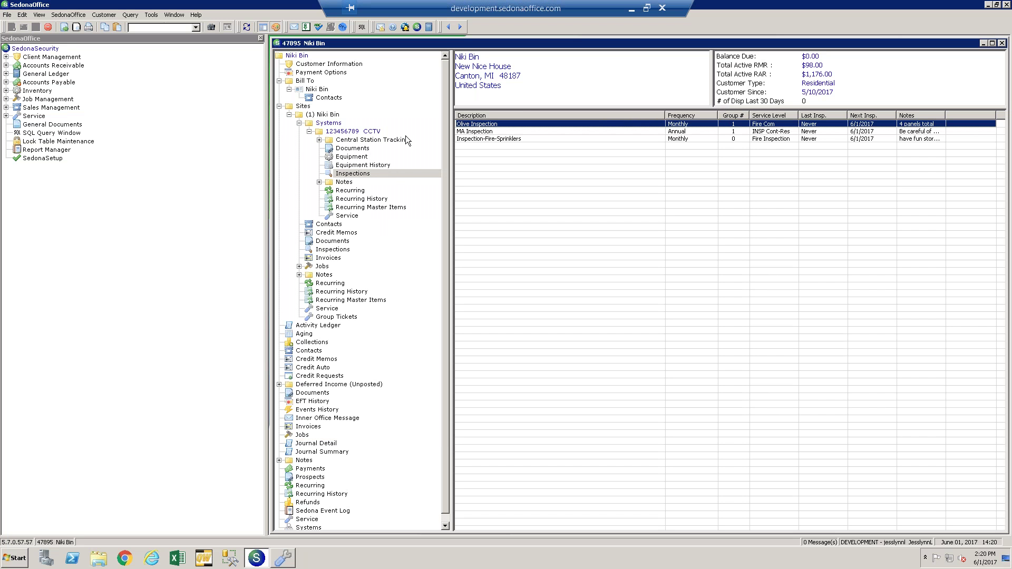
pyautogui.click(352, 157)
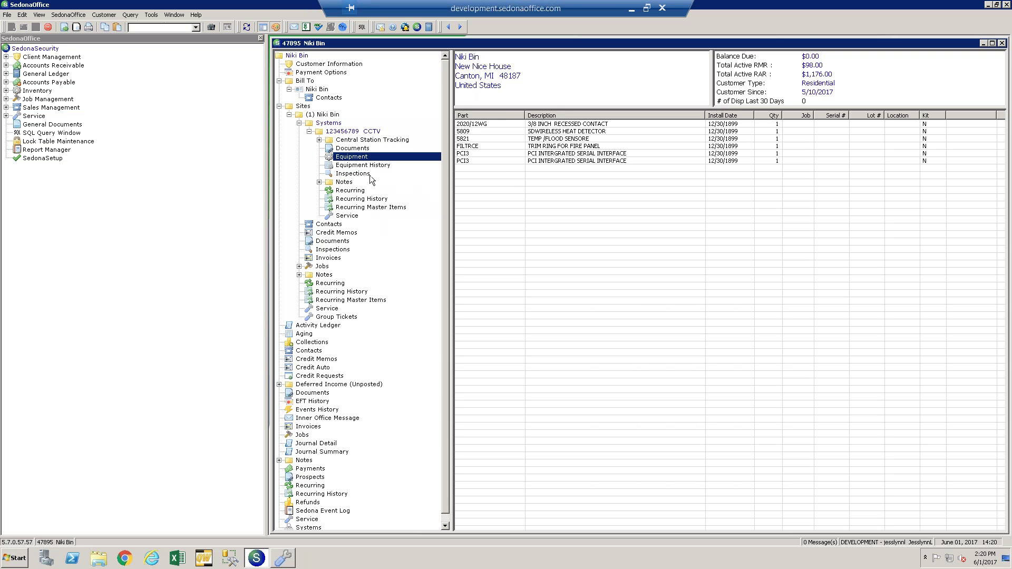
# Open the CCTV system's Inspection-Fire-Sprinklers record and view its linked equipment.
pyautogui.click(369, 175)
pyautogui.doubleClick(517, 137)
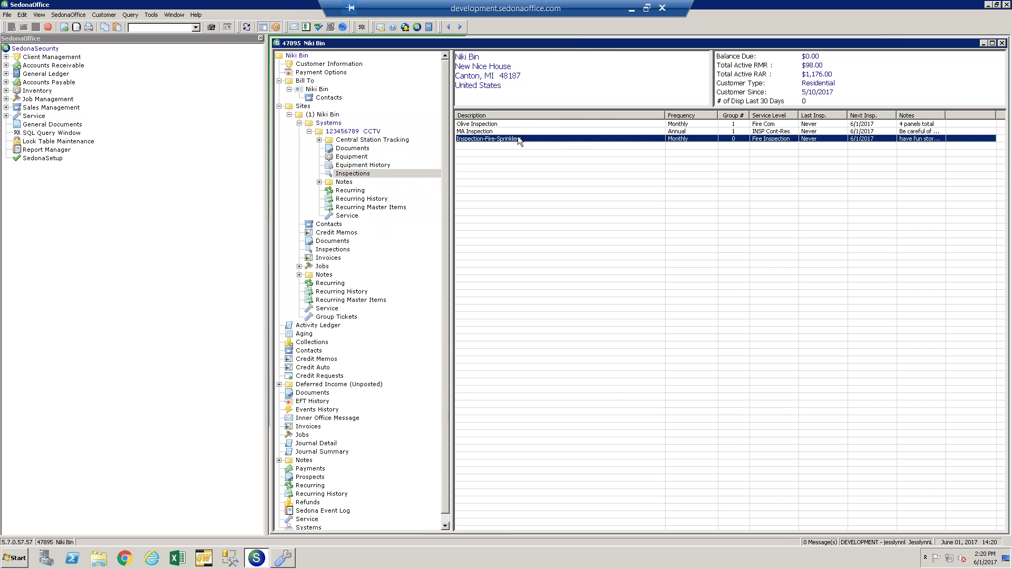
pyautogui.click(340, 165)
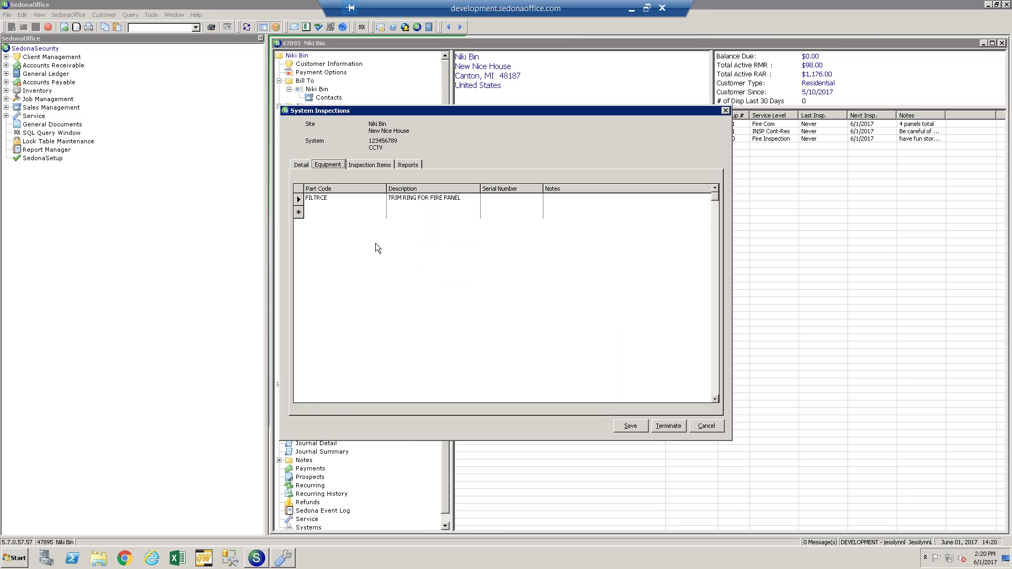
# Add a Smoke Detector inspection item with the note "instructions" to the fire sprinkler inspection.
pyautogui.click(374, 166)
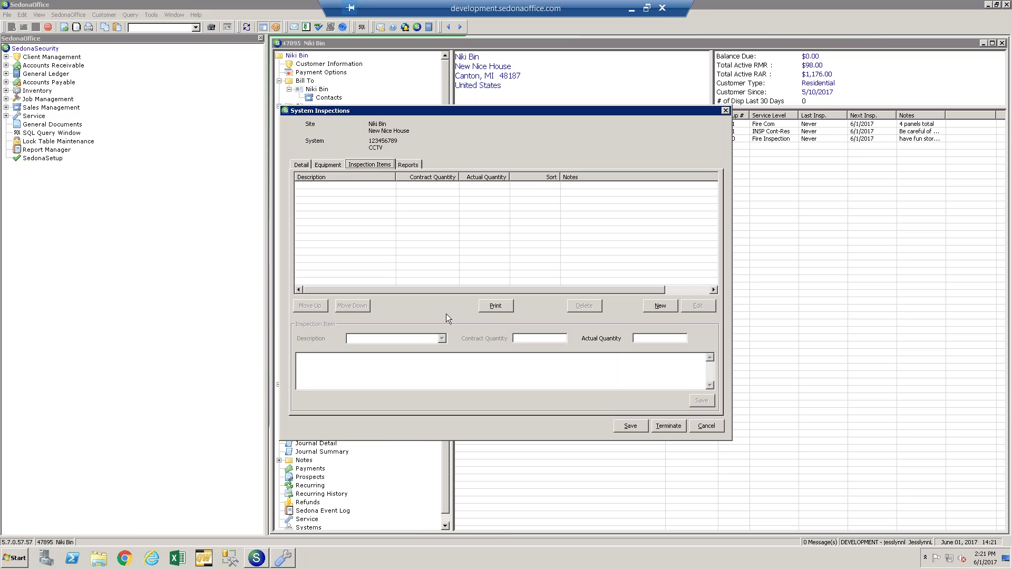
pyautogui.click(665, 306)
pyautogui.click(442, 338)
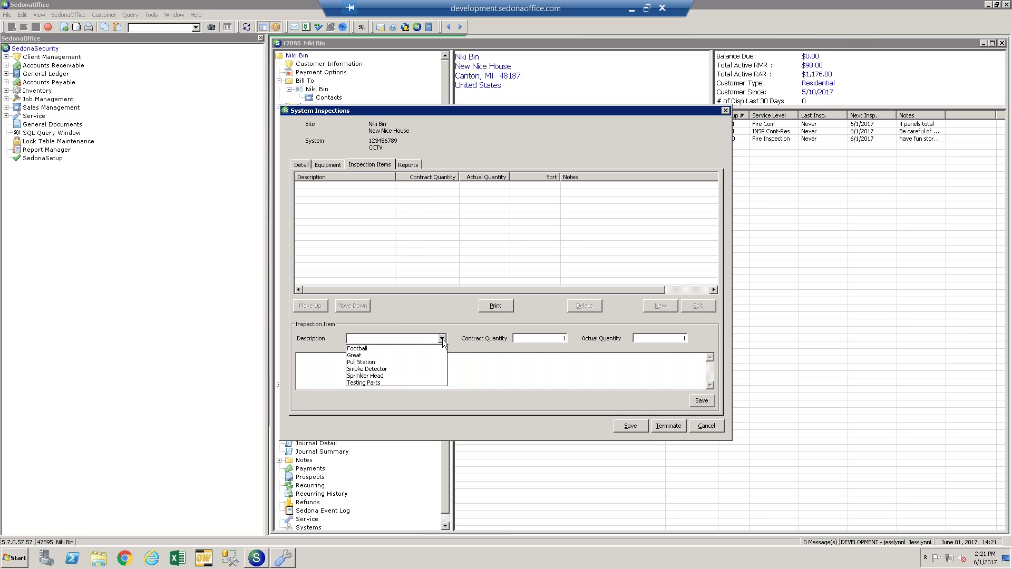
pyautogui.click(392, 369)
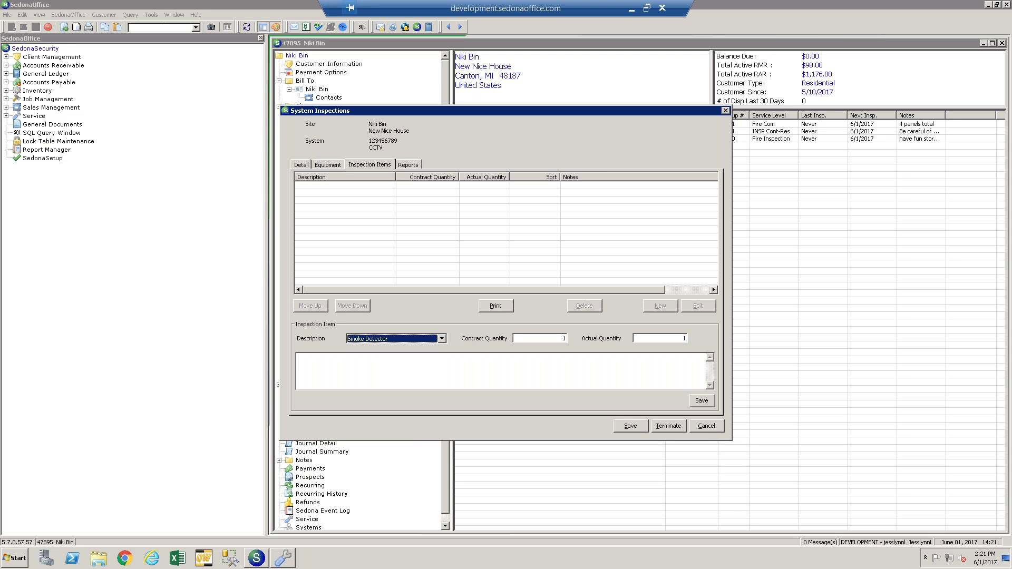
pyautogui.click(392, 369)
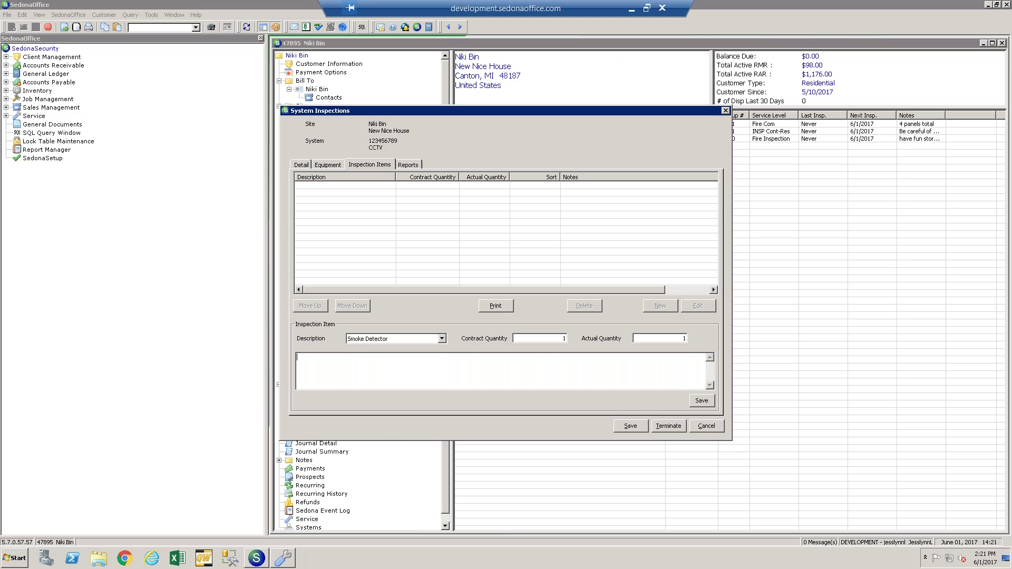
pyautogui.write('instructions')
pyautogui.click(701, 401)
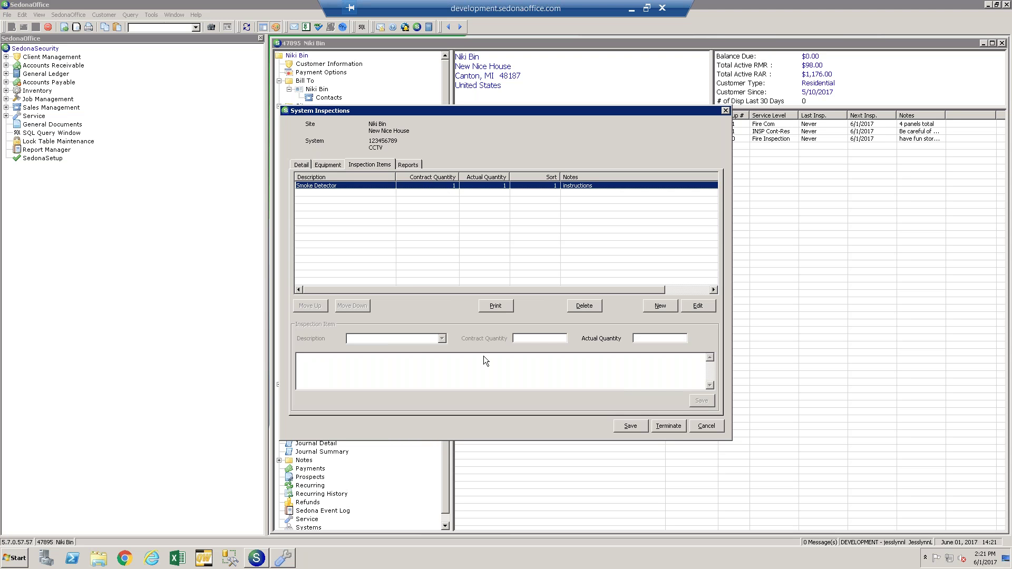
# Preview the printable Inspection Items report and close it.
pyautogui.click(494, 309)
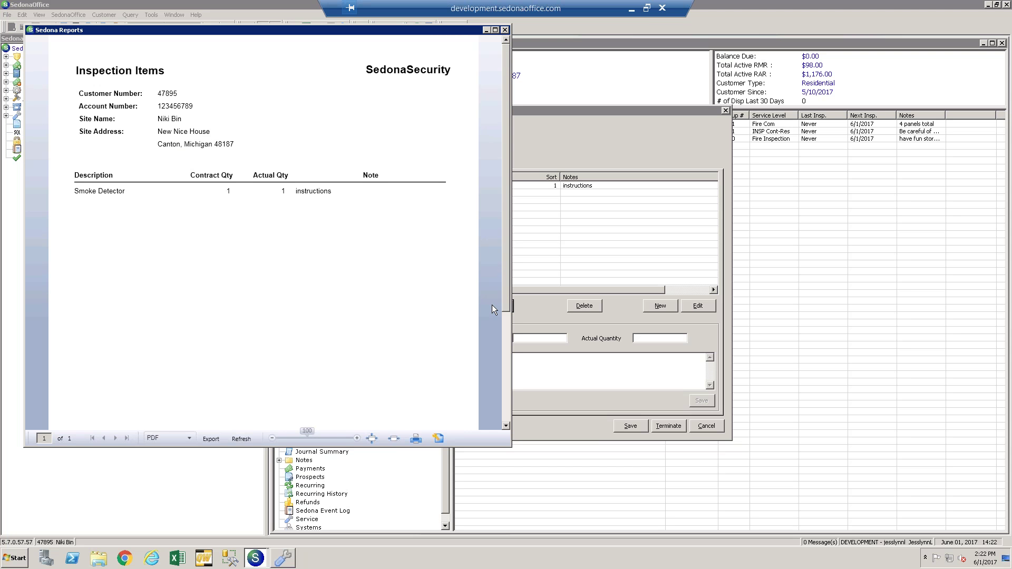
pyautogui.click(504, 30)
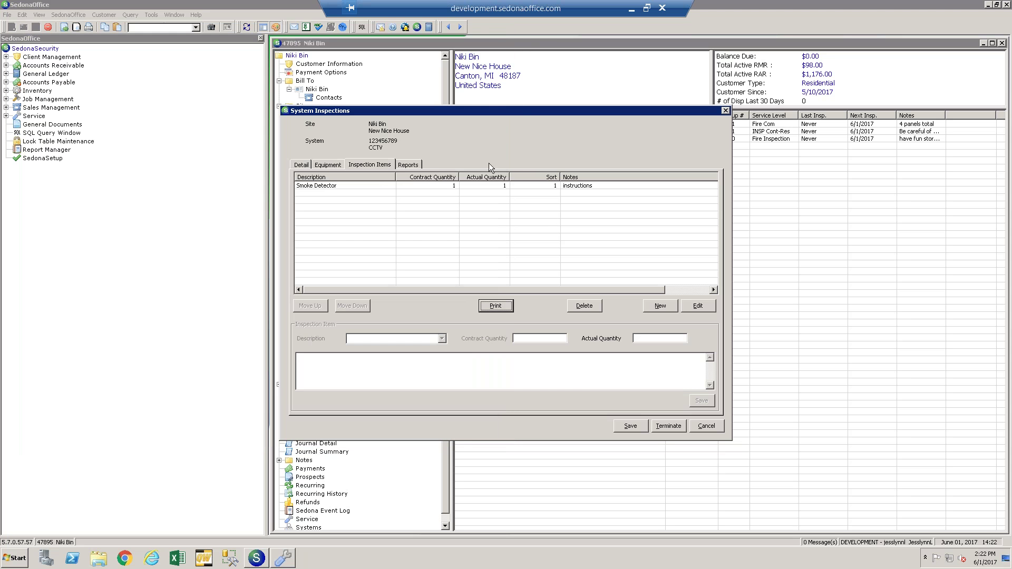
# View the inspection's report templates, and switch to PowerPoint to show the "Inspection Reports" slide.
pyautogui.click(410, 167)
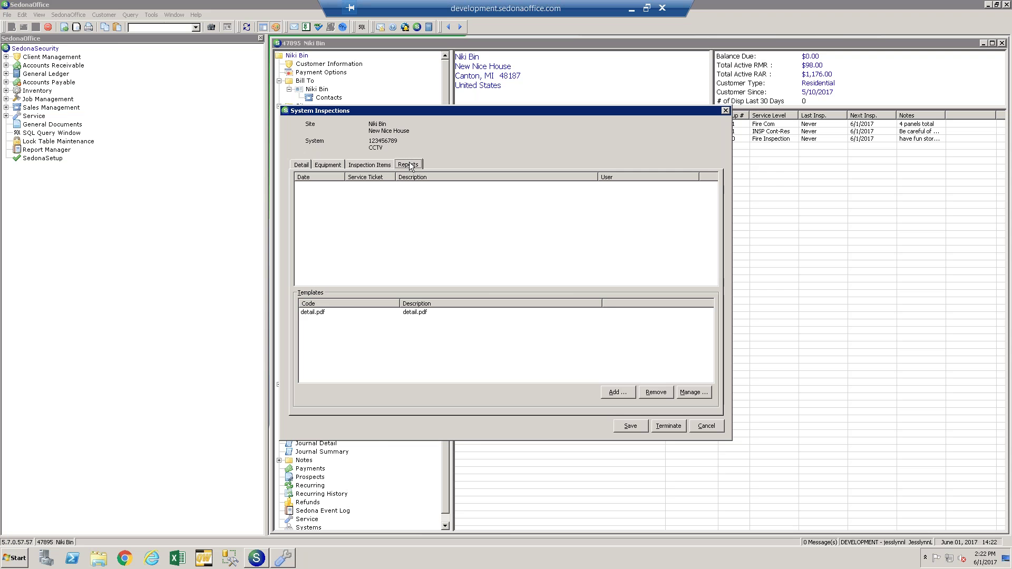
pyautogui.click(632, 10)
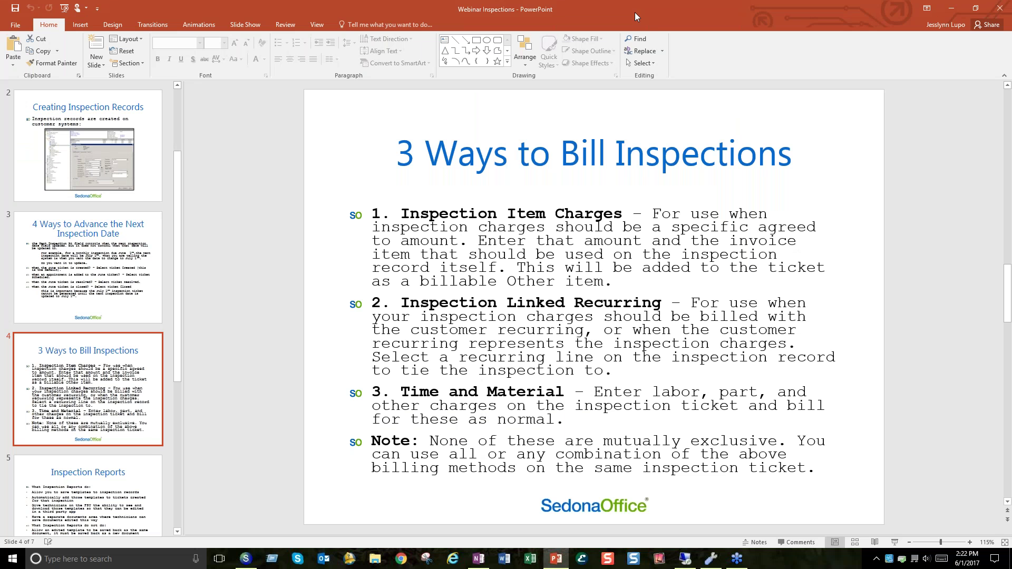
pyautogui.click(94, 498)
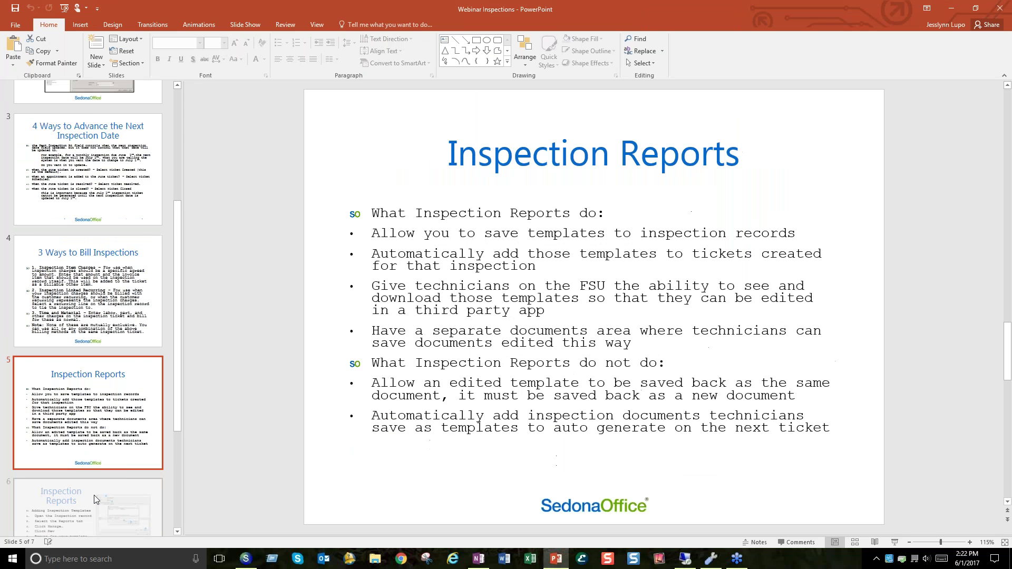
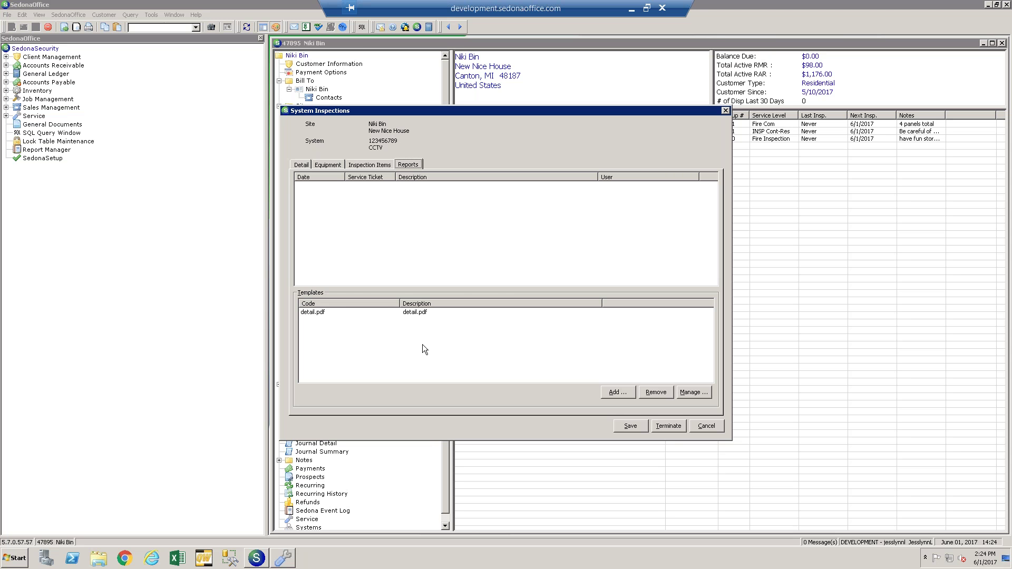
# Create a new inspection report template from the hhh.xls file on the desktop.
pyautogui.click(694, 392)
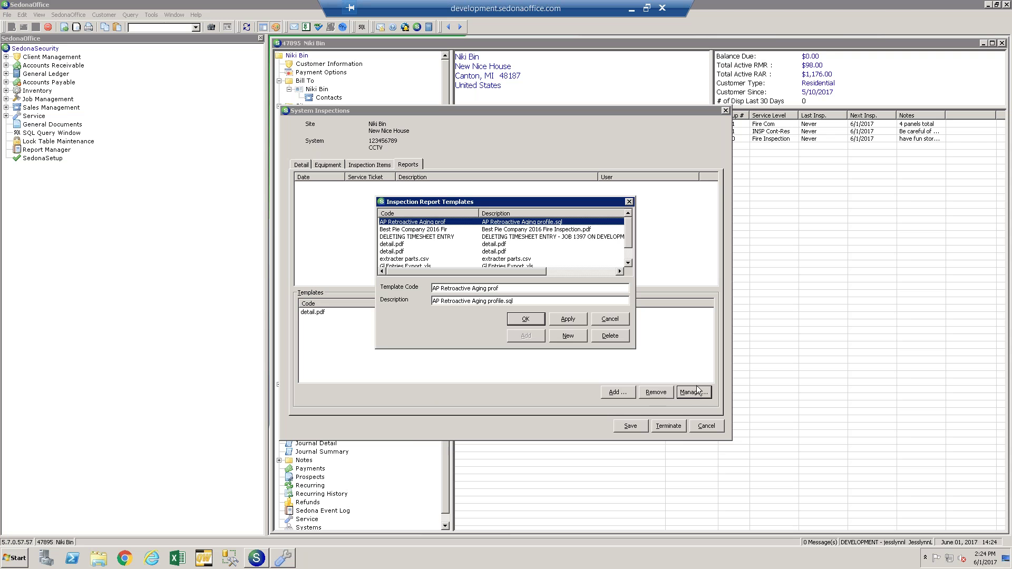
pyautogui.click(578, 337)
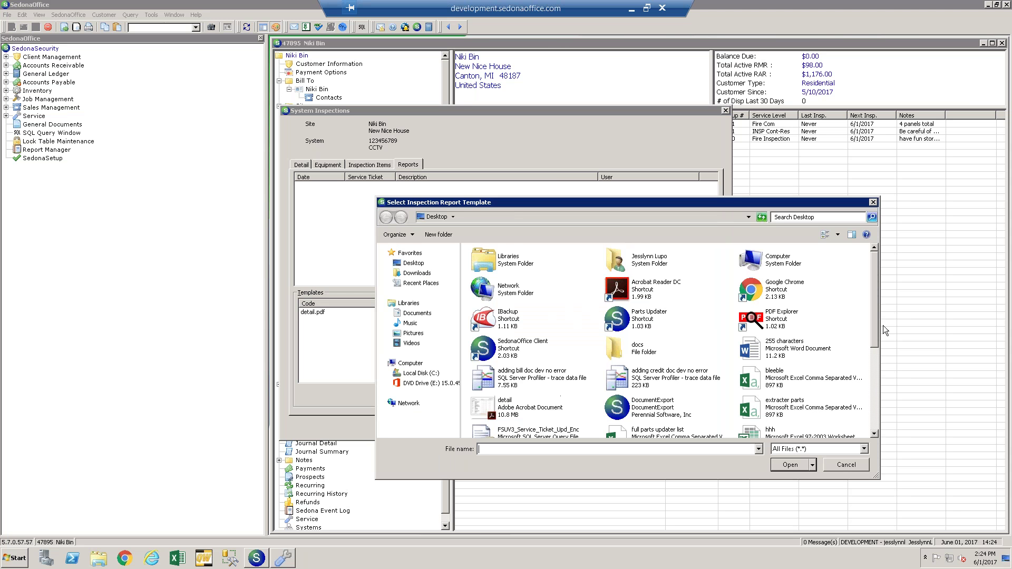
pyautogui.click(874, 435)
pyautogui.doubleClick(780, 428)
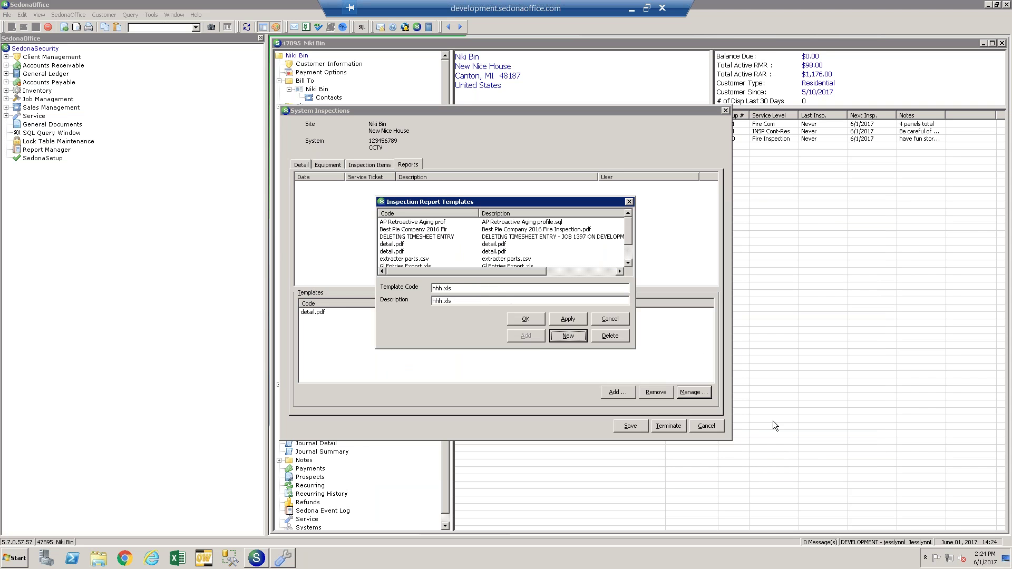
pyautogui.click(535, 320)
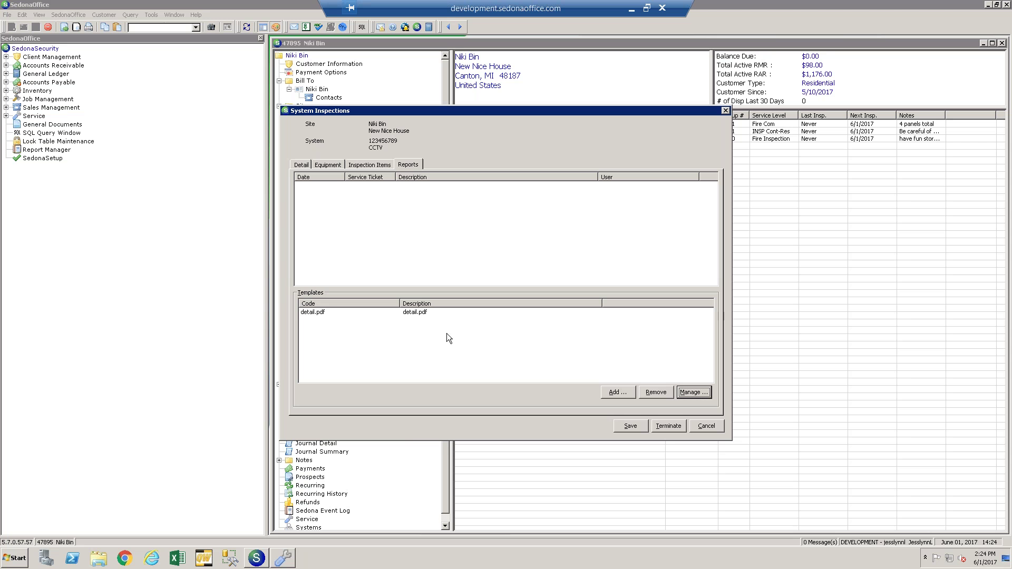
# Attach the hhh.xls report template to the fire sprinkler inspection.
pyautogui.click(620, 394)
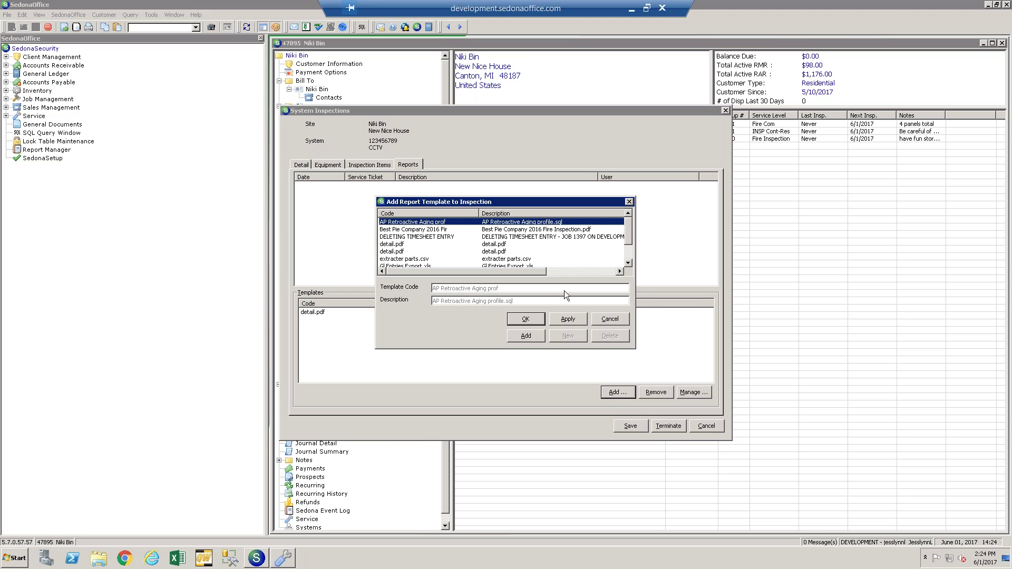
pyautogui.click(628, 263)
pyautogui.click(627, 263)
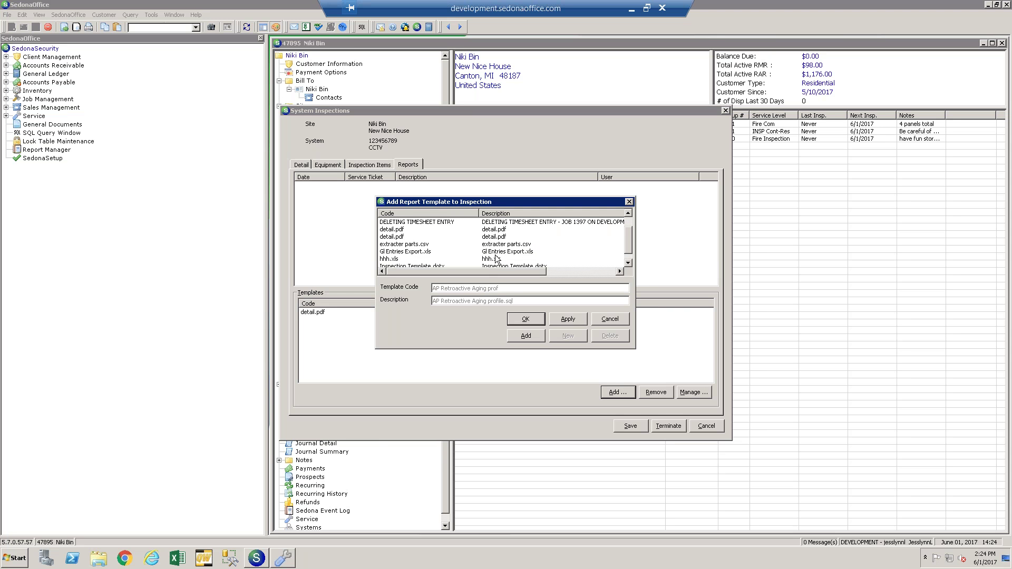
pyautogui.click(489, 259)
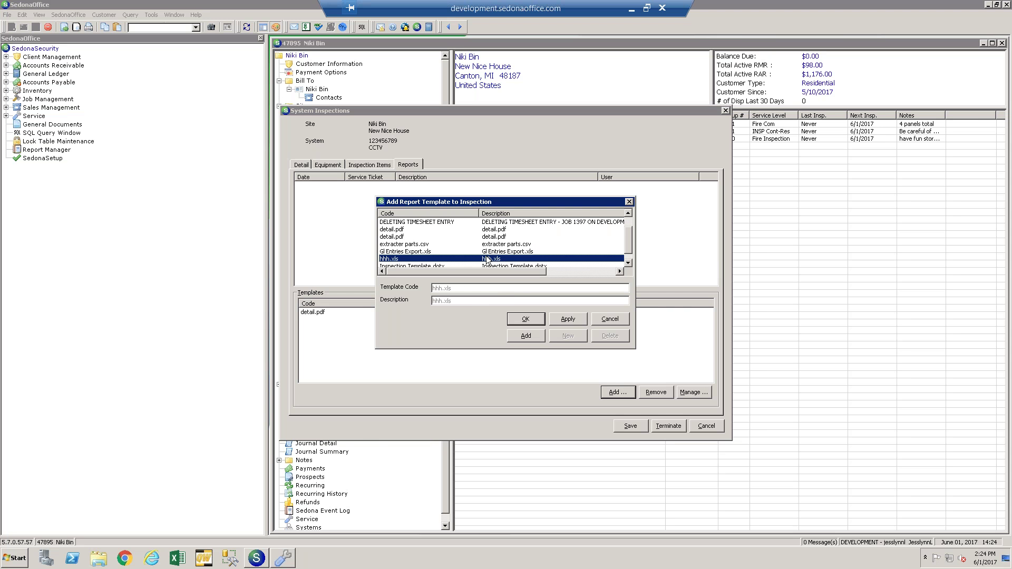
pyautogui.click(526, 337)
pyautogui.click(526, 319)
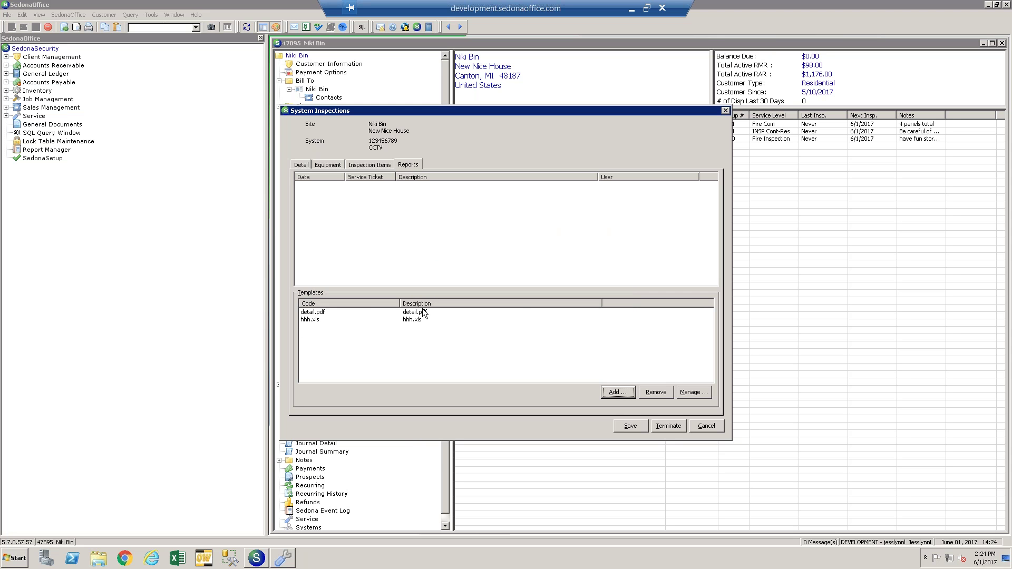
# Point out the detail.pdf and hhh.xls templates and save the inspection without entering an event log note.
pyautogui.click(320, 321)
pyautogui.click(346, 312)
pyautogui.click(339, 318)
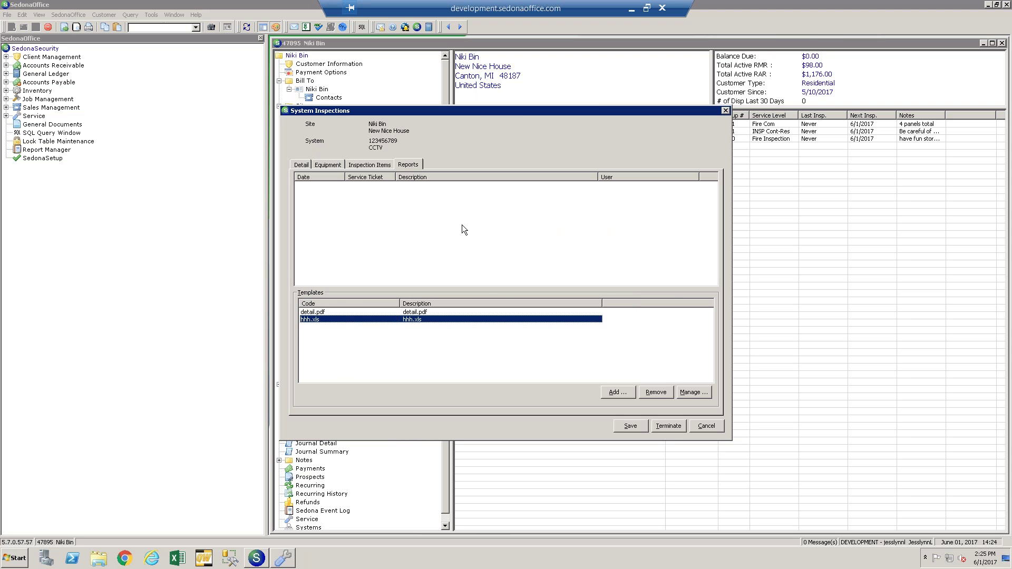
pyautogui.click(343, 312)
pyautogui.click(355, 320)
pyautogui.click(640, 428)
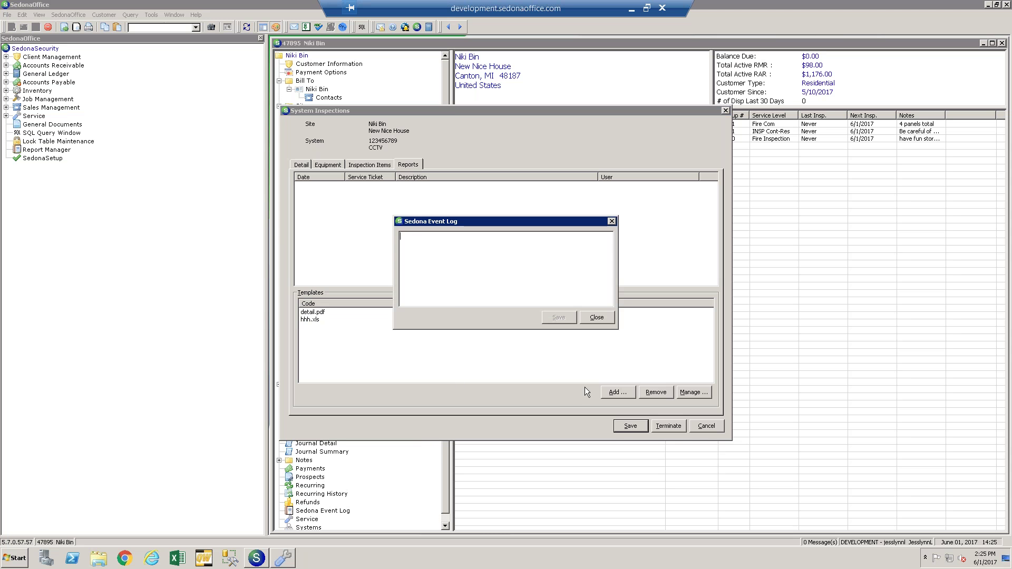
pyautogui.click(605, 317)
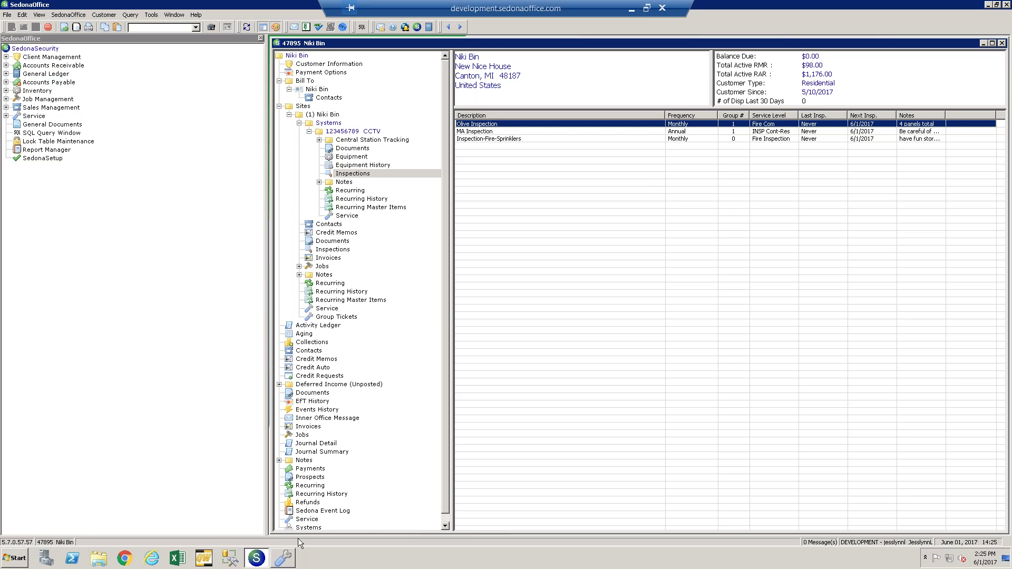
# Switch to the service schedule application and open the Inspection Creation view.
pyautogui.click(285, 560)
pyautogui.click(287, 536)
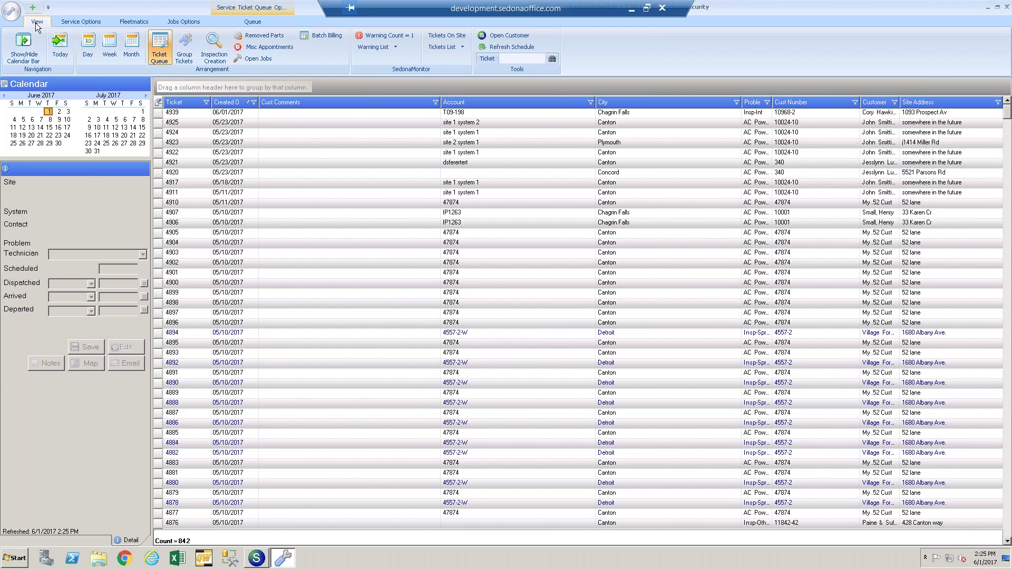
pyautogui.click(219, 46)
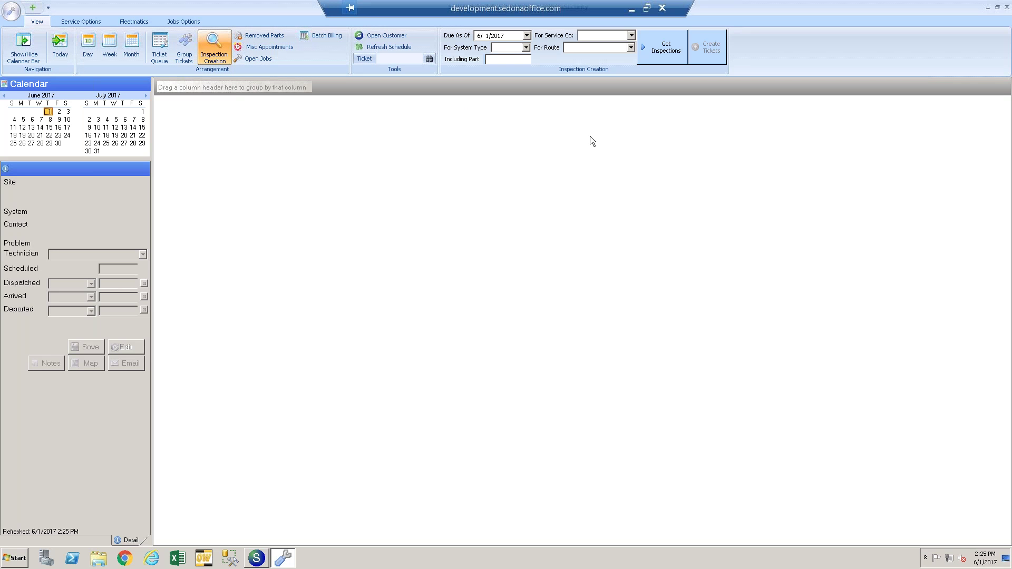
# Retrieve the inspections due as of 5/31/2017.
pyautogui.click(526, 35)
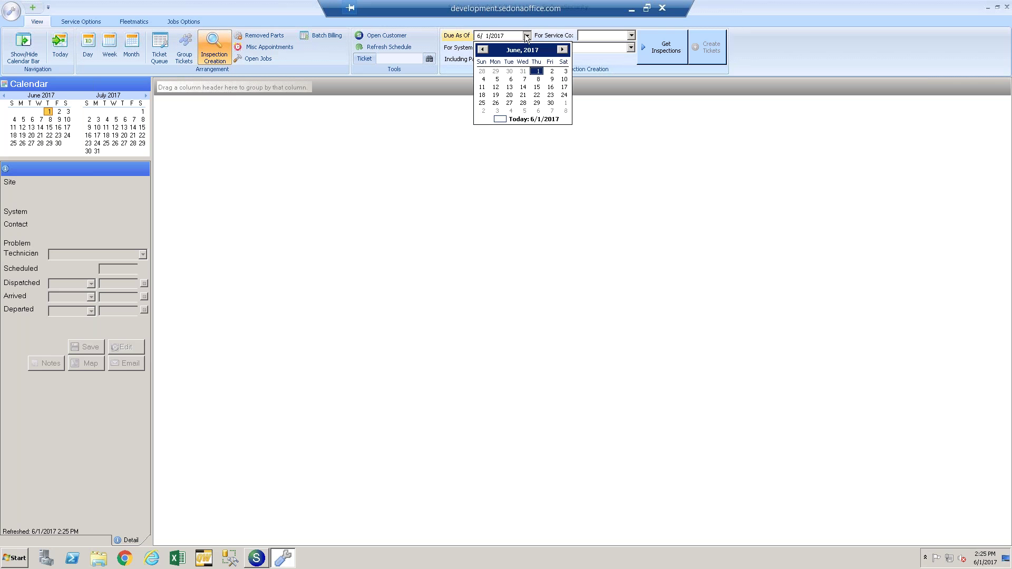
pyautogui.click(523, 72)
pyautogui.click(665, 48)
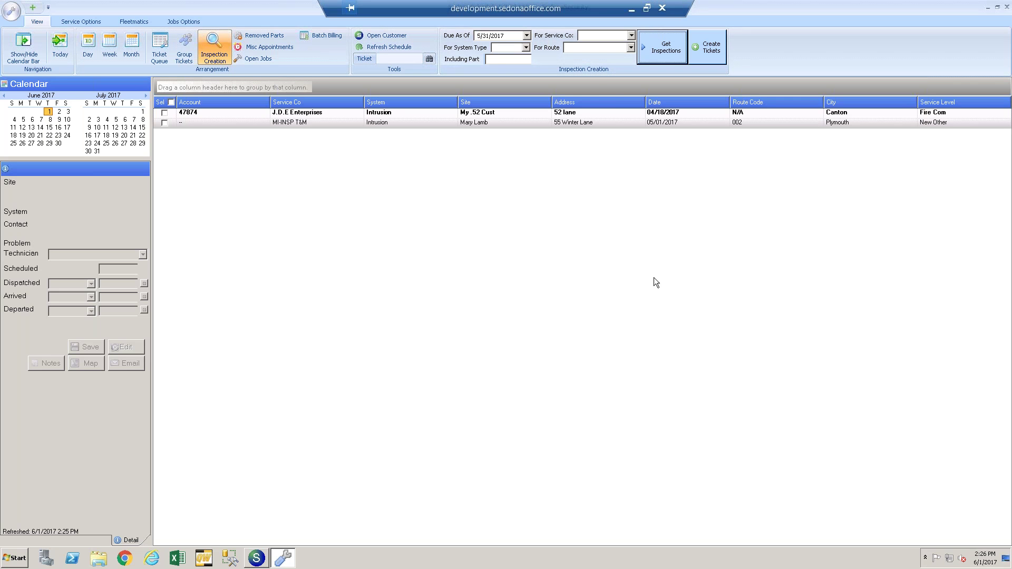
# Set the due-as-of date to 6/1/2017 and retrieve the due inspections.
pyautogui.click(529, 37)
pyautogui.click(537, 102)
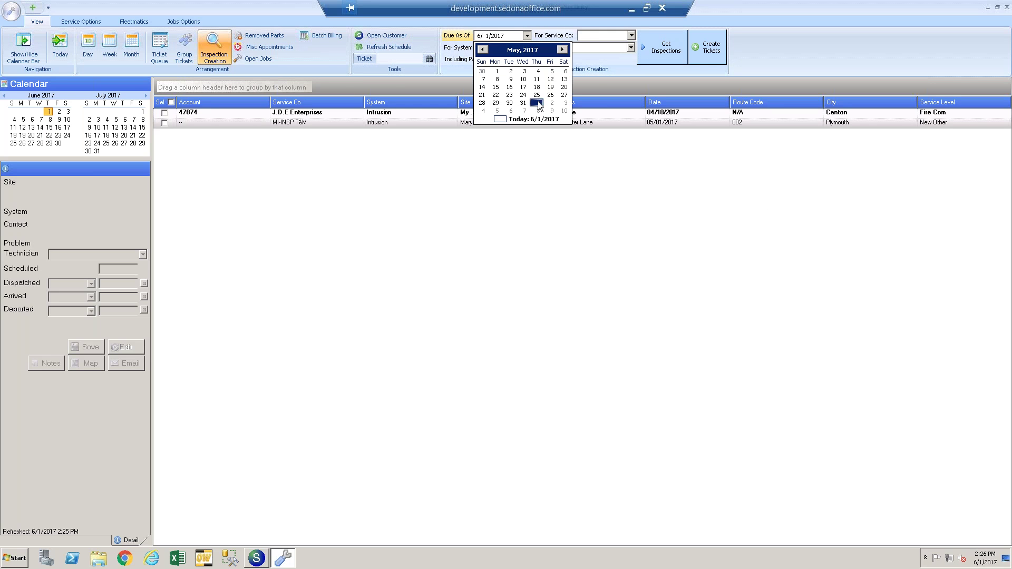
pyautogui.click(654, 46)
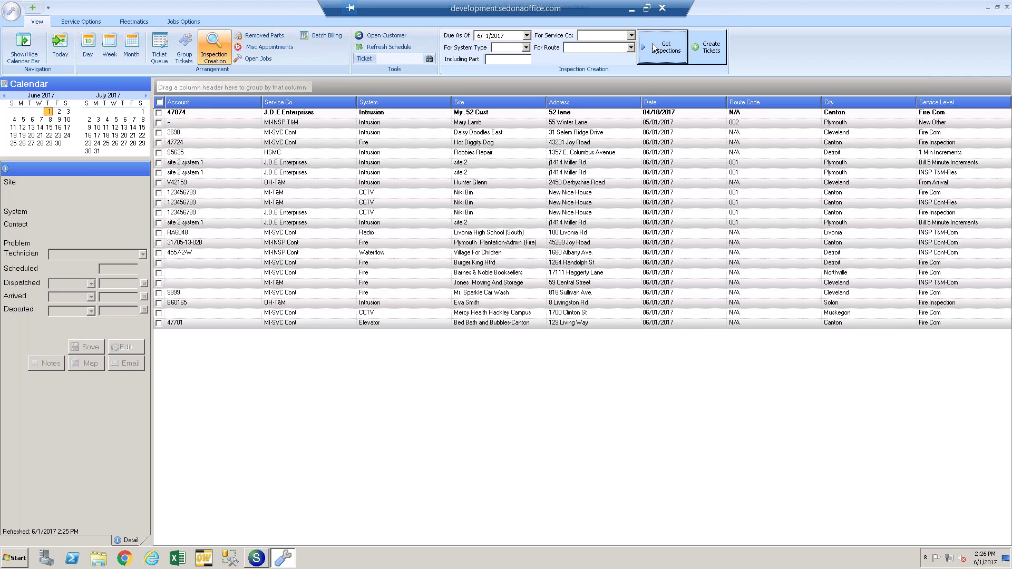
# Select the three Canton CCTV inspections with route code 001 in the unfiltered inspection list.
pyautogui.click(158, 193)
pyautogui.click(158, 202)
pyautogui.click(159, 213)
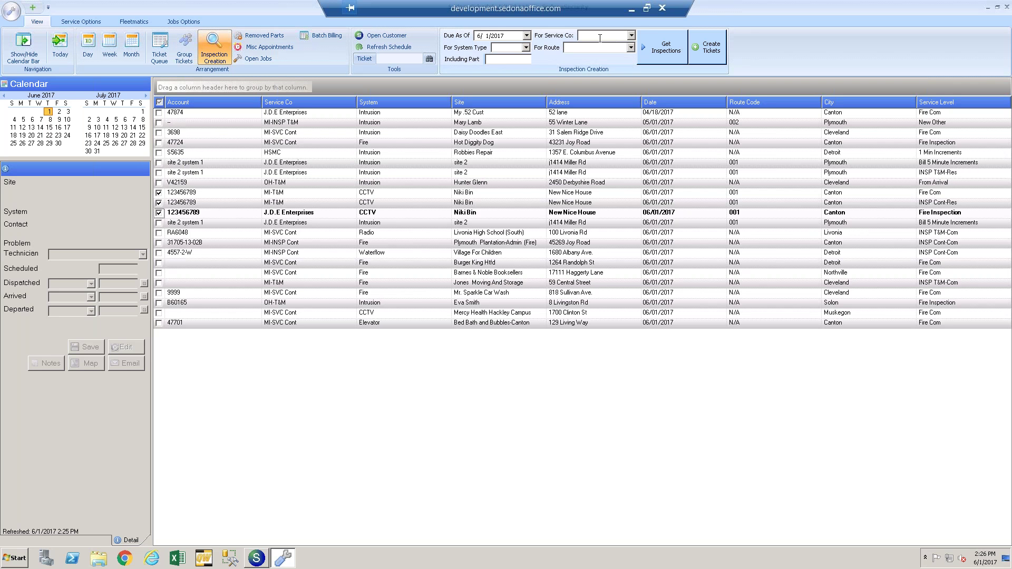
# Filter the due inspections to the CCTV system type and select the three Canton inspections with route code 001.
pyautogui.click(526, 47)
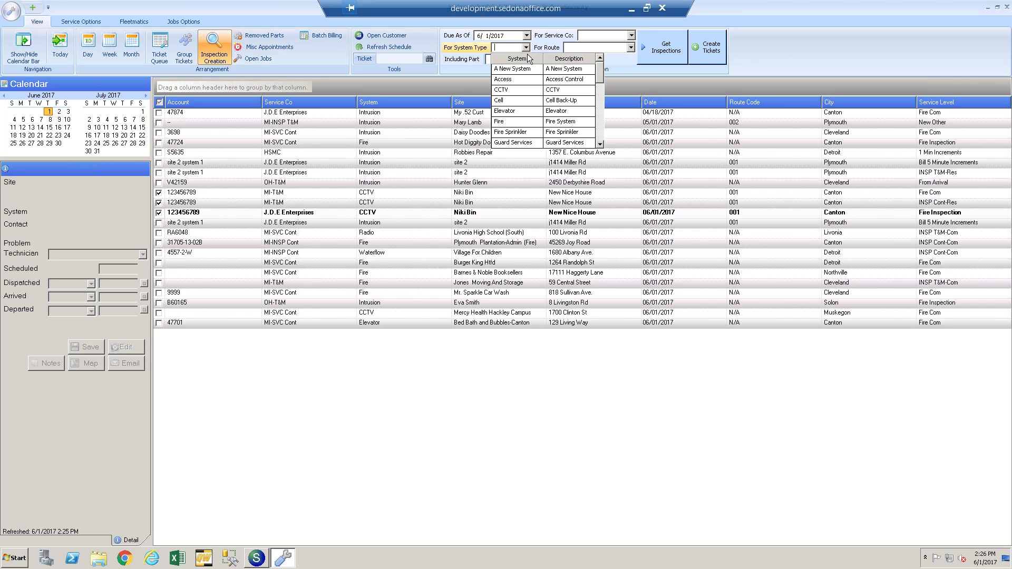
pyautogui.click(515, 88)
pyautogui.click(665, 51)
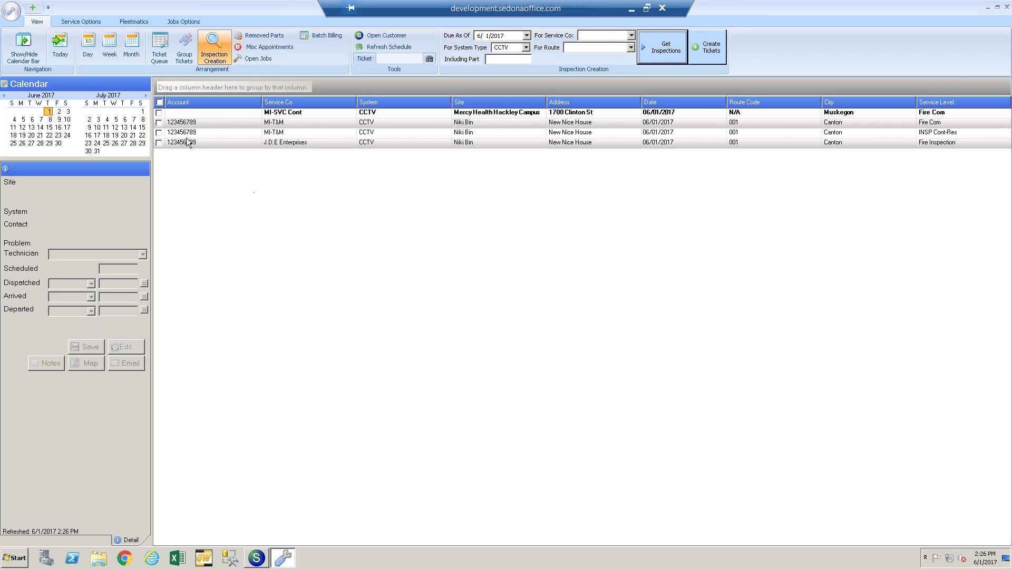
pyautogui.click(158, 122)
pyautogui.click(159, 132)
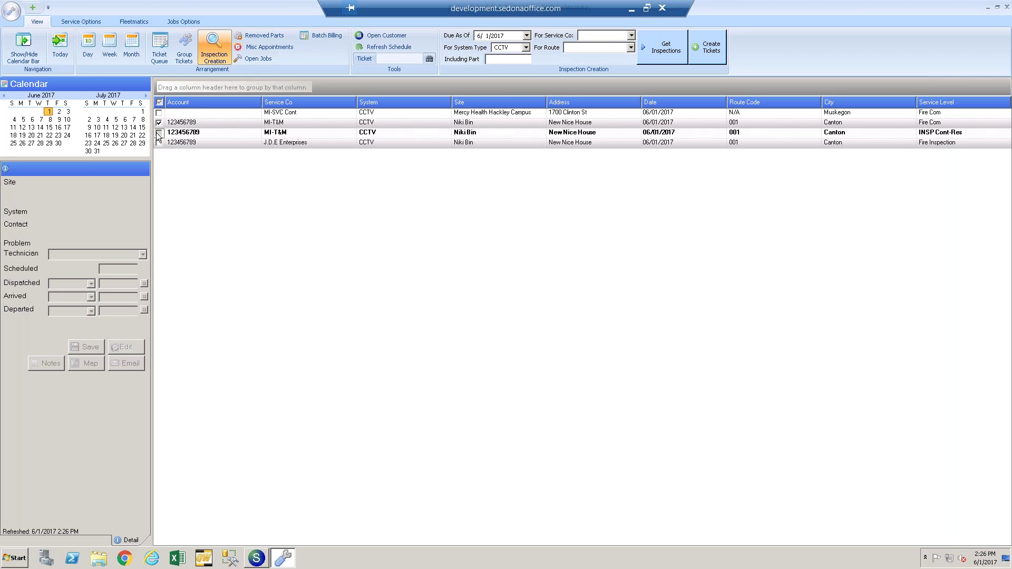
pyautogui.click(159, 143)
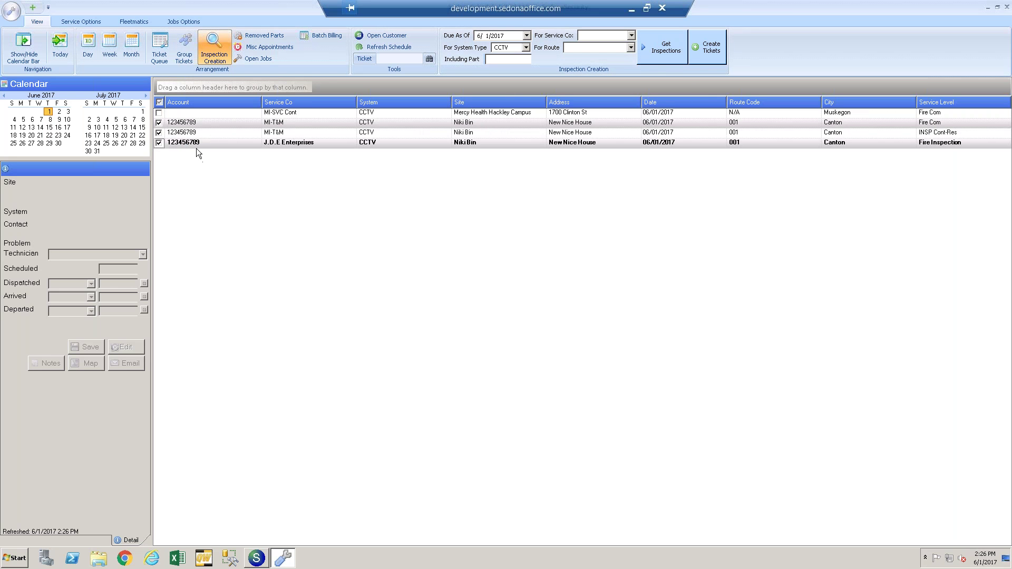
# Clear the selection of all listed inspections, reselect the three Canton CCTV inspections with route code 001, and create their tickets.
pyautogui.click(159, 102)
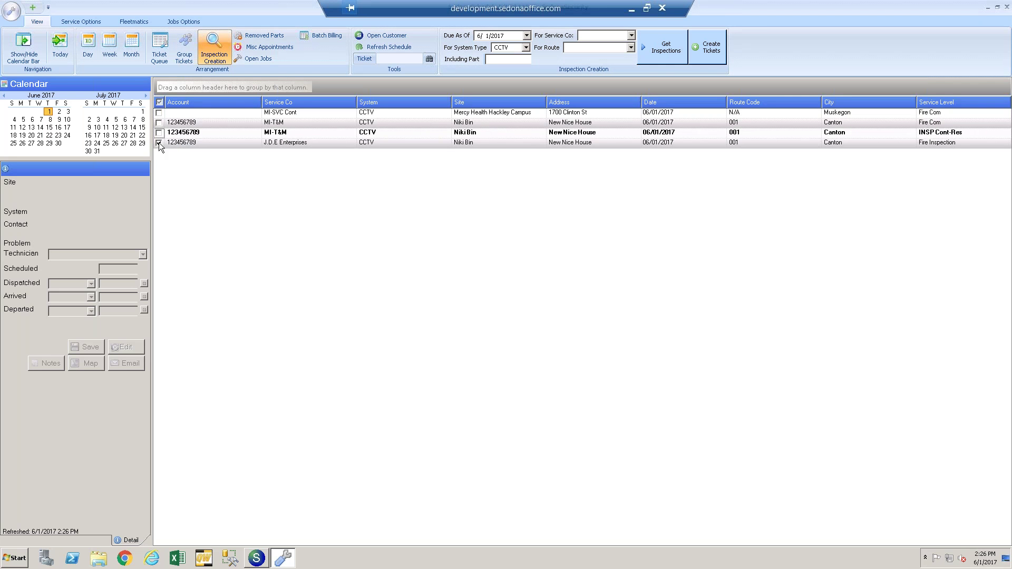
pyautogui.click(159, 102)
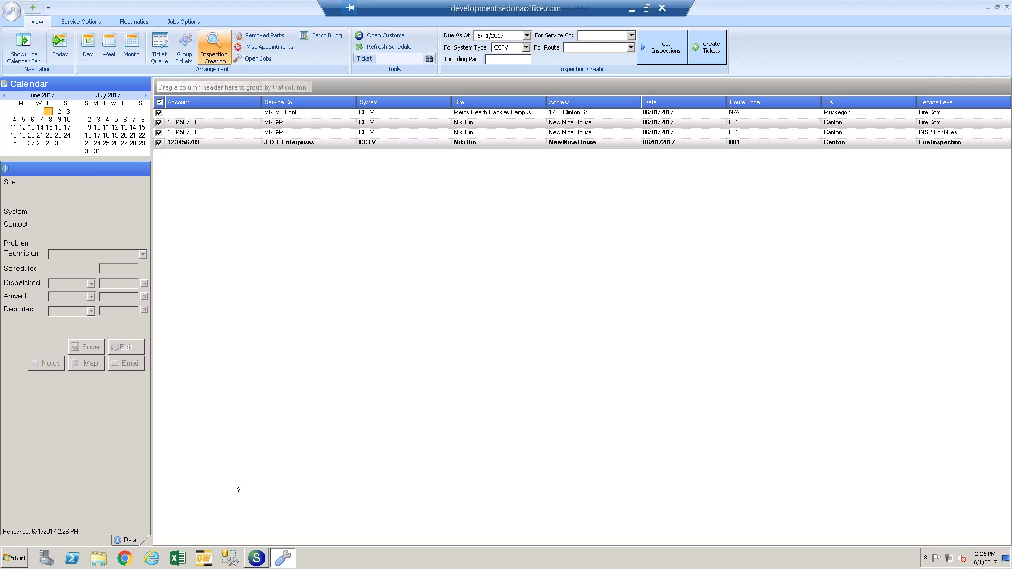
pyautogui.click(159, 102)
pyautogui.click(159, 122)
pyautogui.click(159, 132)
pyautogui.click(158, 143)
pyautogui.click(712, 59)
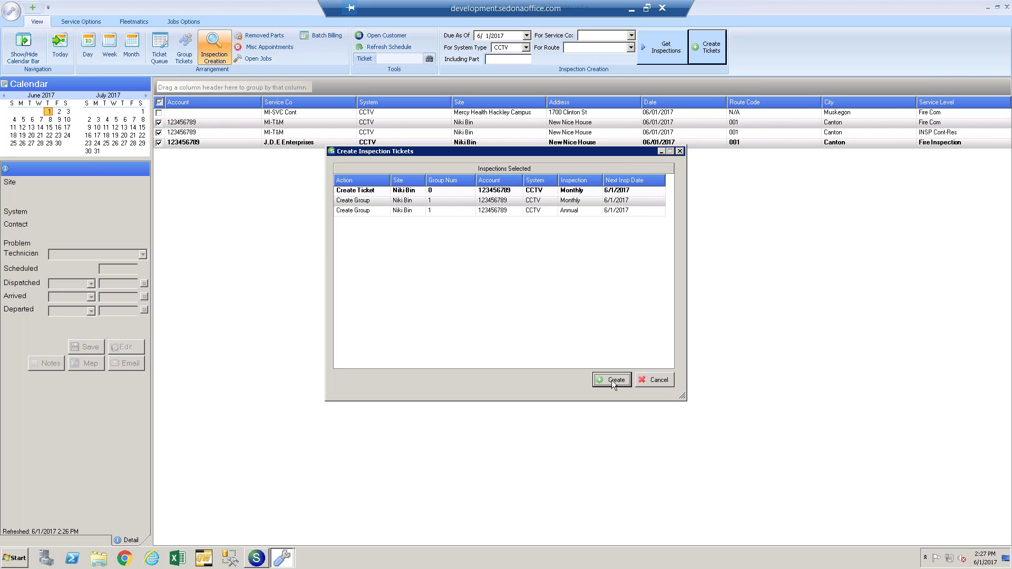
pyautogui.press('Return')
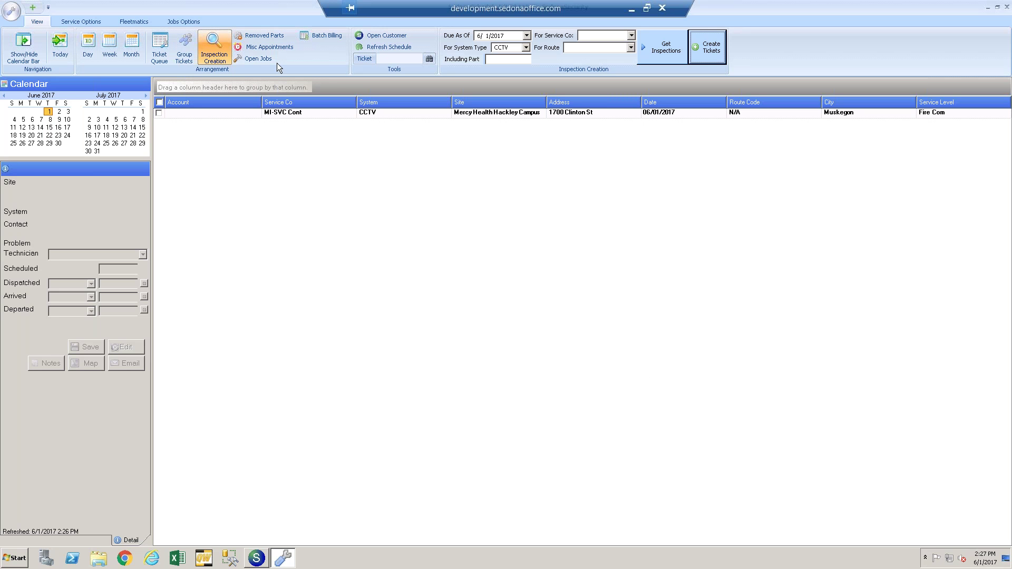
# Show the ticket queue with the Check Box 3 and Check Box 4 fields added as columns.
pyautogui.click(156, 48)
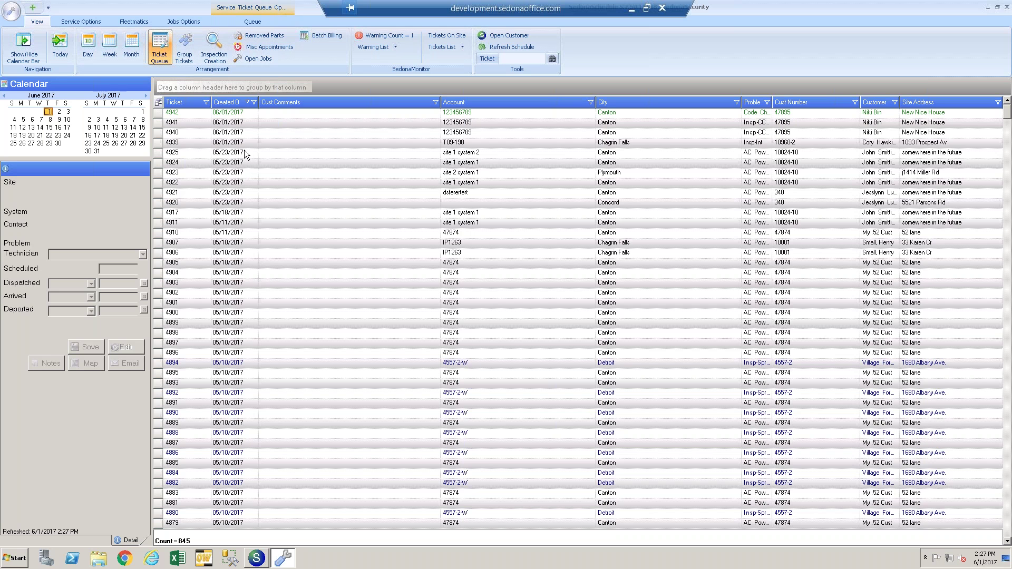
pyautogui.click(159, 105)
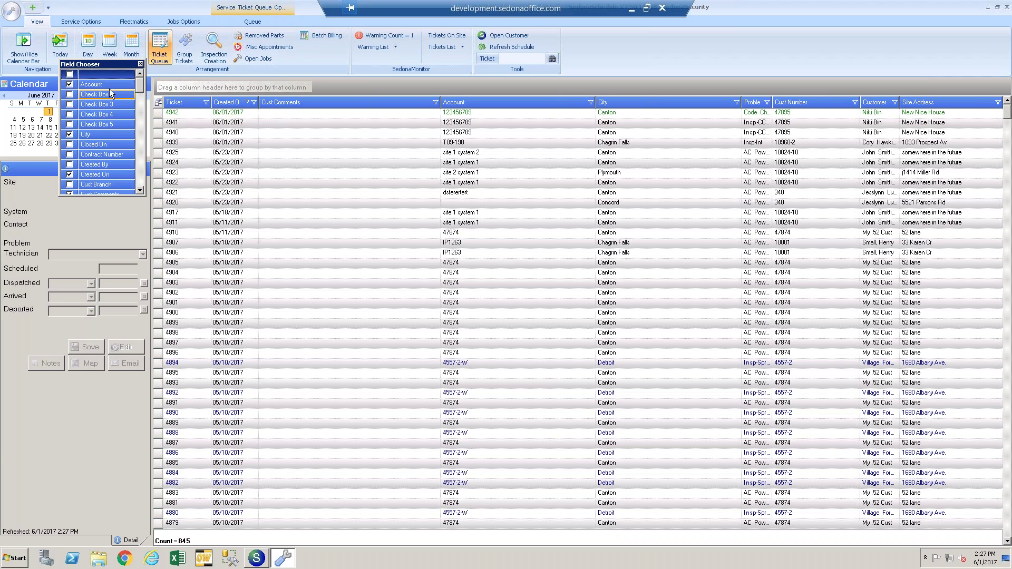
pyautogui.click(69, 104)
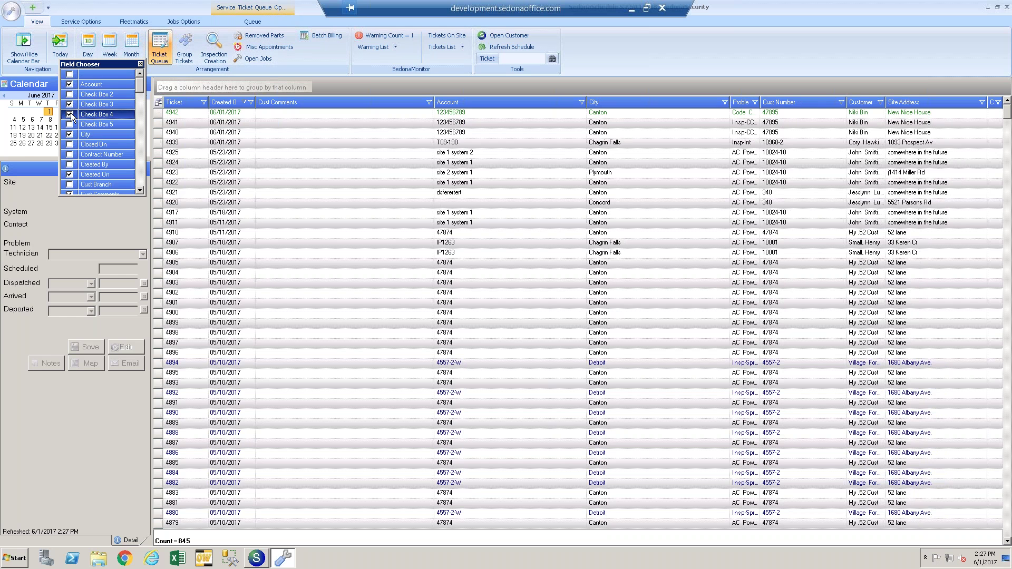
pyautogui.click(140, 64)
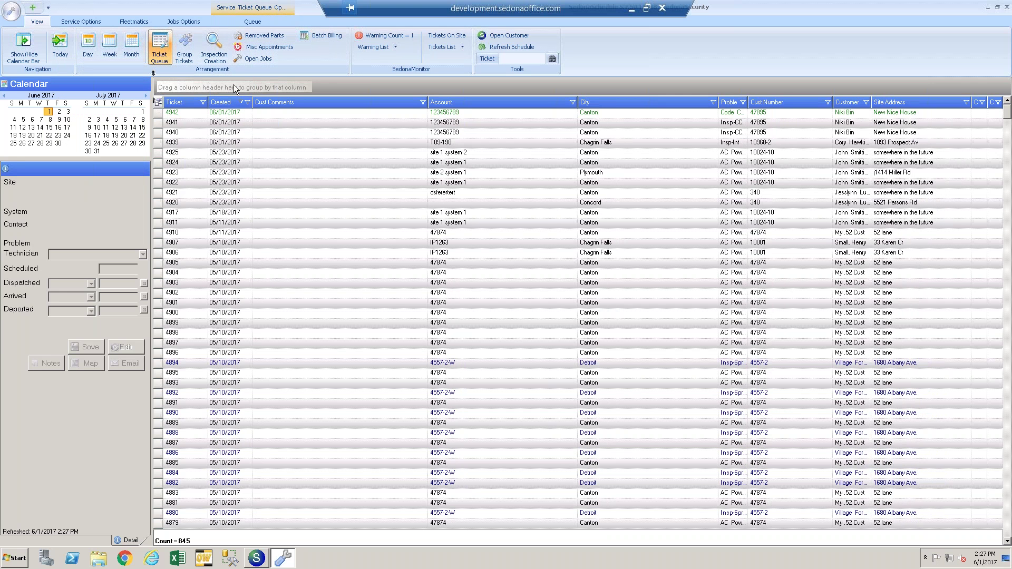
# Group the ticket queue by the Created On column and remove the grouping again.
pyautogui.moveTo(233, 84); pyautogui.dragTo(233, 84)
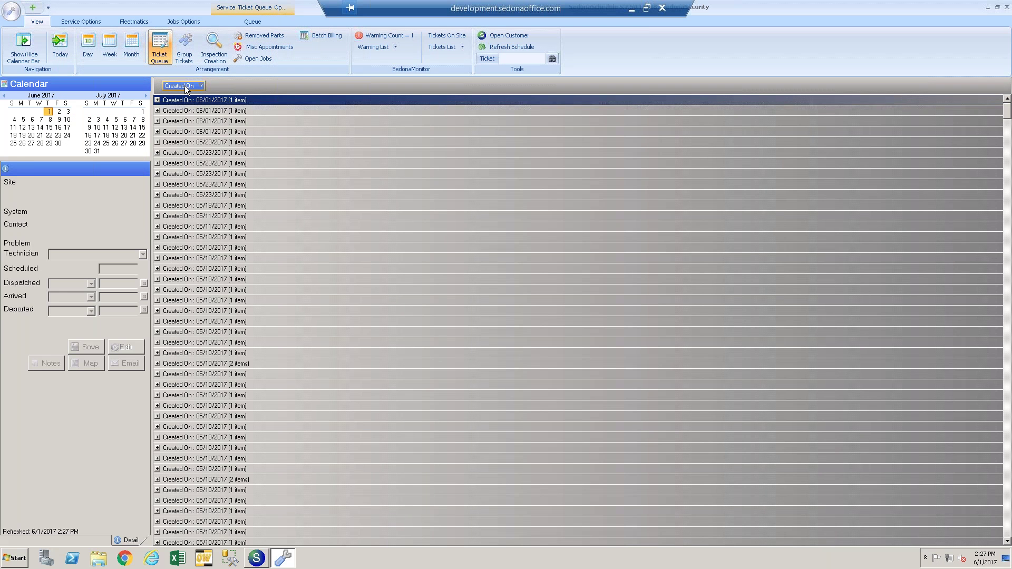
pyautogui.moveTo(182, 85); pyautogui.dragTo(241, 210)
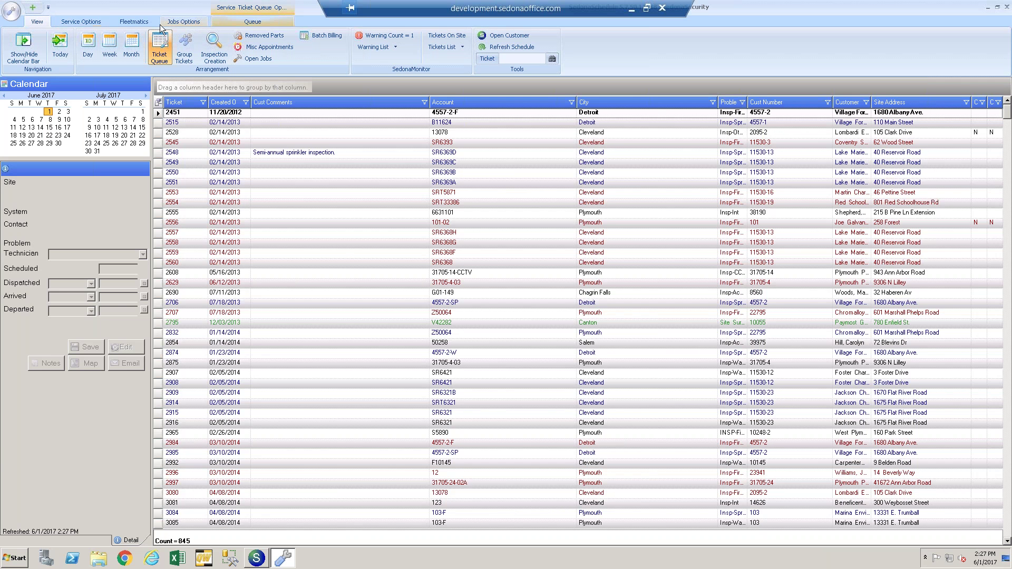
# View the queue tickets with appointments and those without, and return to the open tickets.
pyautogui.click(265, 25)
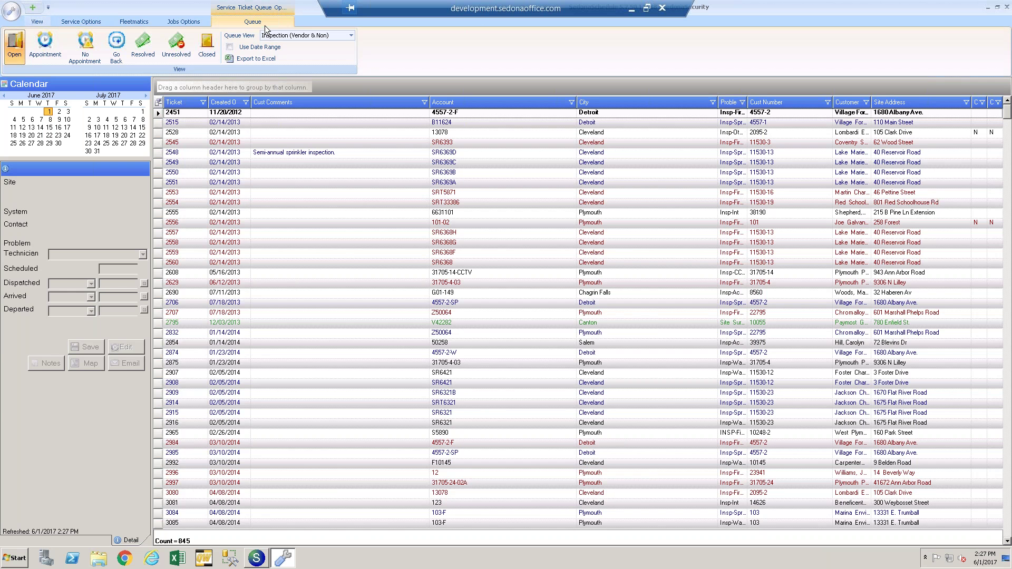
pyautogui.click(50, 57)
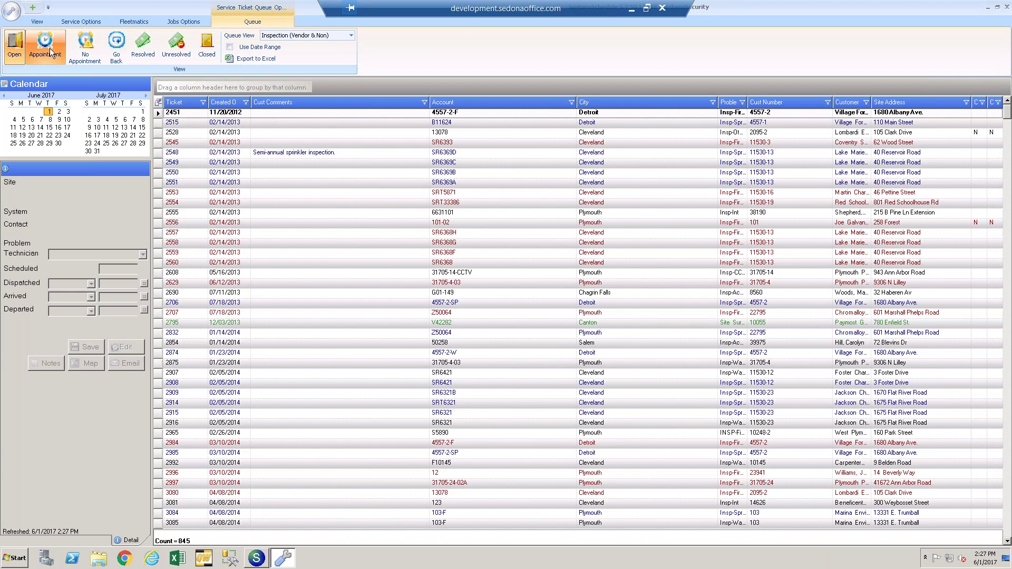
pyautogui.click(90, 53)
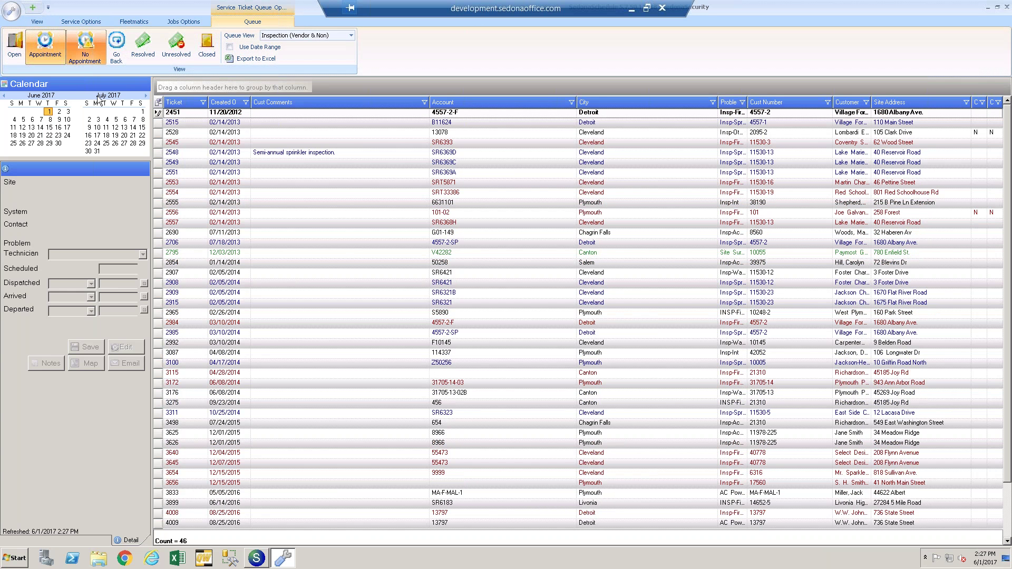
pyautogui.click(14, 44)
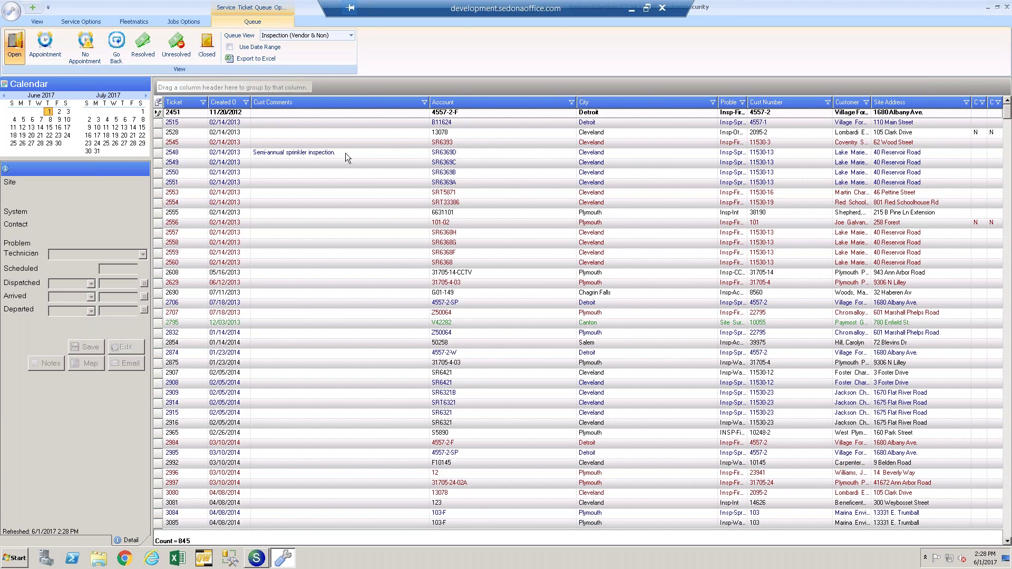
# Set the queue view to All and look at the filter choices of the Cust Comments column.
pyautogui.click(351, 35)
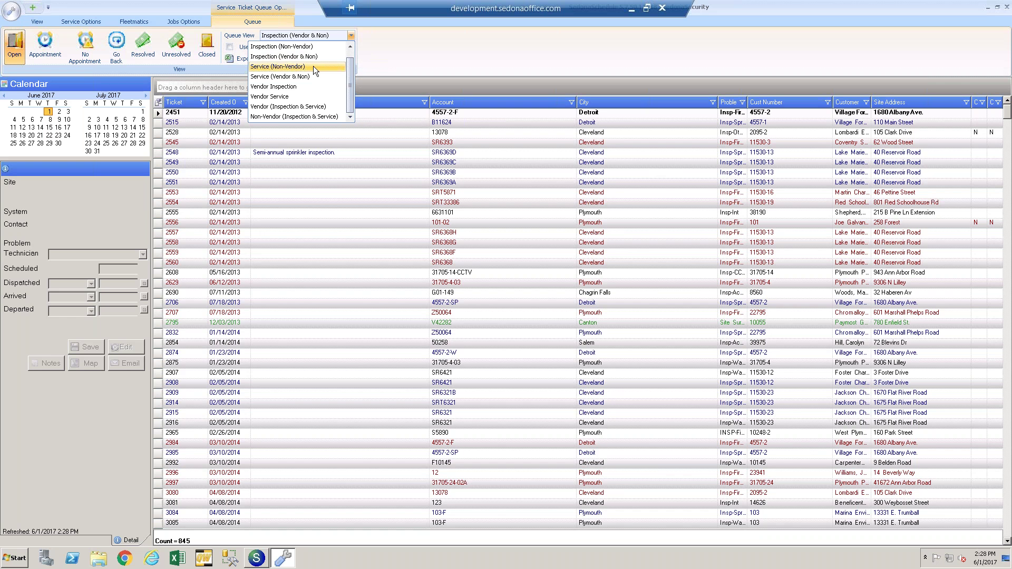
pyautogui.moveTo(352, 72); pyautogui.dragTo(356, 56)
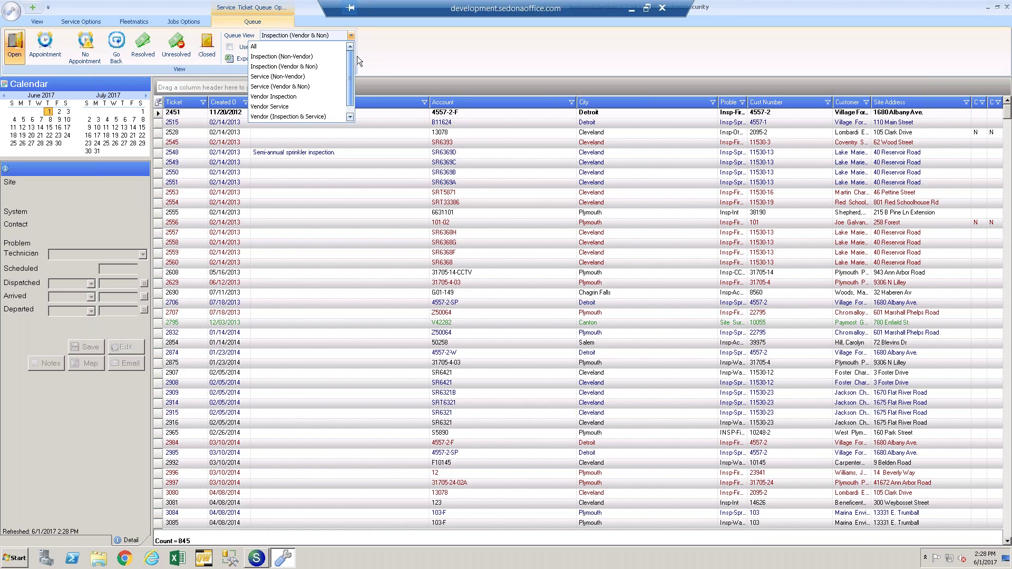
pyautogui.click(300, 47)
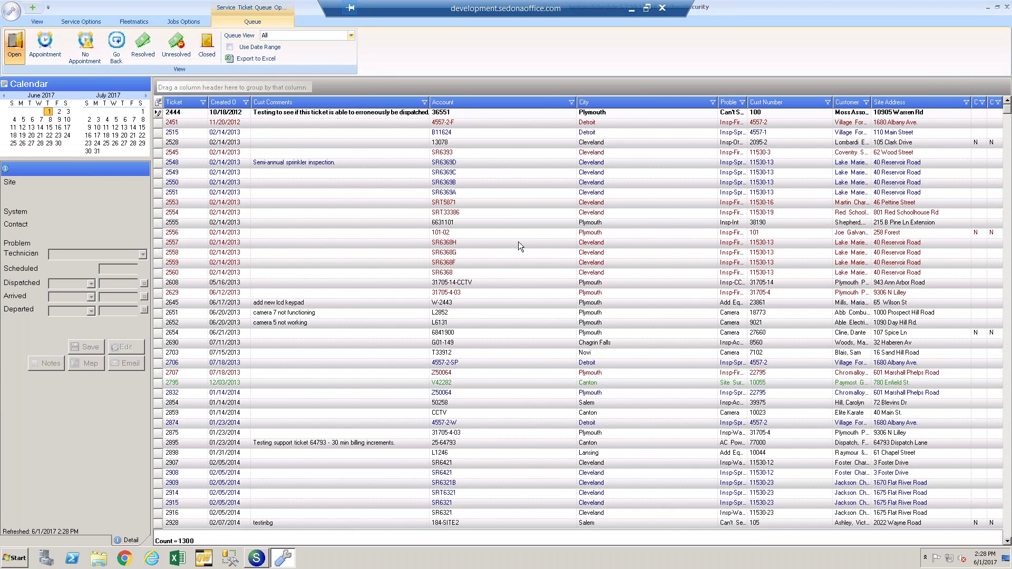
pyautogui.click(425, 101)
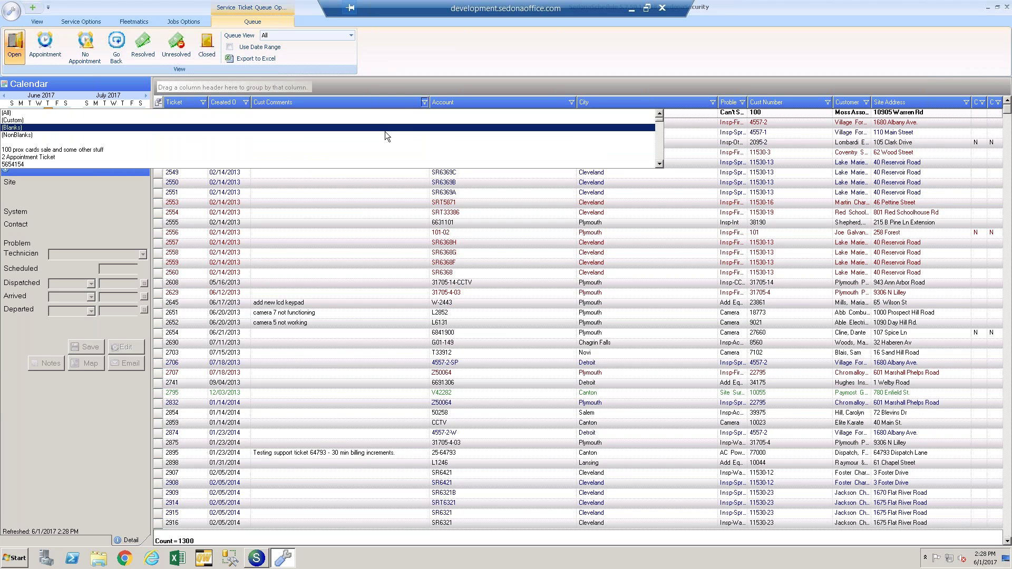
pyautogui.press('Escape')
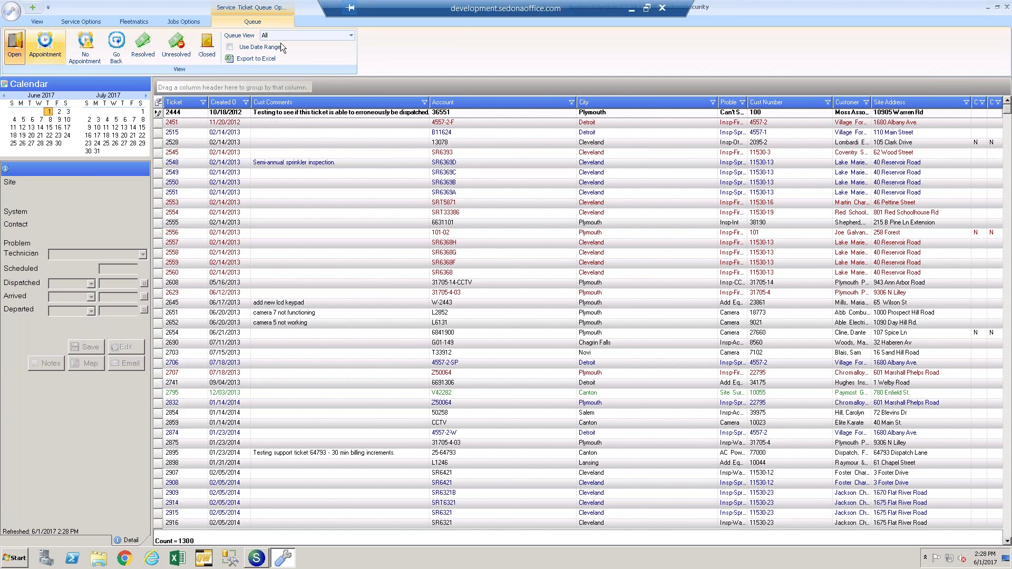
# View the Service (Non-Vendor) queue and switch the queue view back to Inspection (Vendor & Non).
pyautogui.click(351, 35)
pyautogui.click(324, 78)
pyautogui.click(350, 35)
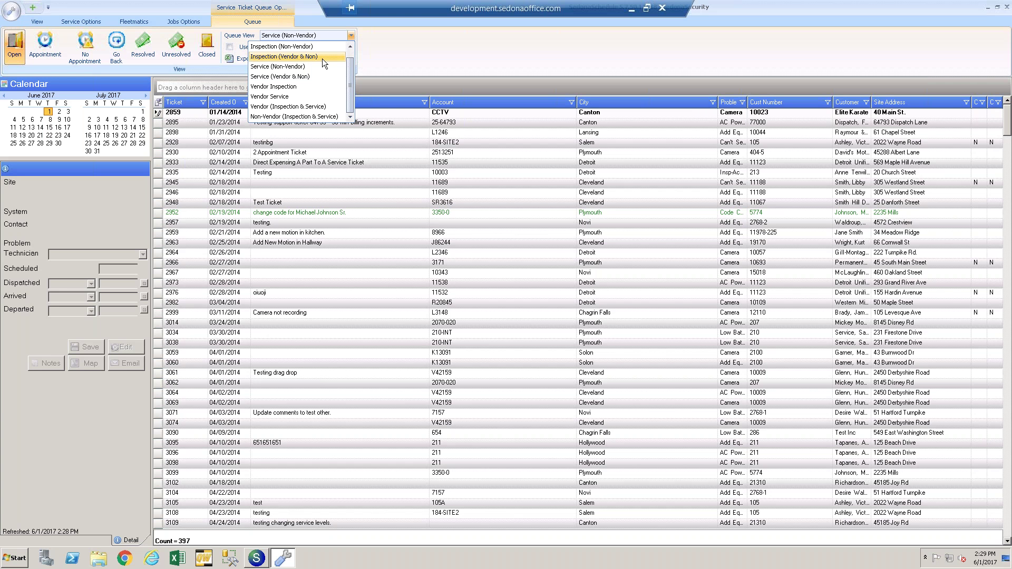
pyautogui.click(293, 57)
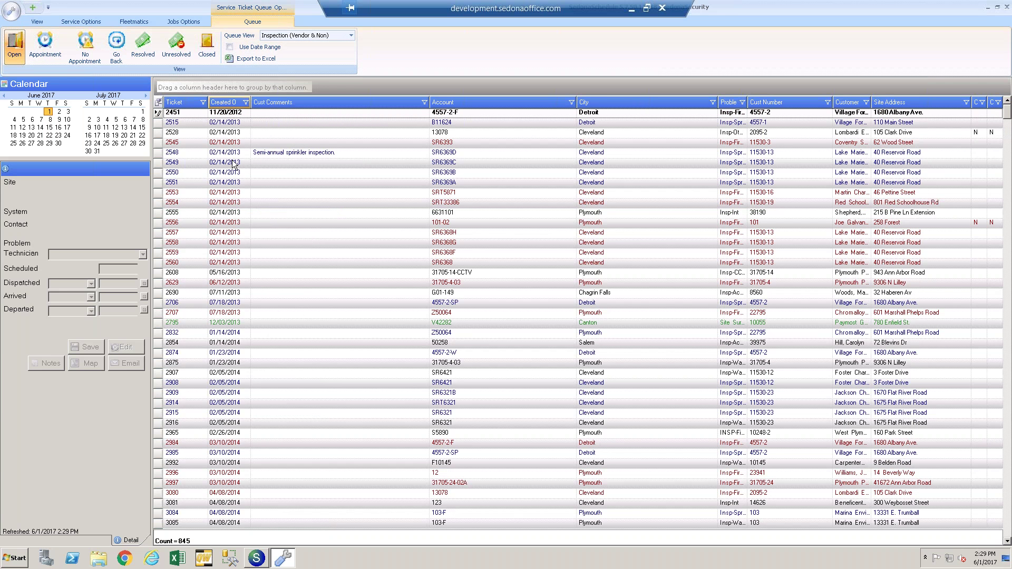
# Sort the ticket queue by Created On with the newest first and open the newest ticket's service ticket details.
pyautogui.click(229, 104)
pyautogui.click(230, 103)
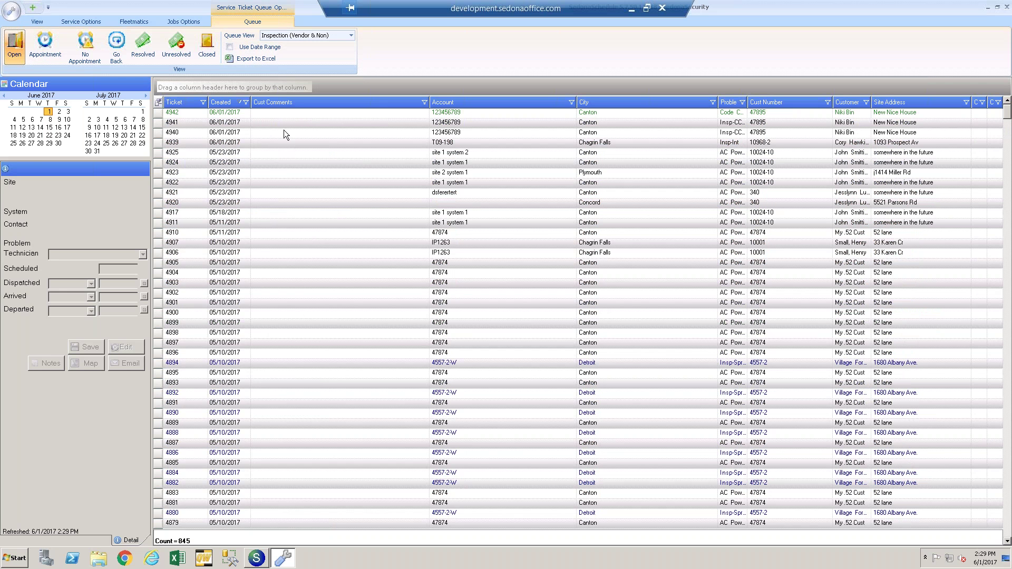
pyautogui.click(247, 116)
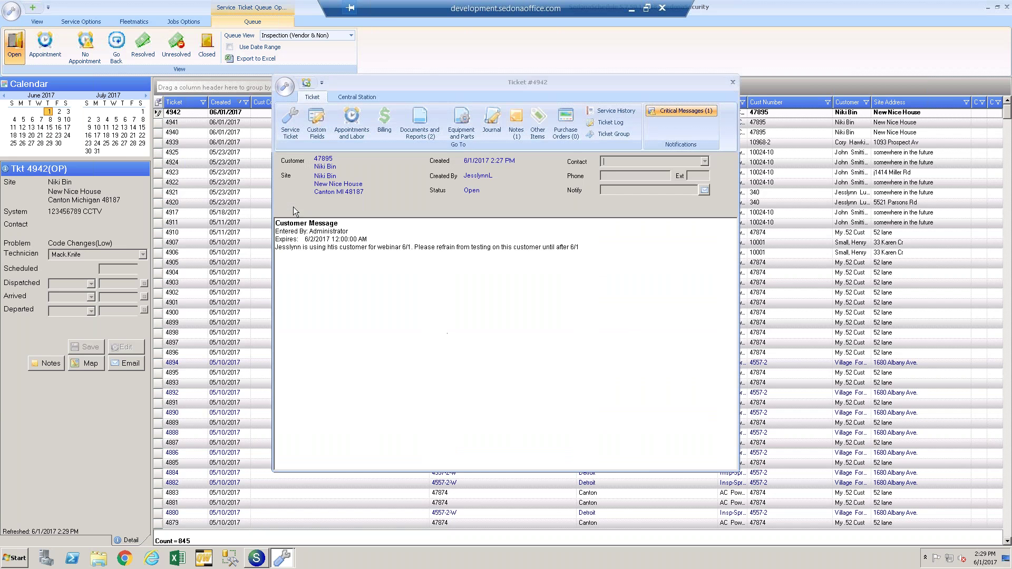
pyautogui.click(290, 127)
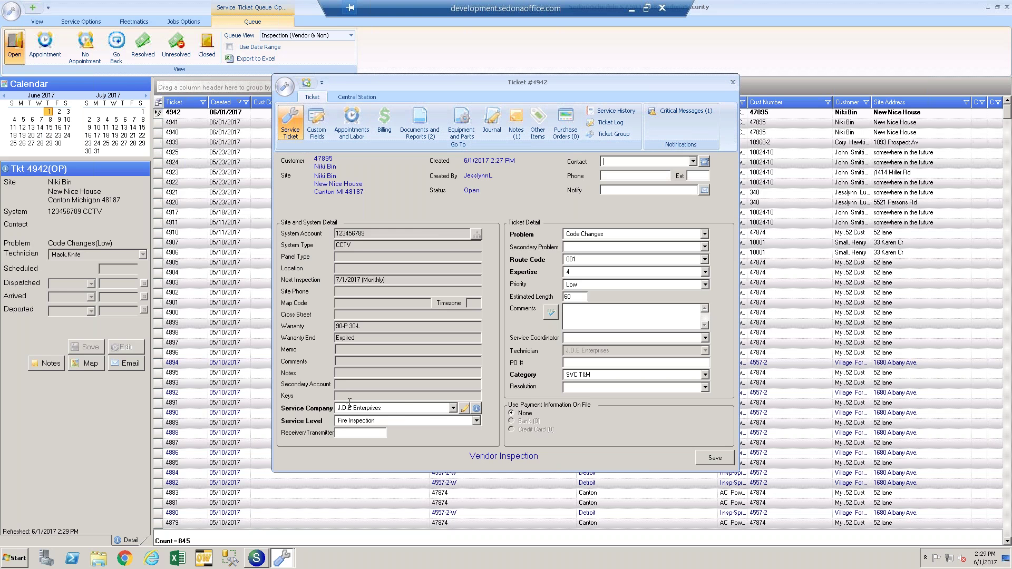
# Review the ticket's service company and estimated length, and view its documents and inspection reports.
pyautogui.doubleClick(367, 408)
pyautogui.hotkey('shift', 'Home')
pyautogui.click(582, 296)
pyautogui.doubleClick(584, 297)
pyautogui.click(420, 120)
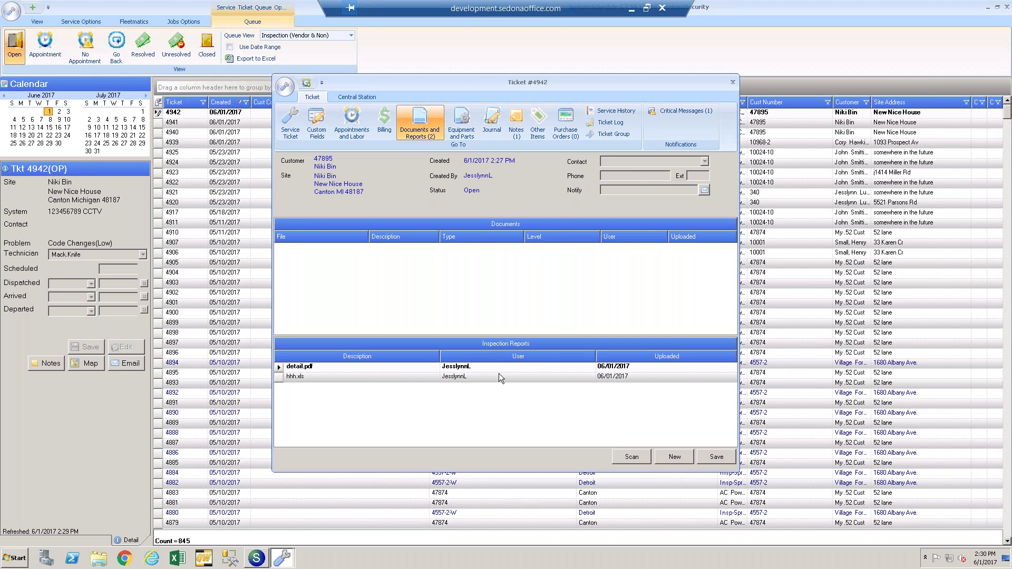
# Switch to the customer record in SedonaOffice and check the Olive Inspection's reports and templates.
pyautogui.click(992, 10)
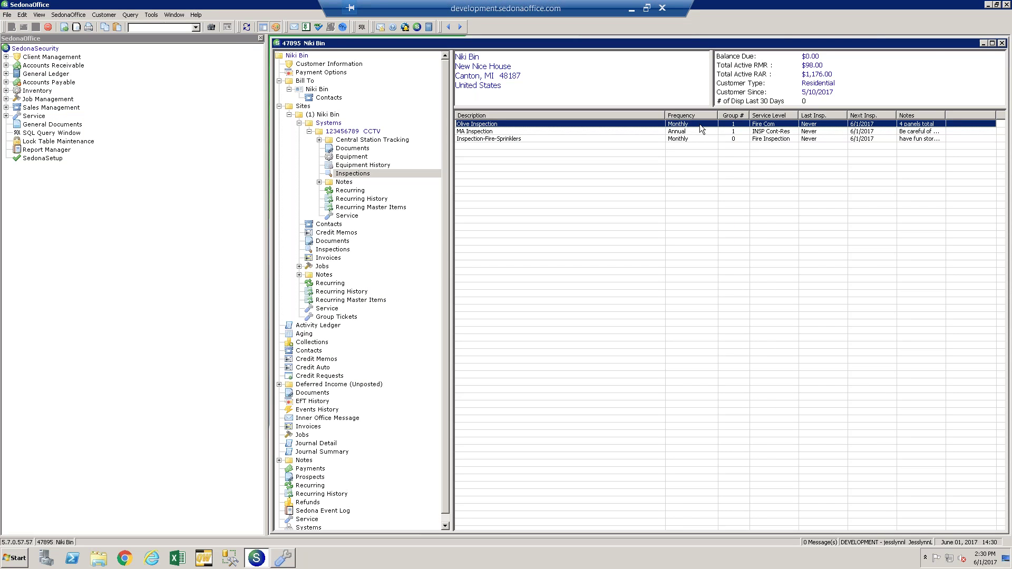
pyautogui.doubleClick(700, 125)
pyautogui.click(414, 163)
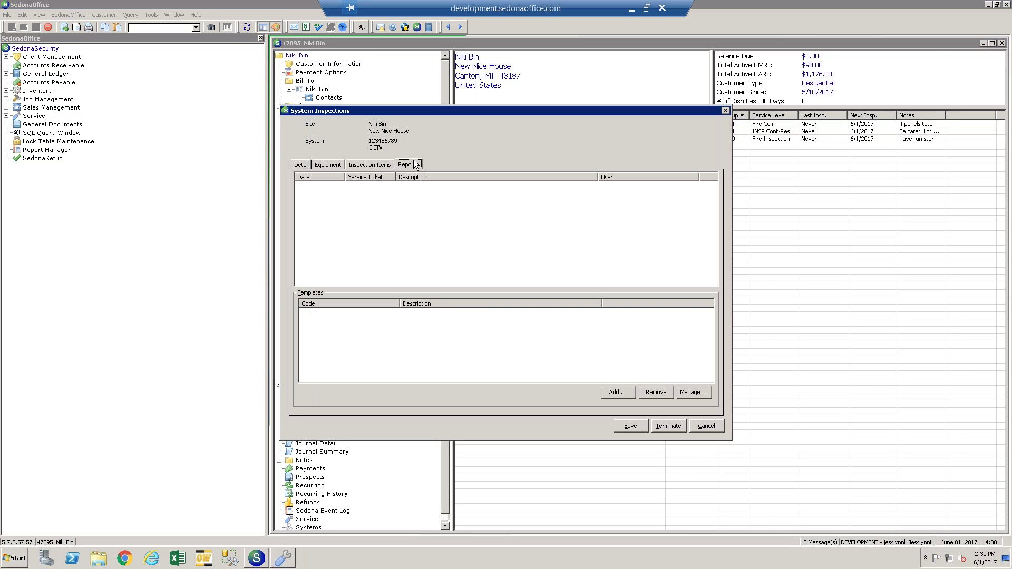
pyautogui.click(725, 110)
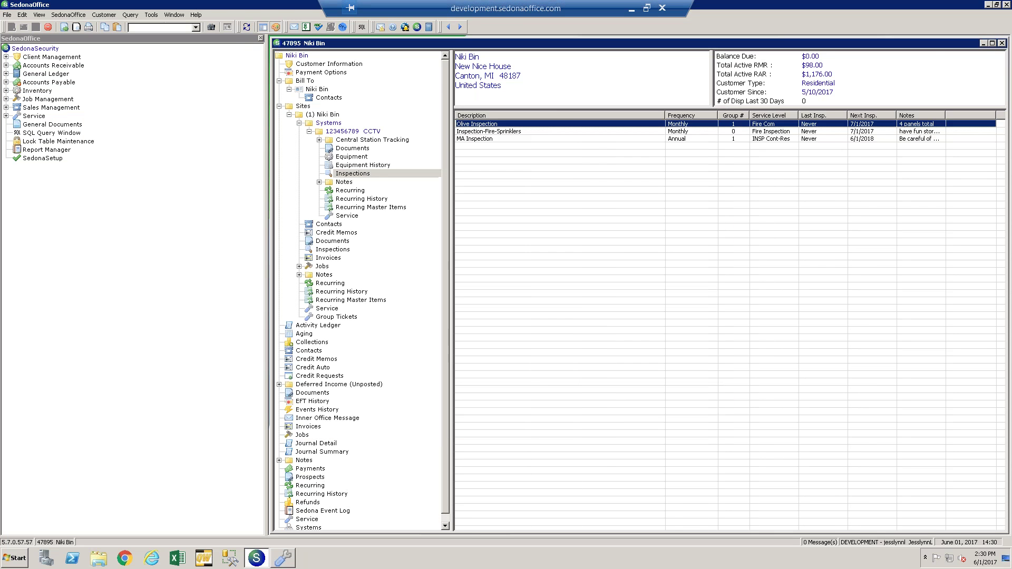
# Open the Inspection-Fire-Sprinklers inspection and examine its report templates and the reports linked to the service ticket.
pyautogui.click(800, 132)
pyautogui.doubleClick(800, 132)
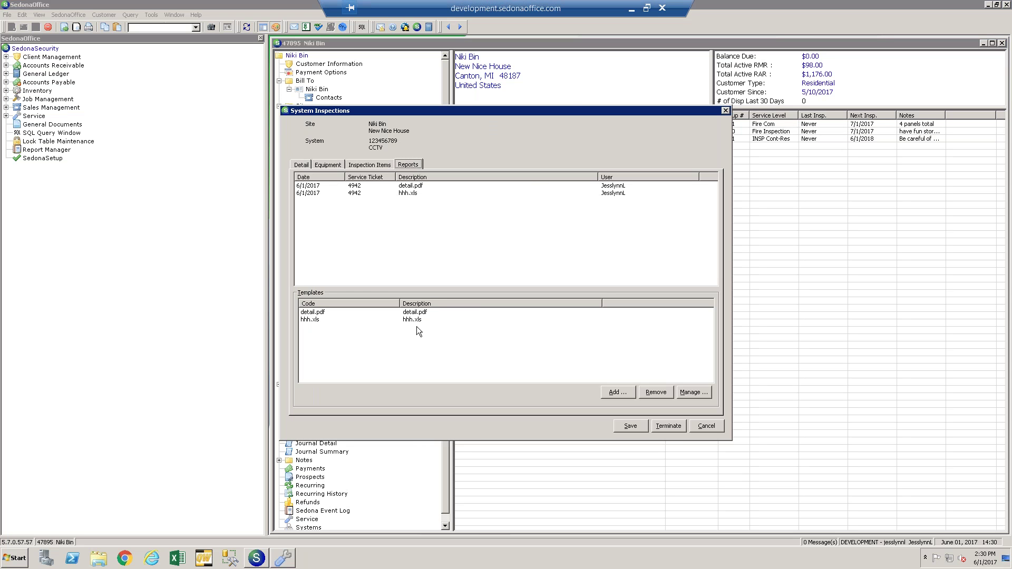
pyautogui.click(416, 314)
pyautogui.click(409, 320)
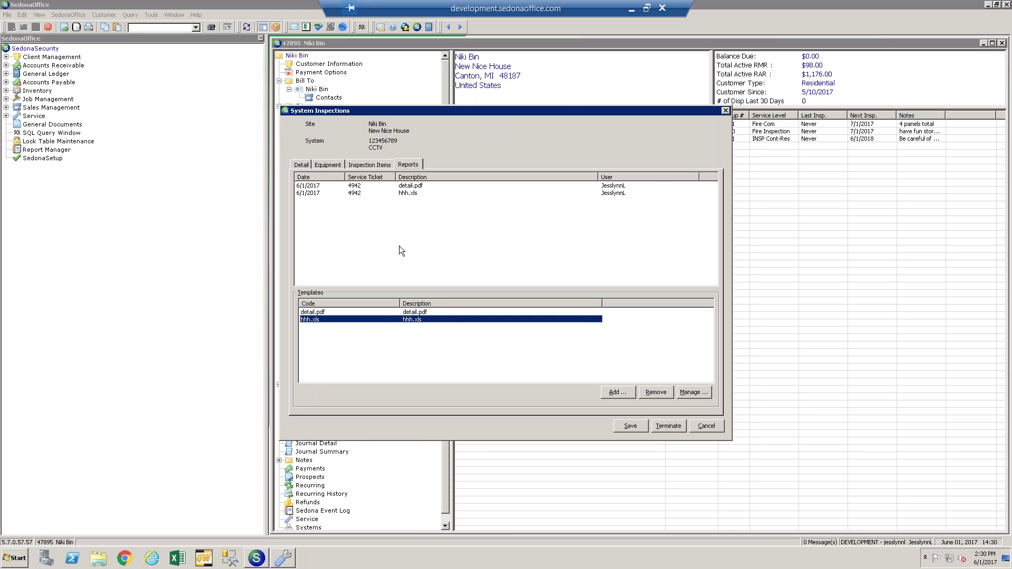
pyautogui.click(412, 187)
pyautogui.click(412, 194)
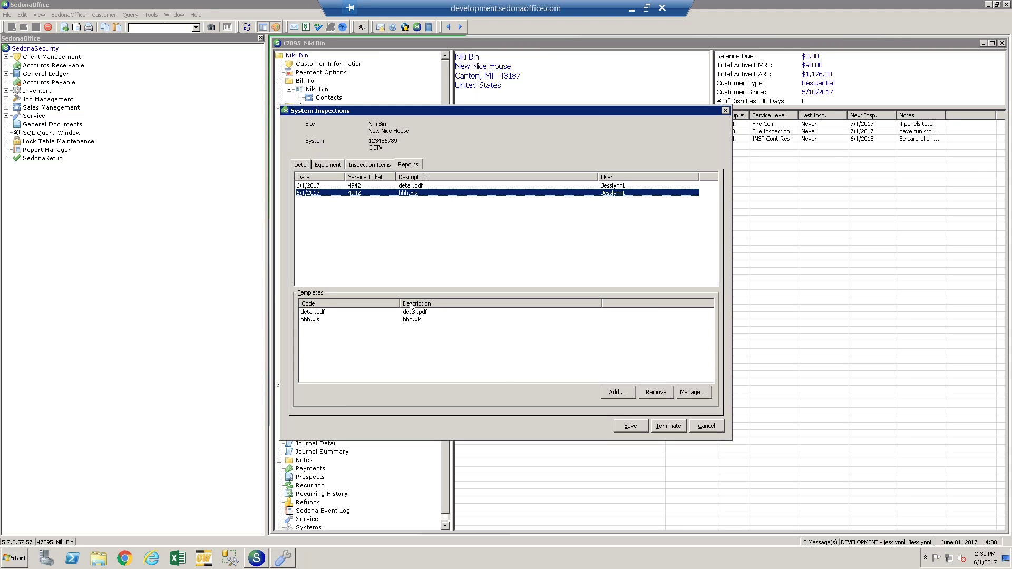
# Compare the ticket's copy of hhh.xls with the hhh.xls template, close the inspection and return to the service ticket.
pyautogui.click(425, 184)
pyautogui.click(422, 192)
pyautogui.click(319, 193)
pyautogui.click(404, 320)
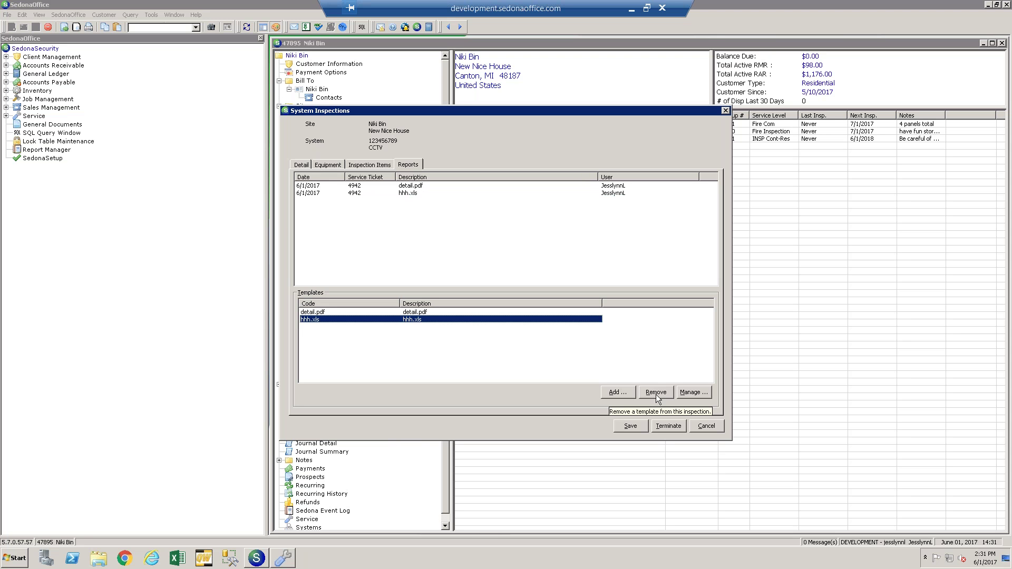
pyautogui.click(401, 193)
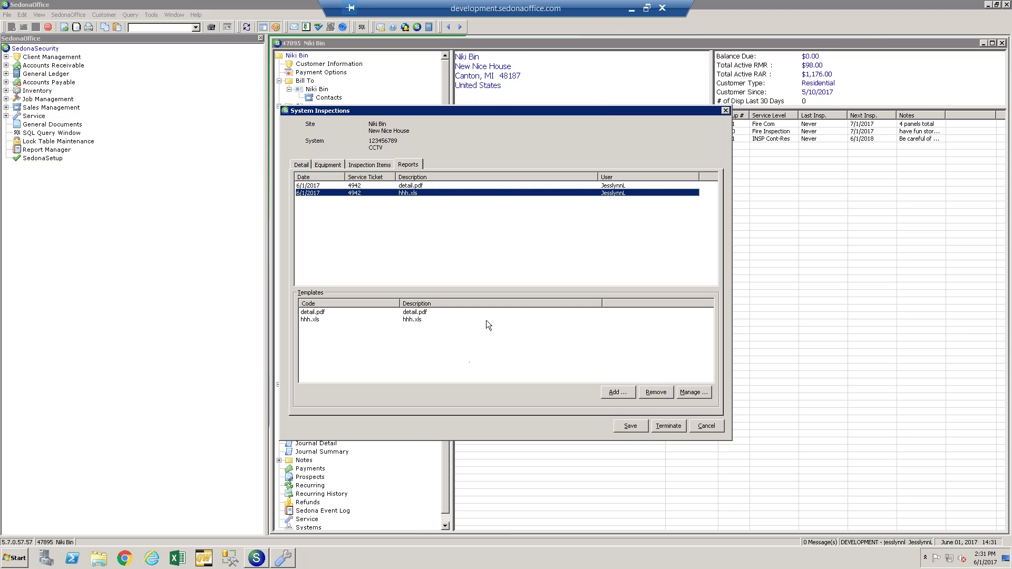
pyautogui.click(726, 110)
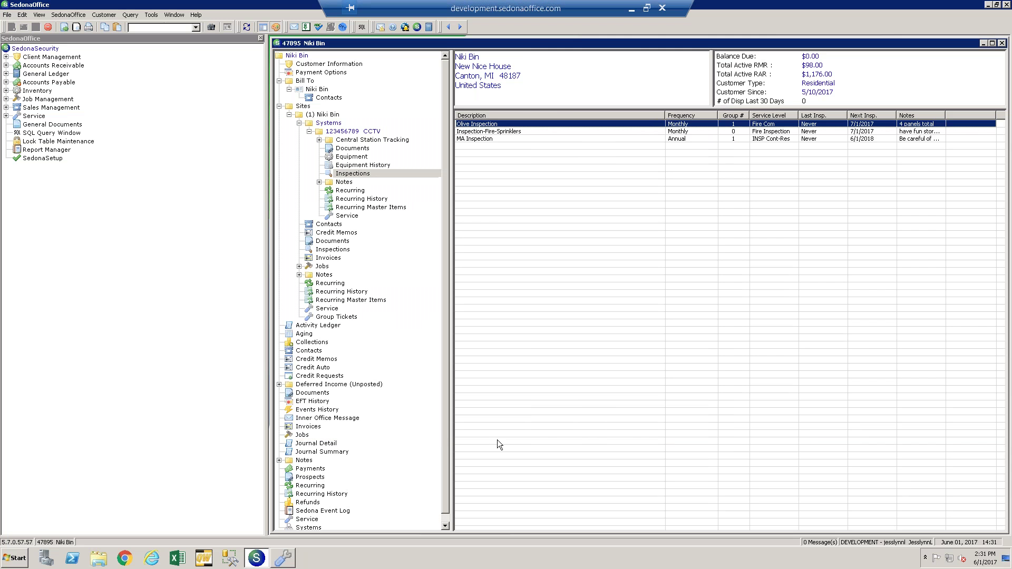
pyautogui.click(288, 560)
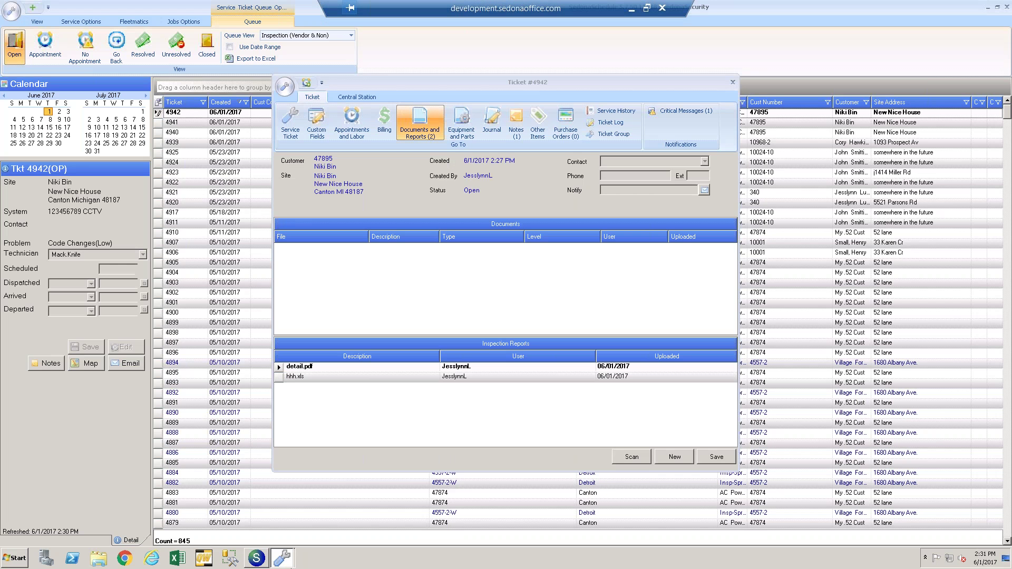
# Review the ticket's notes and other items, compare them with the Inspection-Fire-Sprinklers inspection's notes and charges, and return to the ticket.
pyautogui.click(516, 126)
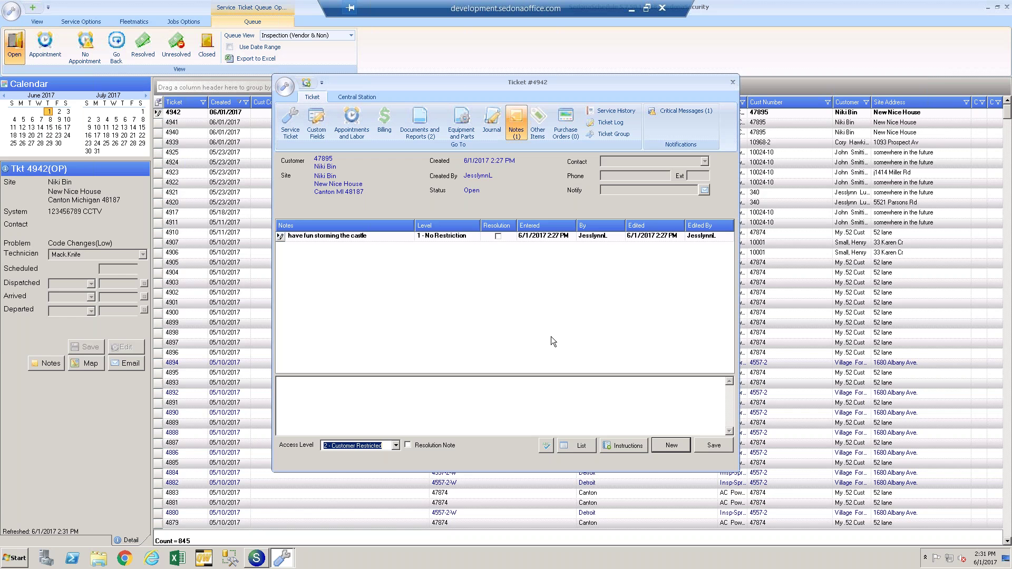
pyautogui.click(537, 127)
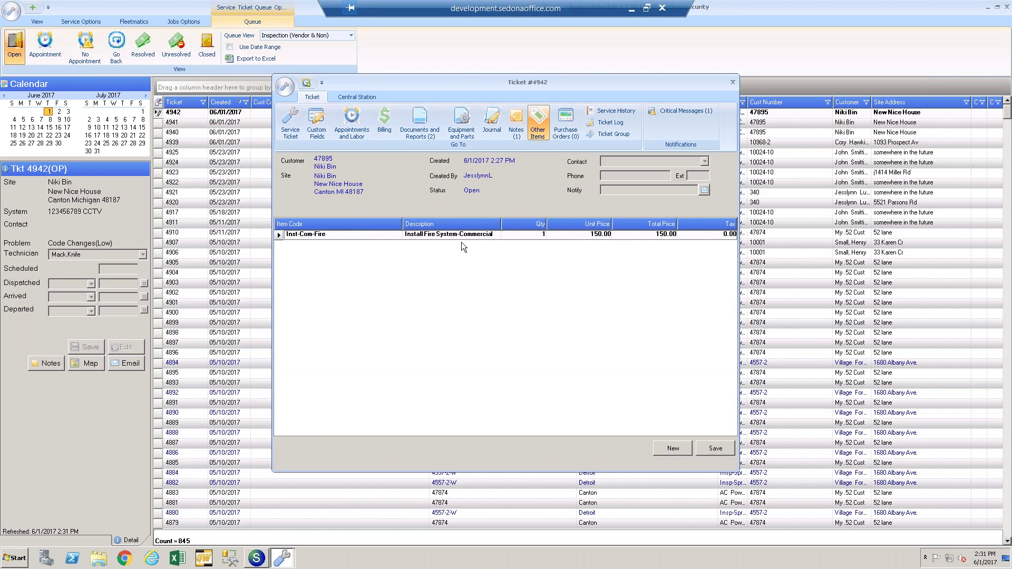
pyautogui.click(988, 8)
pyautogui.doubleClick(562, 130)
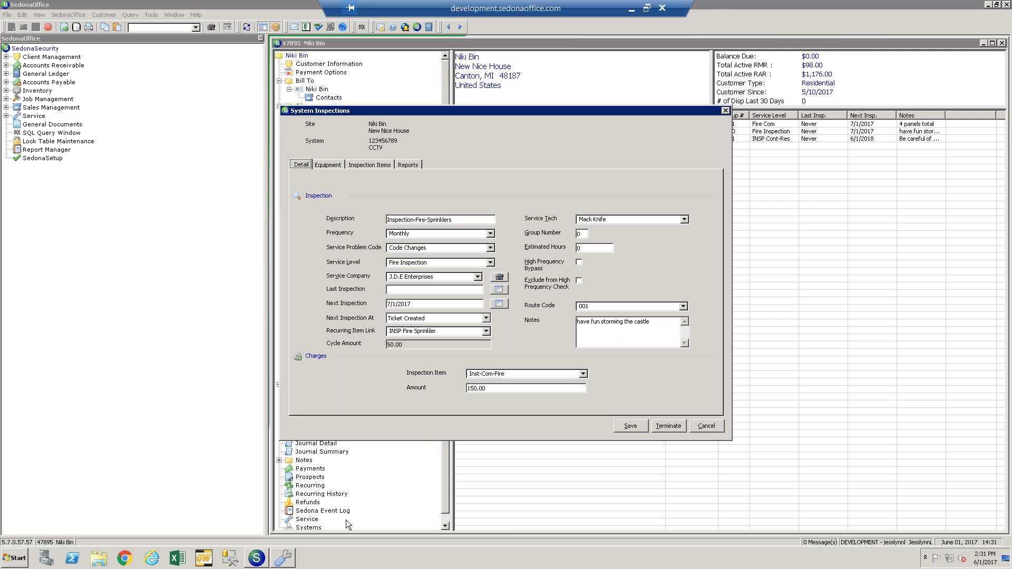
pyautogui.click(285, 562)
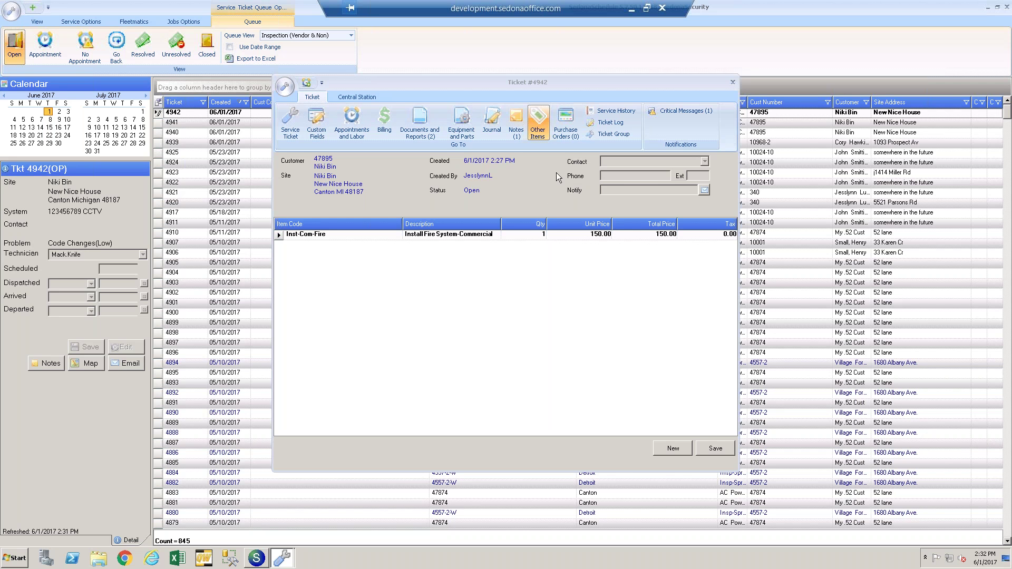
# Check the Code Changes ticket's group, close that ticket, and open the next ticket in the queue to examine its group.
pyautogui.click(613, 135)
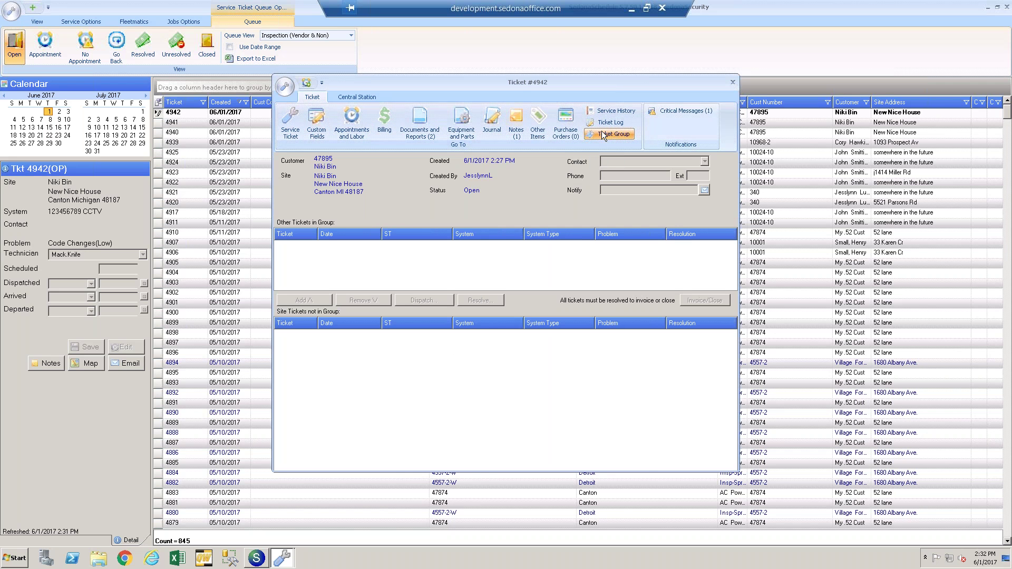
pyautogui.click(732, 83)
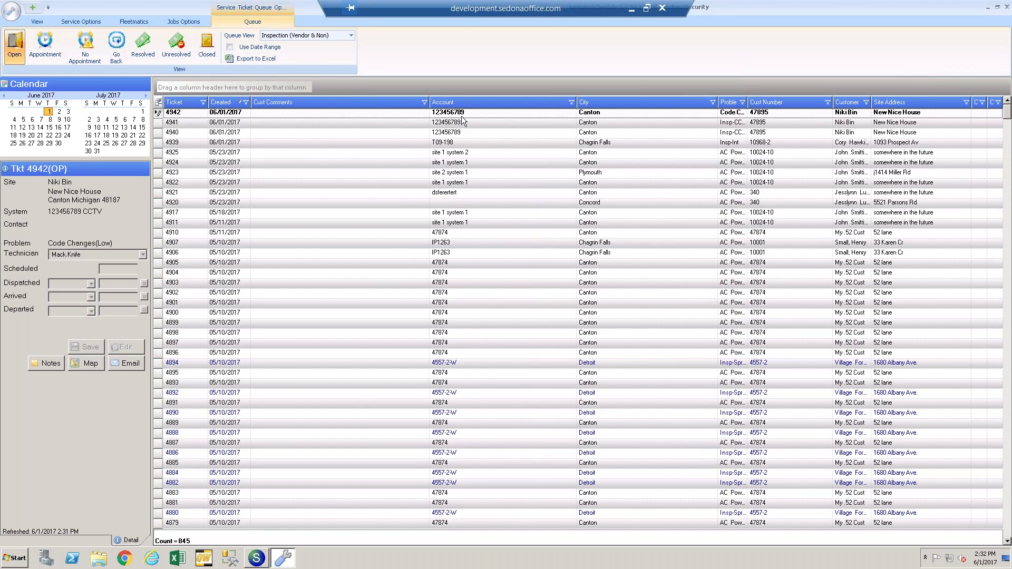
pyautogui.click(373, 125)
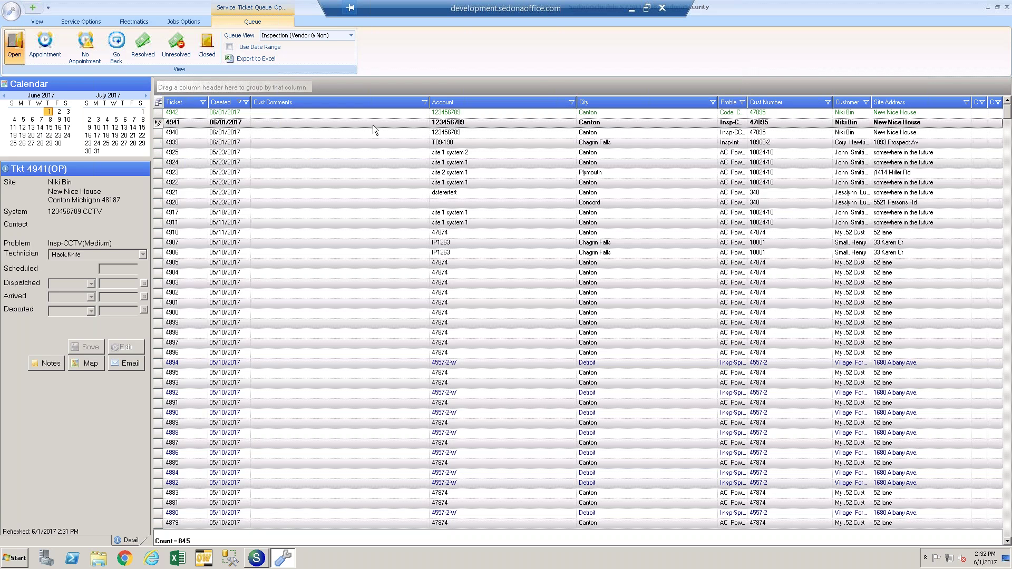
pyautogui.doubleClick(372, 125)
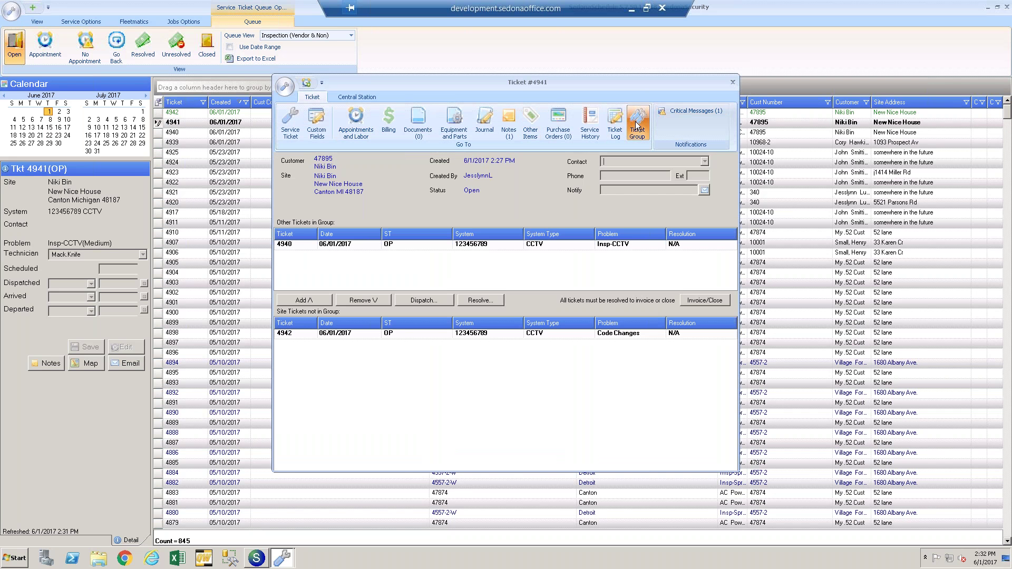
pyautogui.click(637, 125)
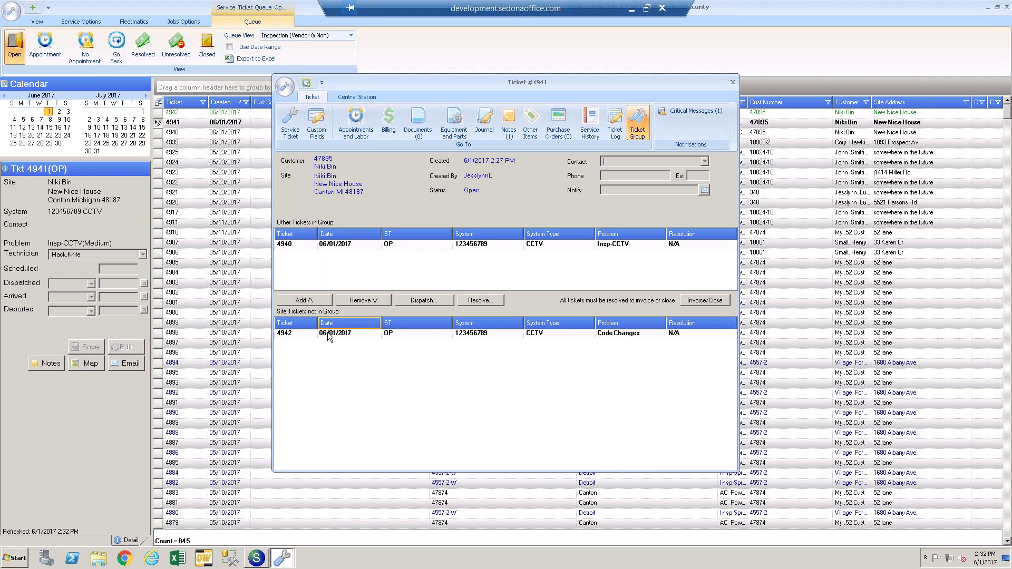
# Add the Code Changes ticket to the open Insp-CCTV ticket's group and remove it again.
pyautogui.click(296, 336)
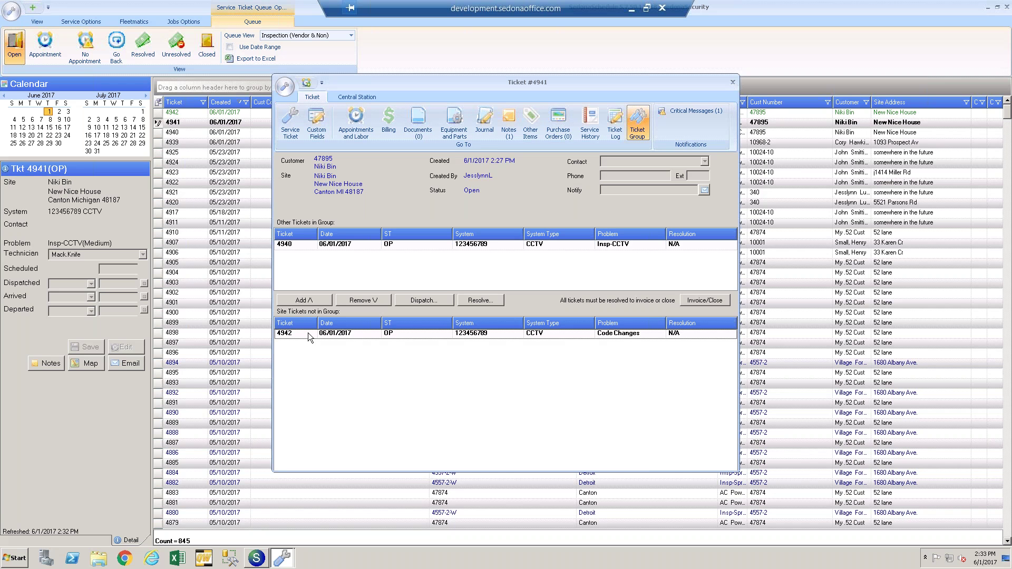
pyautogui.click(320, 303)
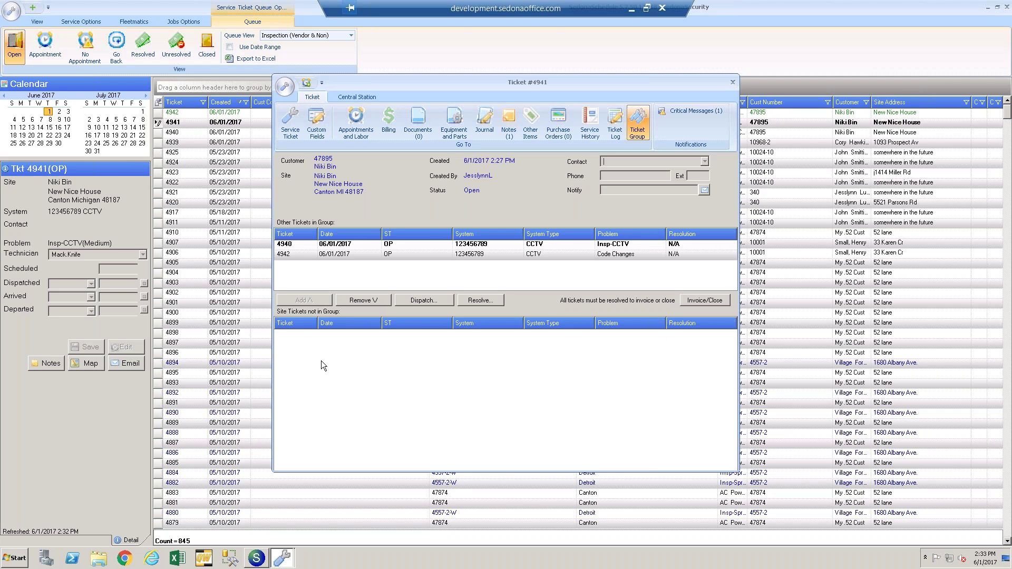
pyautogui.click(311, 253)
pyautogui.click(363, 300)
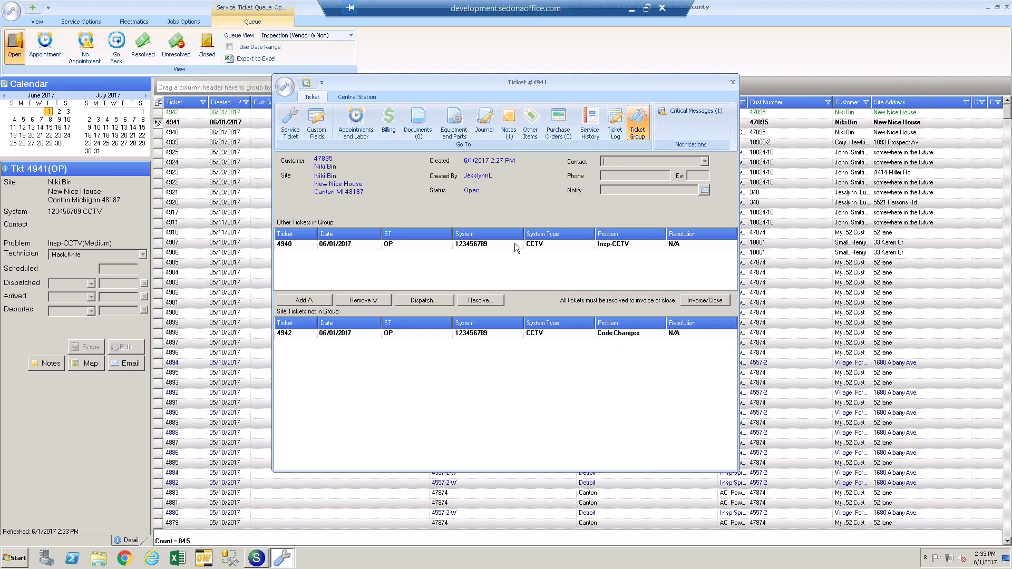
# Open the ticket group's dispatch, view a display group's technicians on the schedule board, and close both without adding an appointment.
pyautogui.click(438, 299)
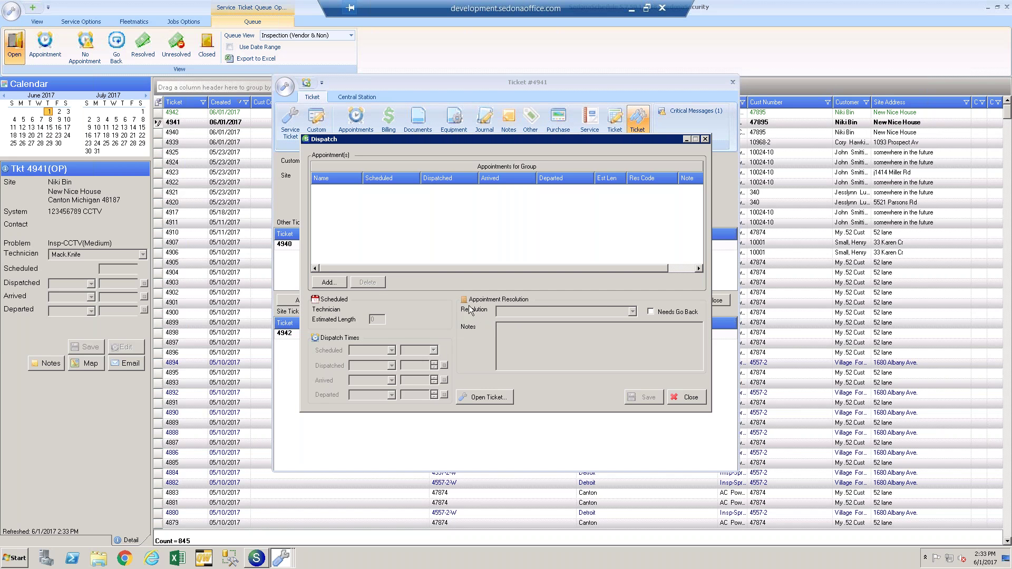
pyautogui.click(329, 282)
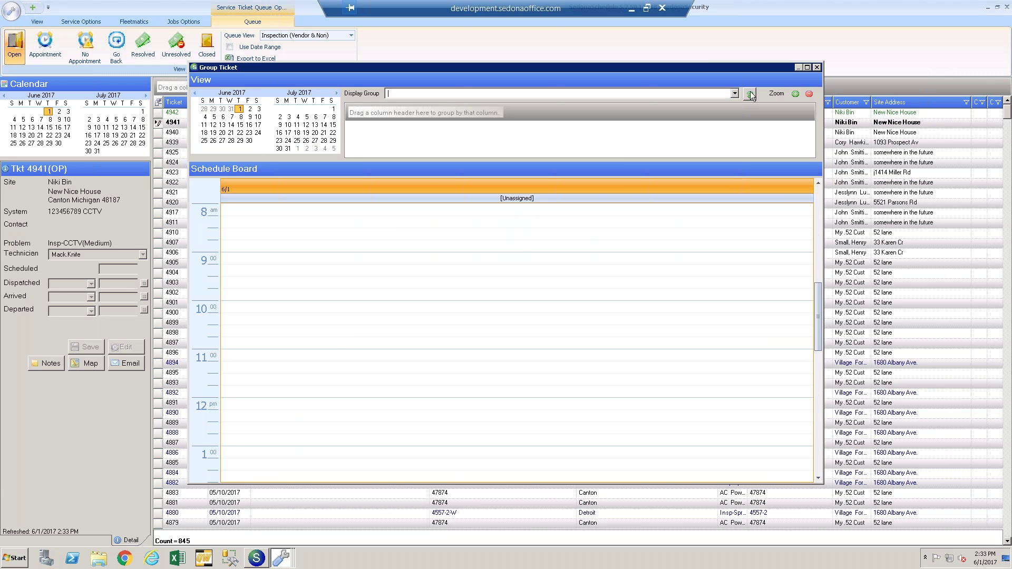
pyautogui.click(734, 93)
pyautogui.click(682, 115)
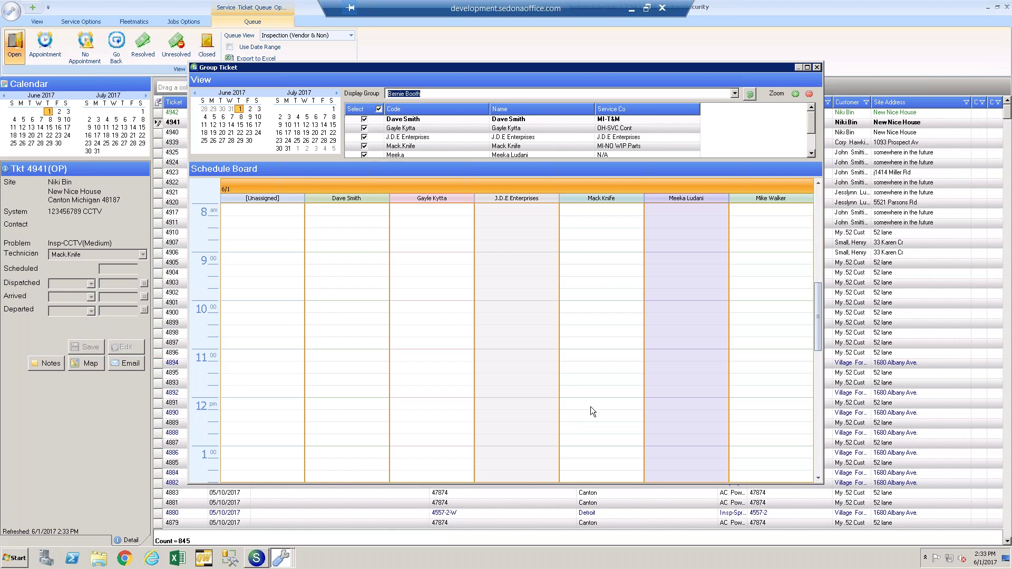
pyautogui.click(818, 68)
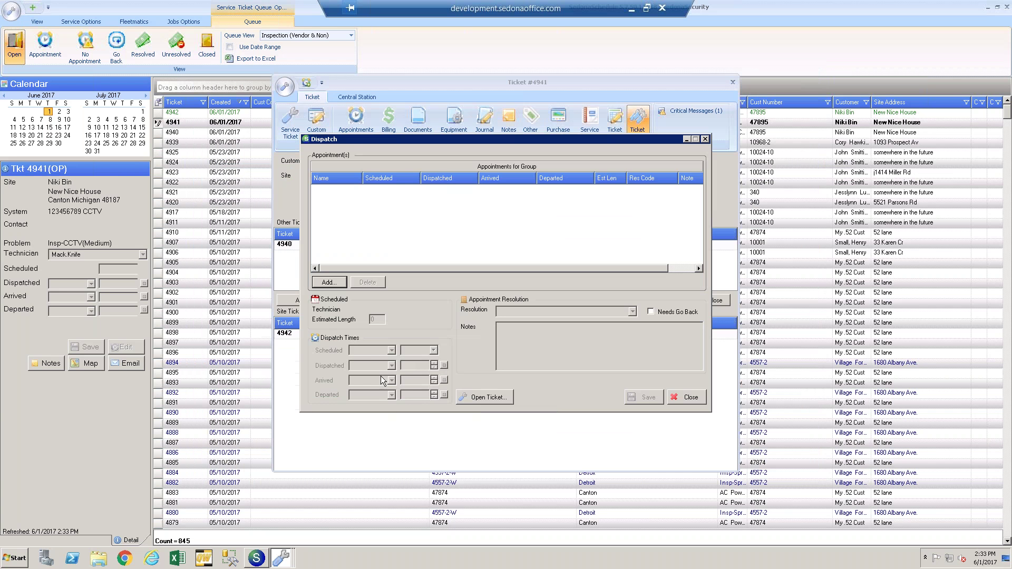
pyautogui.click(706, 139)
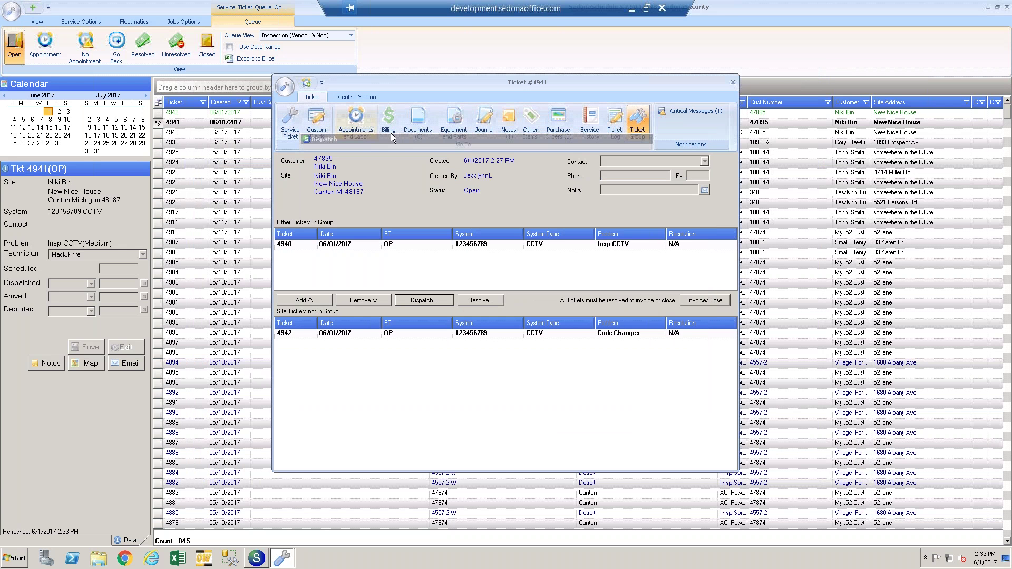
# Check the Insp-CCTV ticket's estimated inspection hours and its group dispatch, and close the ticket.
pyautogui.click(361, 132)
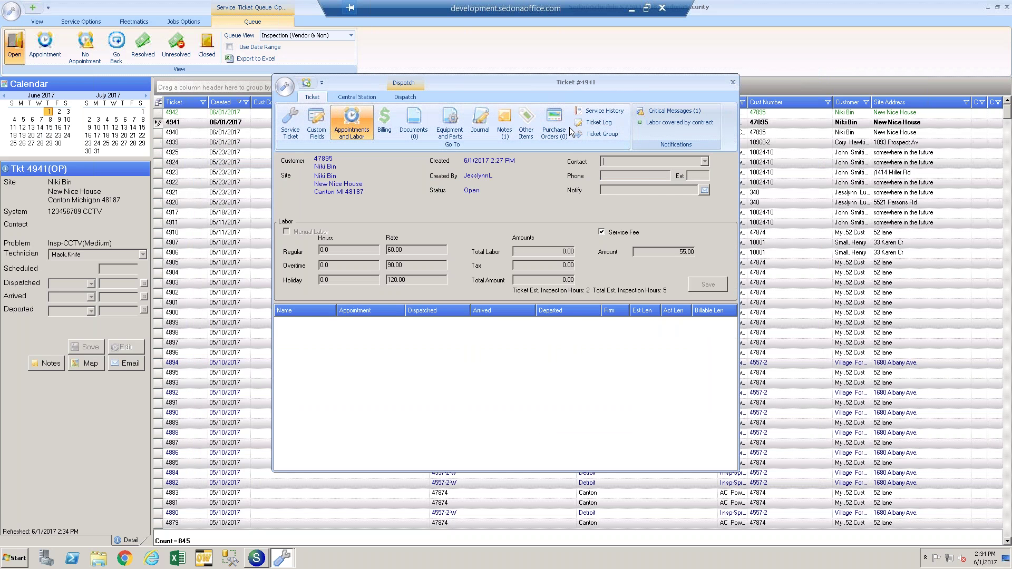
pyautogui.click(595, 133)
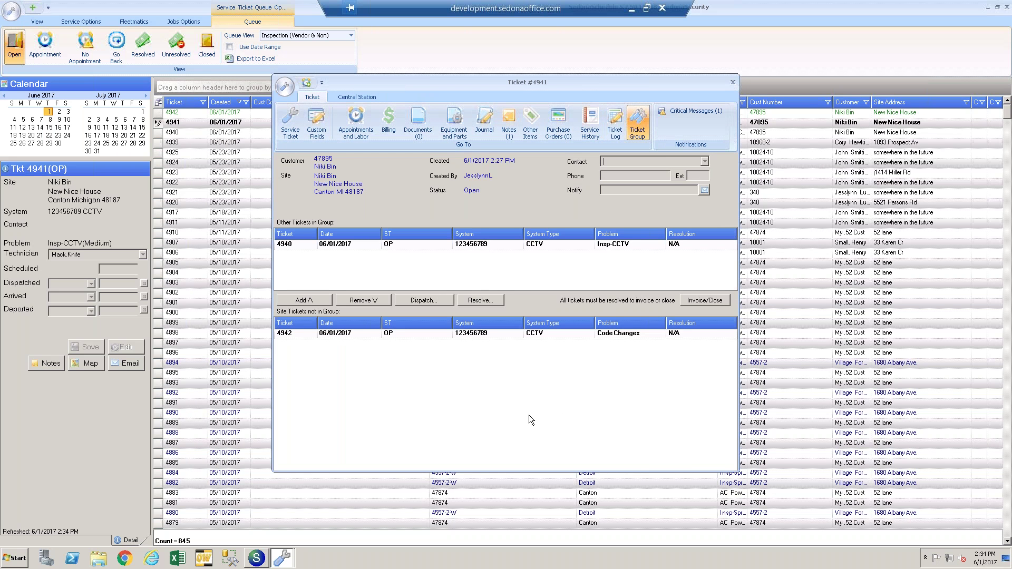
pyautogui.click(434, 300)
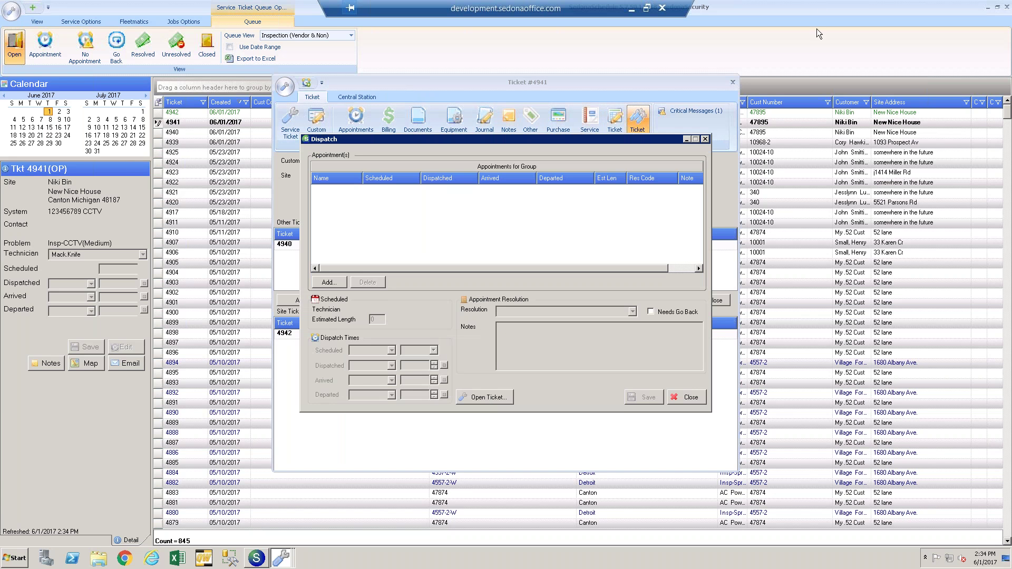
pyautogui.click(705, 139)
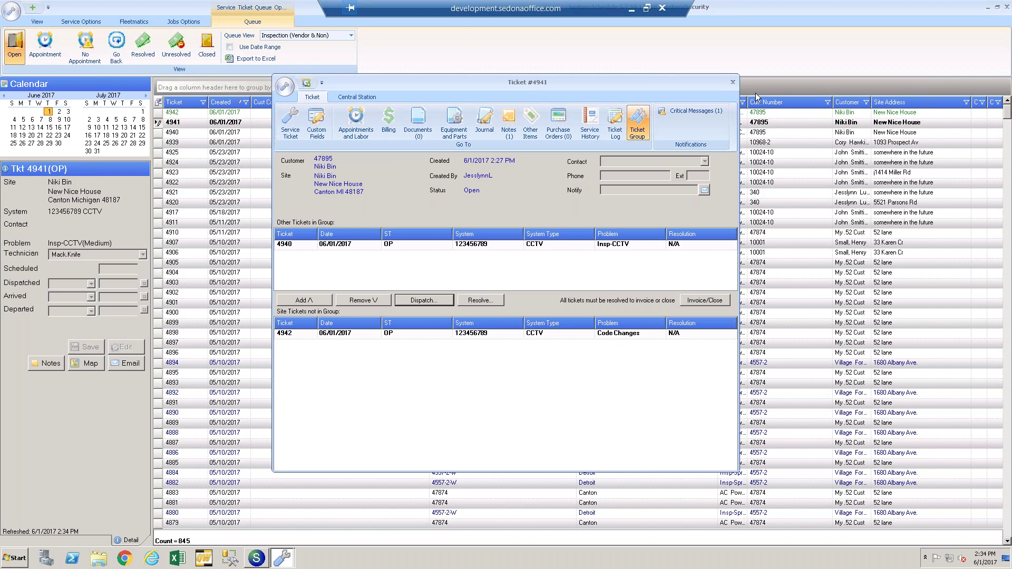
pyautogui.click(732, 82)
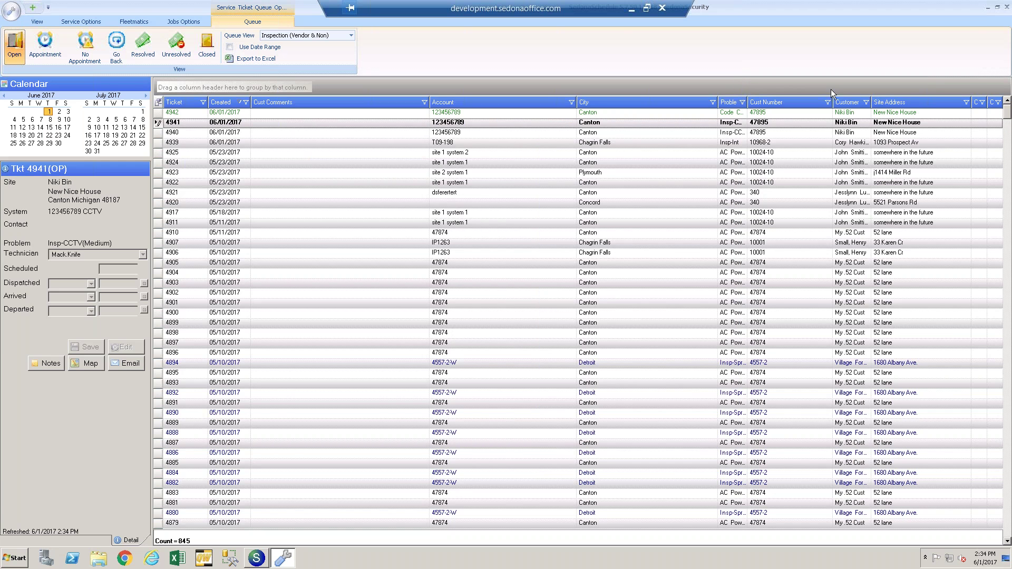
# Return to the customer record, close the Inspection-Fire-Sprinklers inspection, and open the second customer from the recent customers.
pyautogui.click(988, 10)
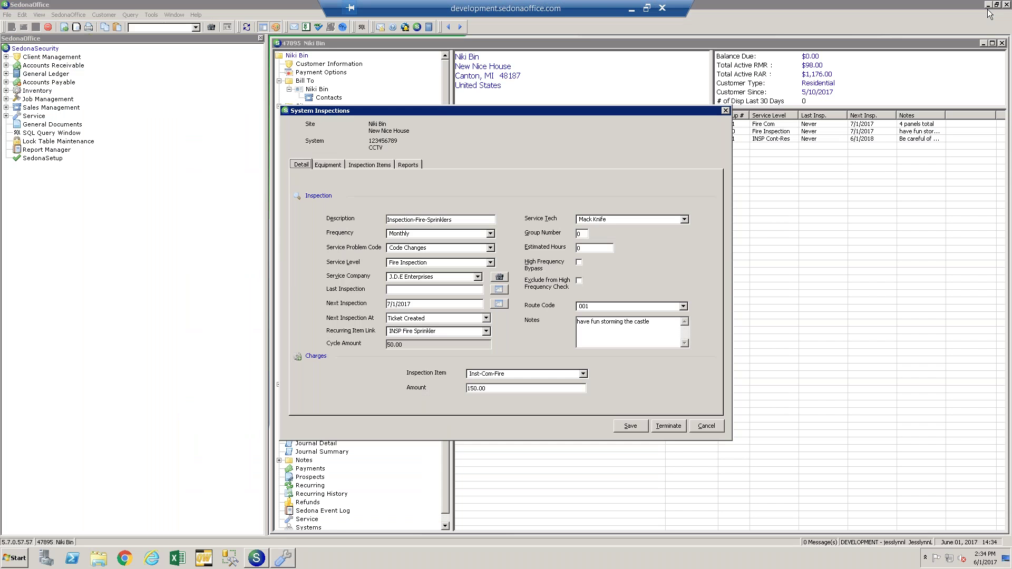
pyautogui.click(726, 110)
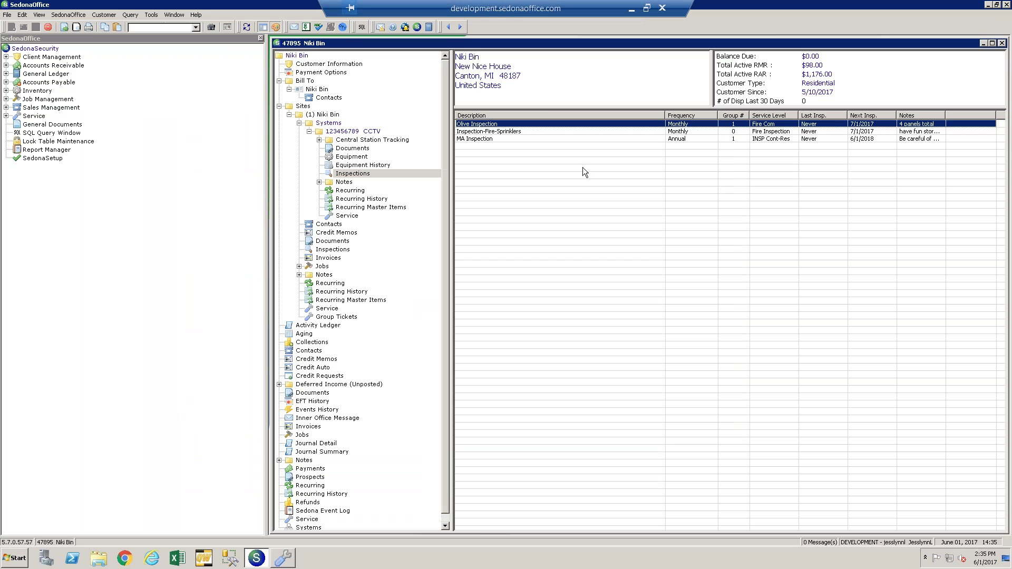
pyautogui.click(195, 28)
pyautogui.click(199, 56)
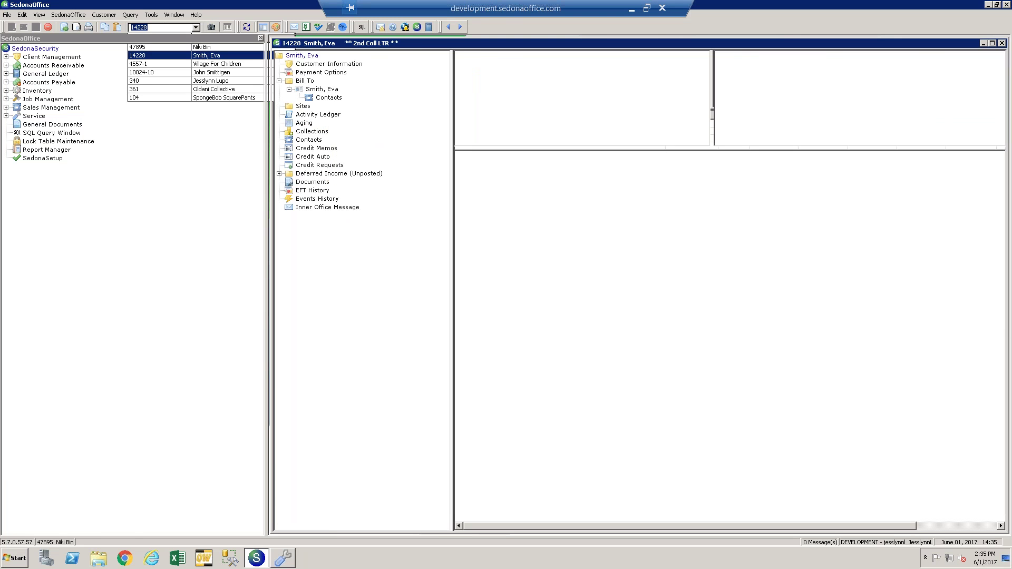
pyautogui.doubleClick(388, 43)
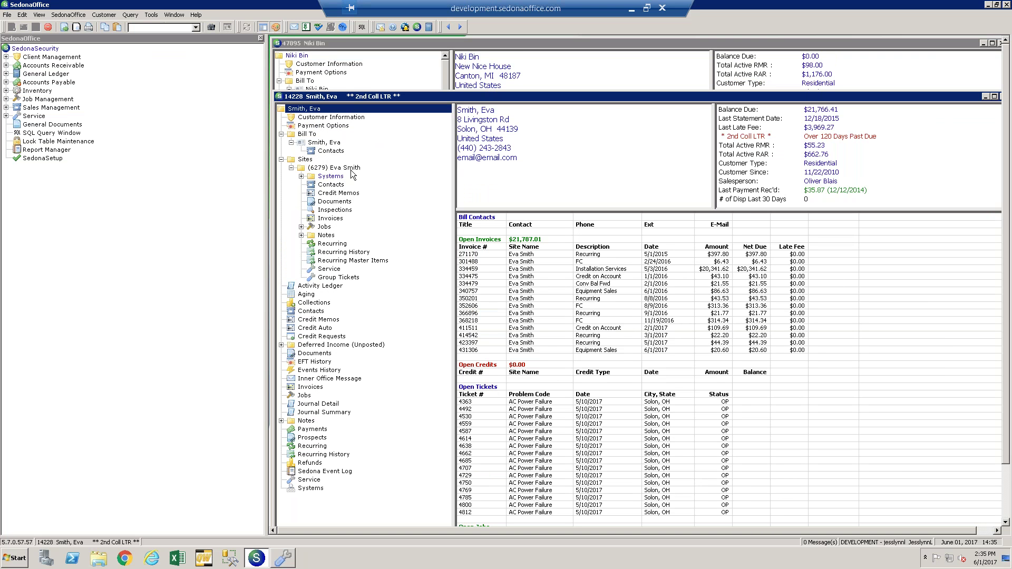
# Start copying a site from another customer into this record, entering the inspection customer's number as the source.
pyautogui.click(305, 159)
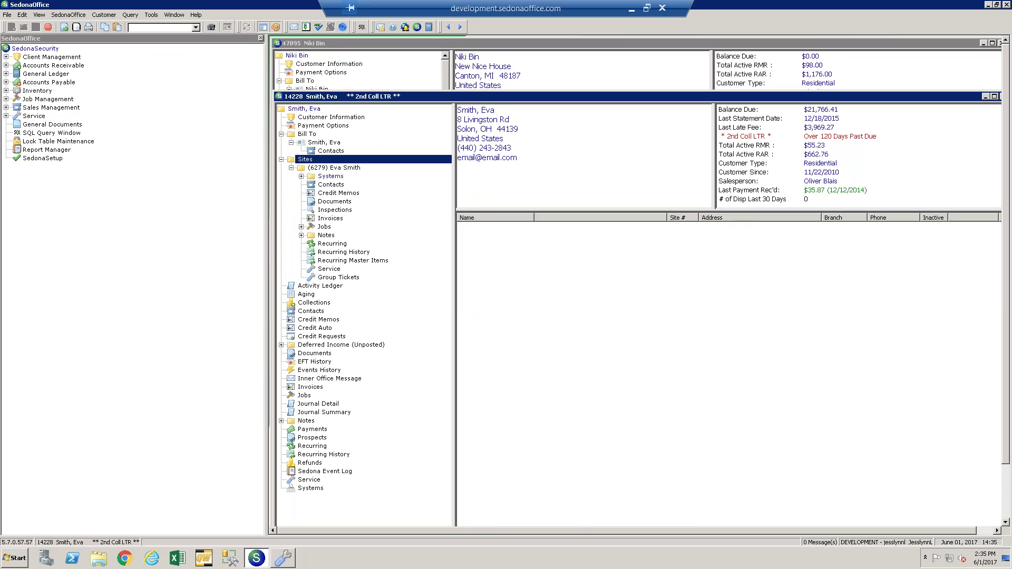
pyautogui.rightClick(305, 160)
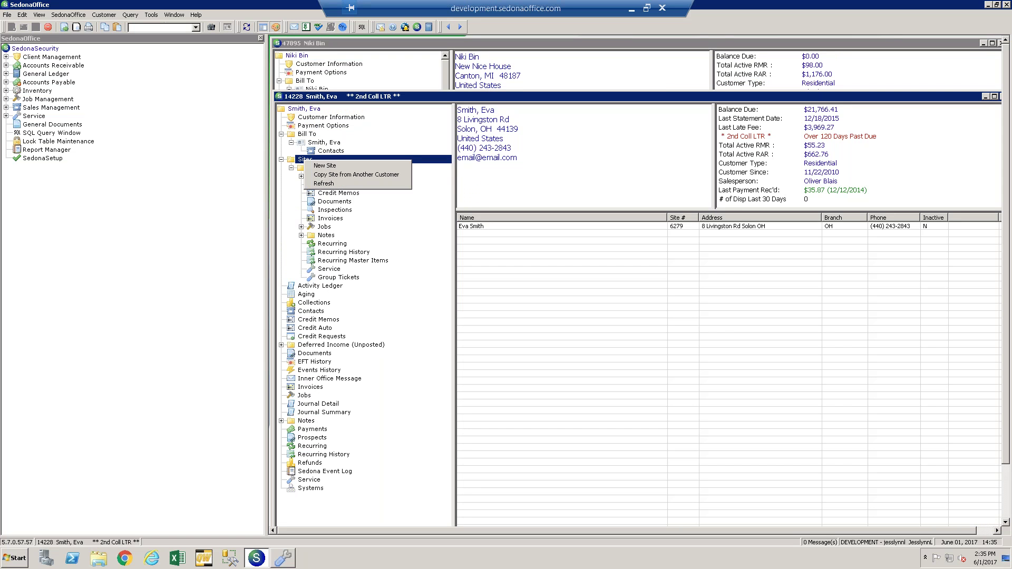
pyautogui.click(348, 174)
pyautogui.moveTo(422, 56); pyautogui.dragTo(491, 108)
pyautogui.click(457, 207)
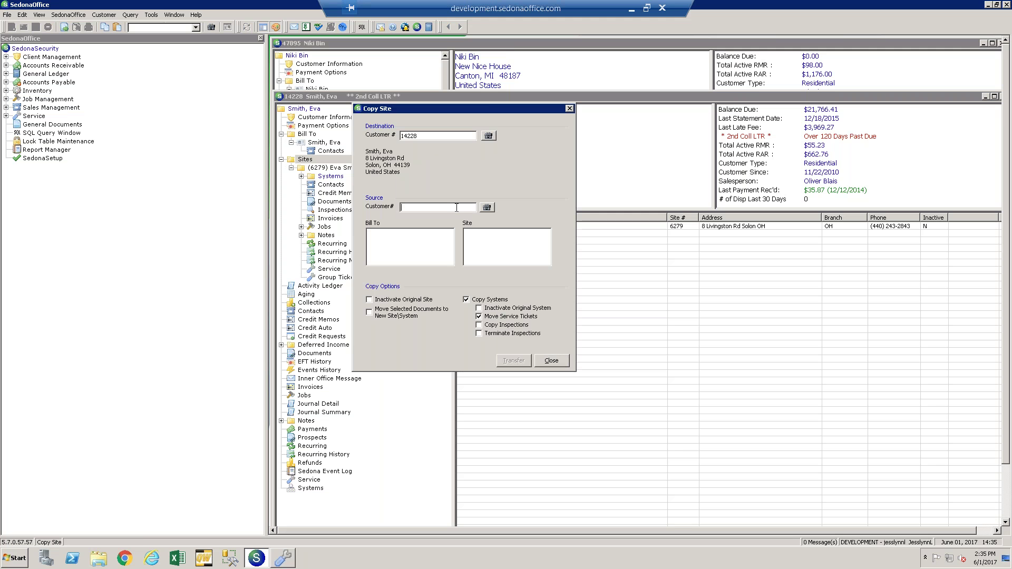
pyautogui.write('47895')
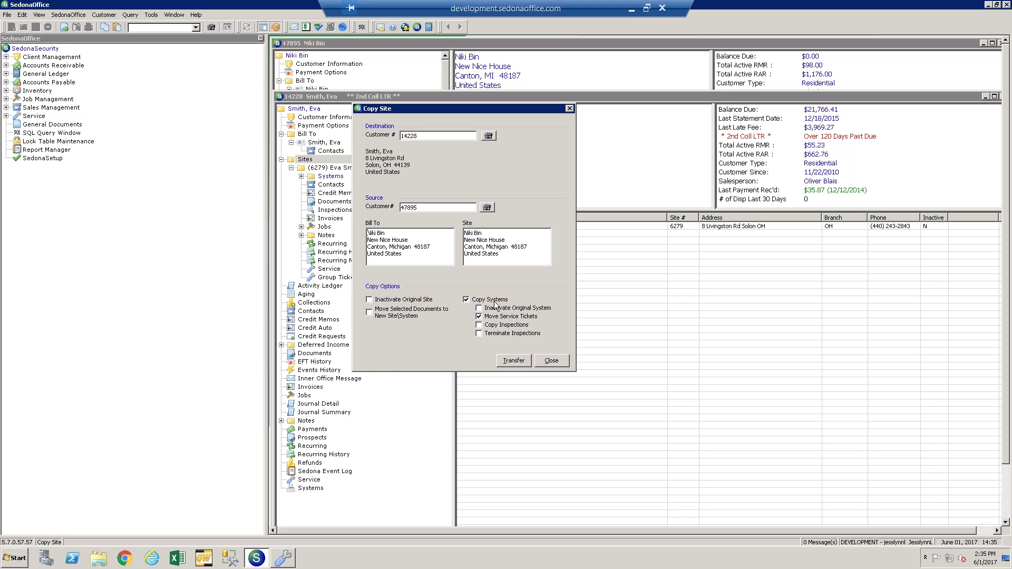
# Enable Copy Inspections and Terminate Inspections for the site copy, close it without transferring, and close the second customer's record.
pyautogui.click(479, 325)
pyautogui.click(480, 333)
pyautogui.click(570, 109)
pyautogui.click(965, 100)
# Terminate the MA Inspection on the customer's CCTV system, confirm it, and check its entry in the inspections list.
pyautogui.click(516, 139)
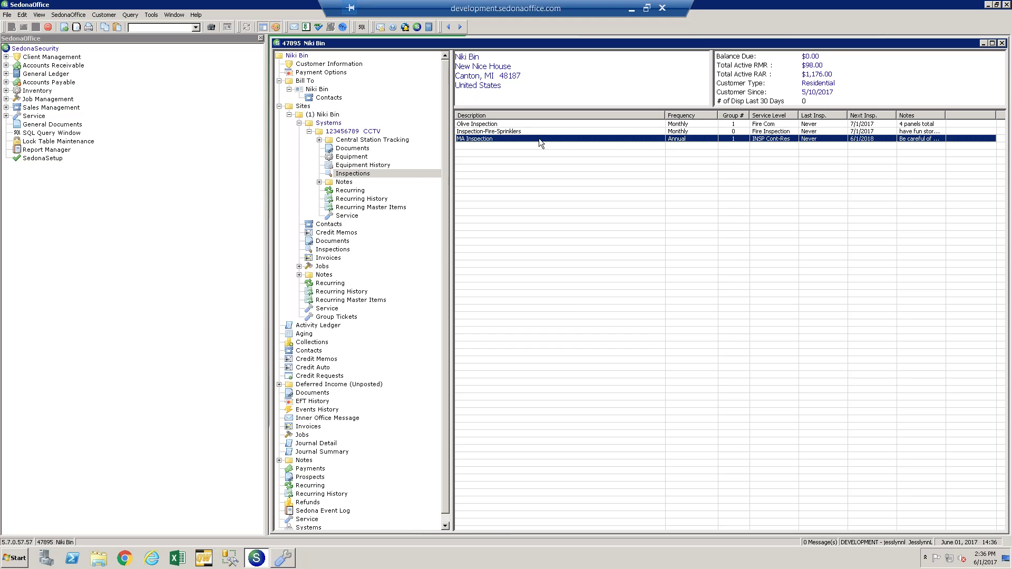
pyautogui.doubleClick(539, 138)
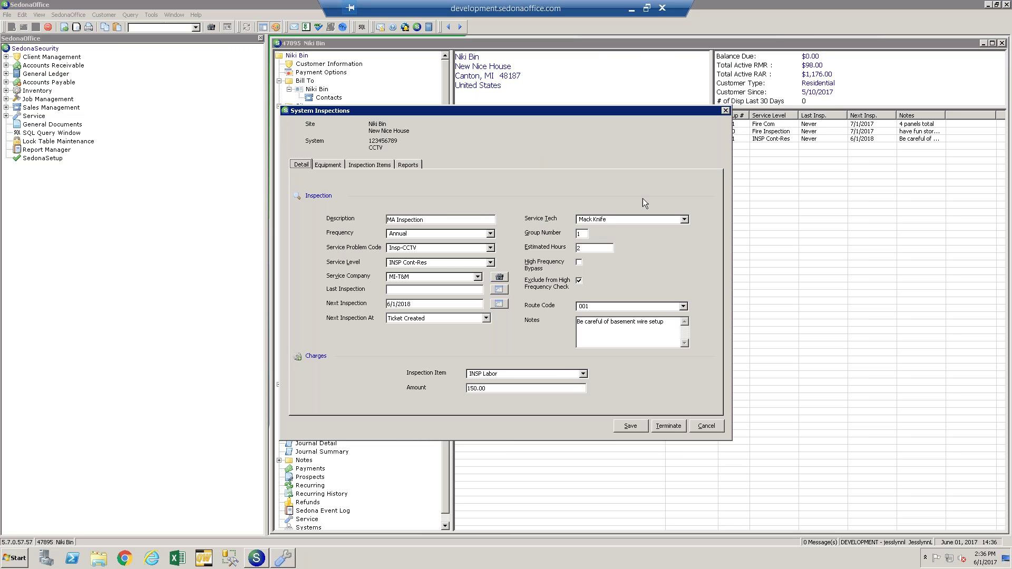
pyautogui.click(678, 427)
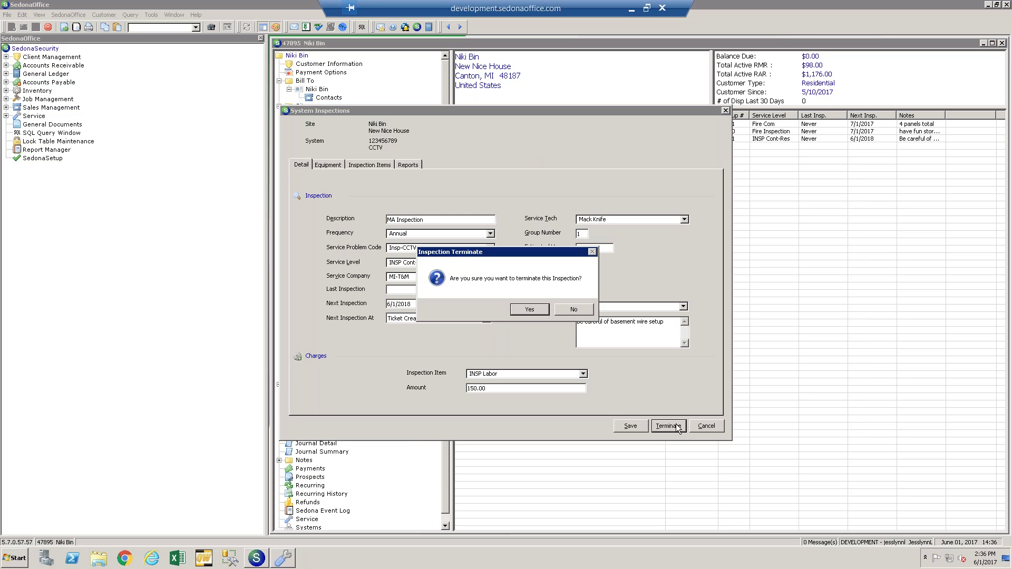
pyautogui.click(529, 310)
pyautogui.click(558, 138)
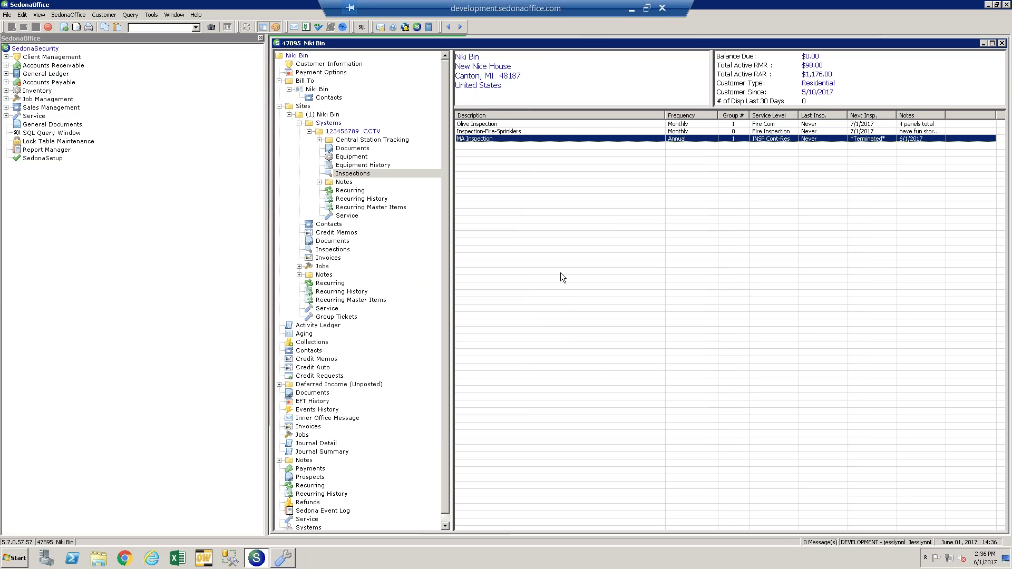
pyautogui.click(593, 131)
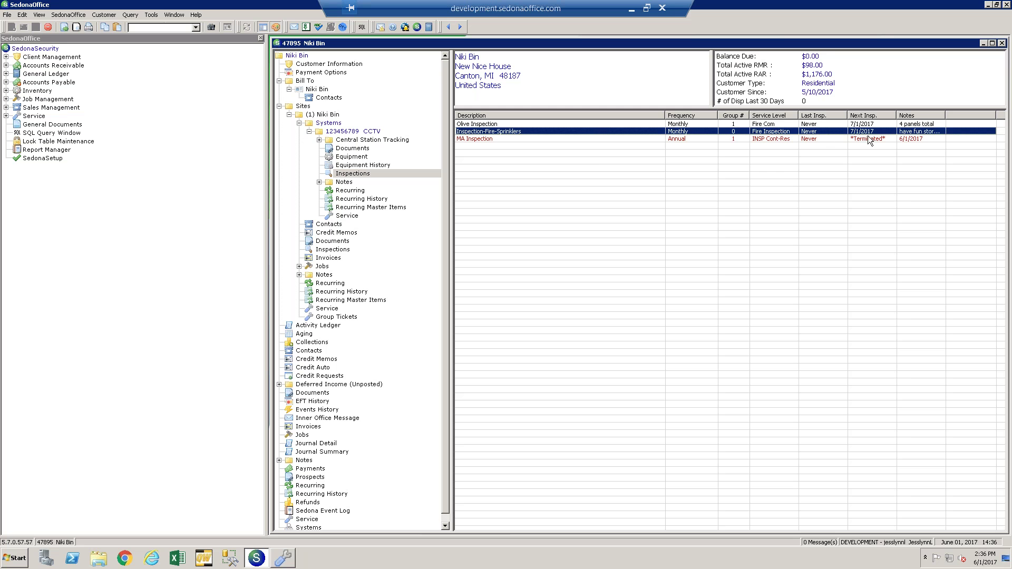
# Open the Olive Inspection from the inspections list, review its Next Inspection At options while keeping Ticket Created, and close it.
pyautogui.click(716, 138)
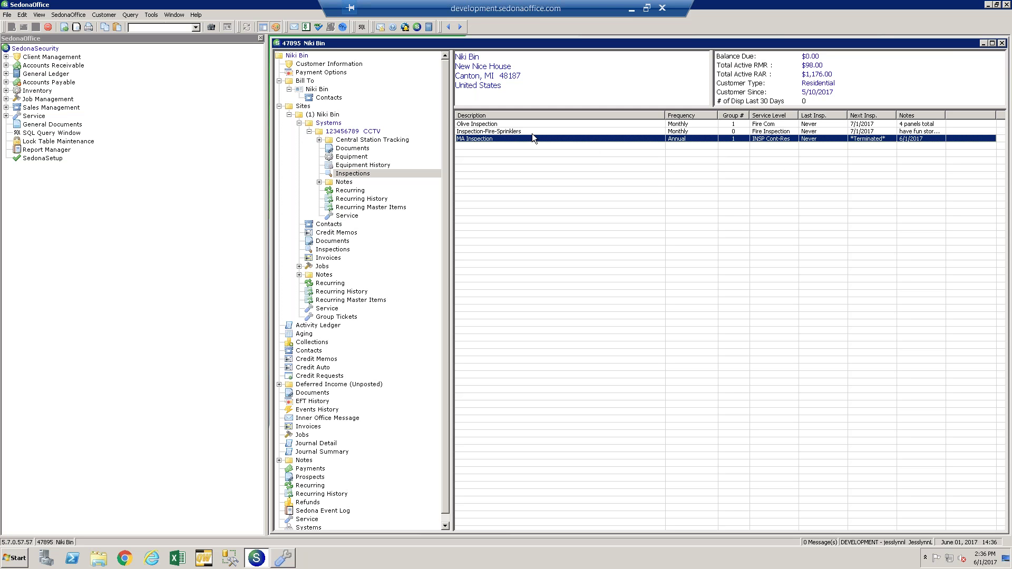
pyautogui.click(542, 124)
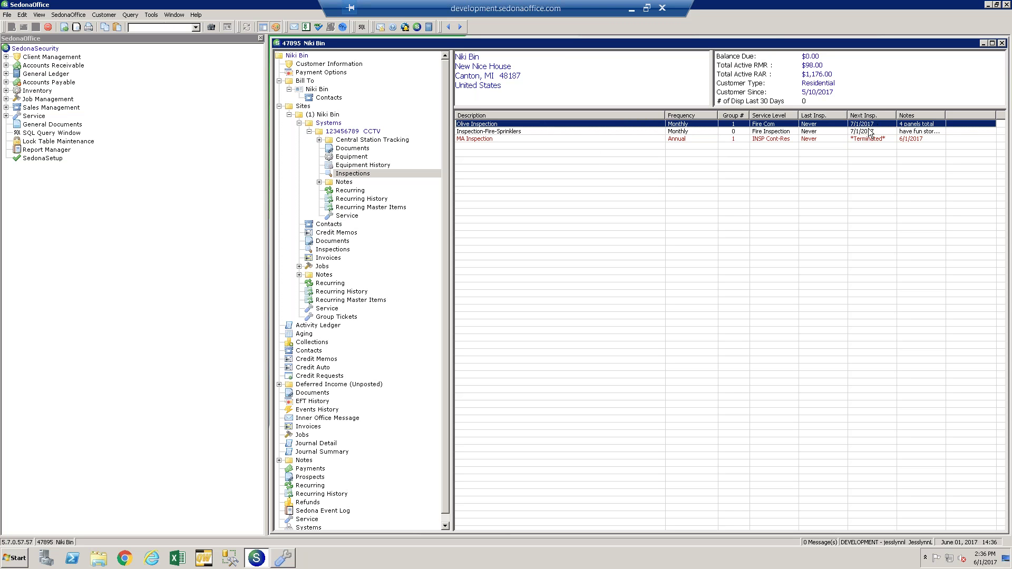
pyautogui.doubleClick(539, 123)
pyautogui.click(485, 318)
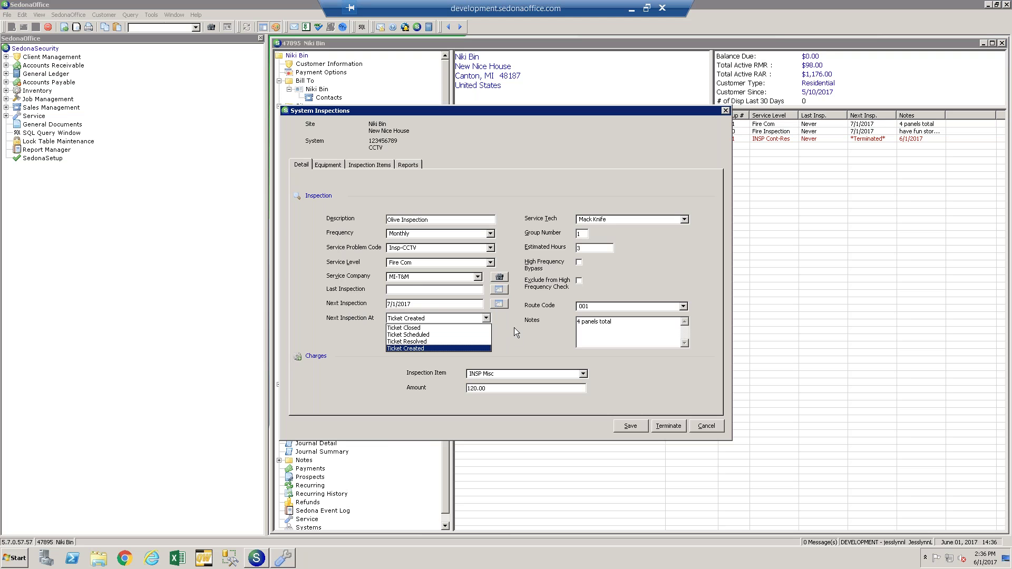
pyautogui.click(486, 346)
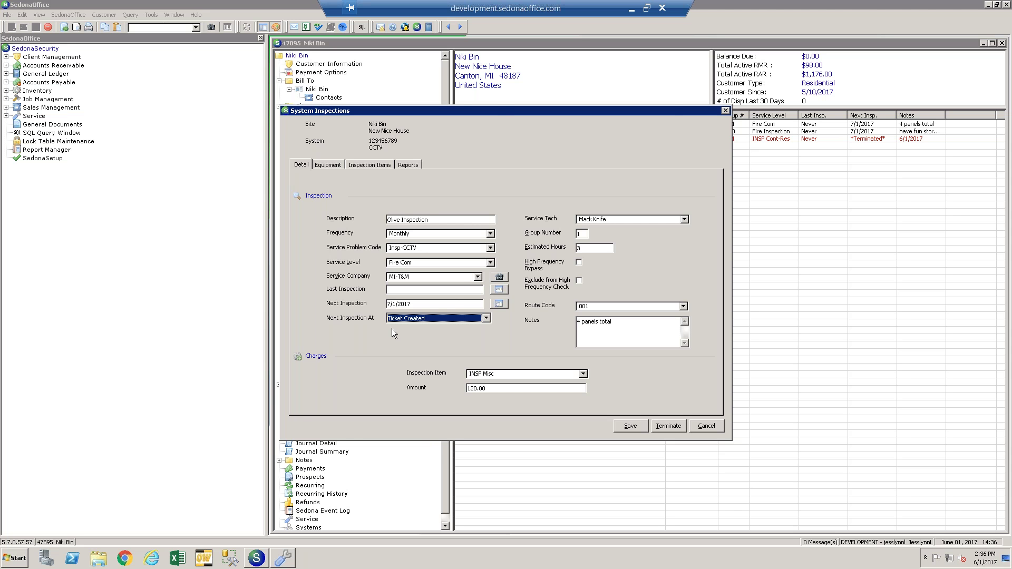
pyautogui.click(727, 110)
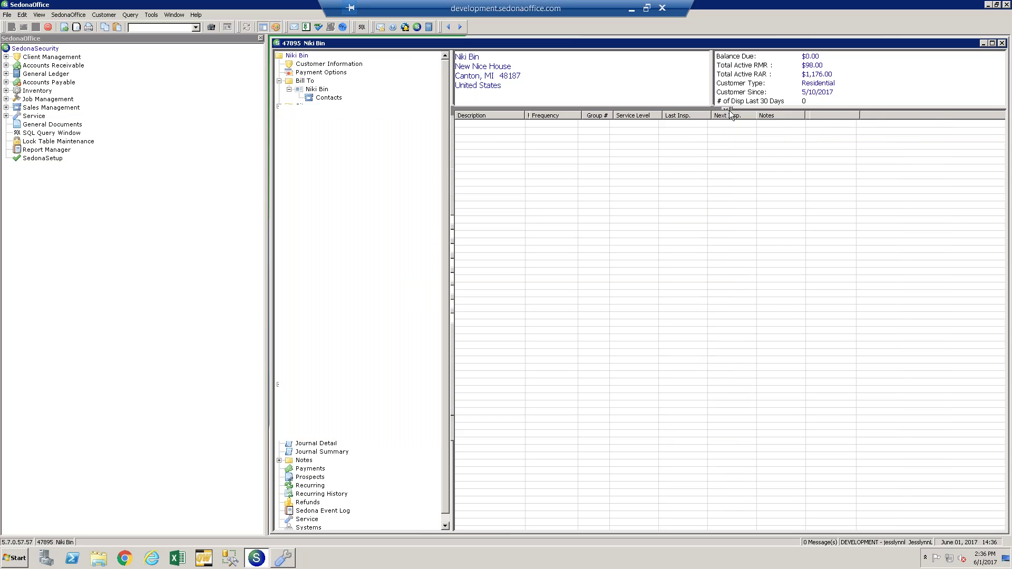
# Switch to the Webinar Inspections presentation in PowerPoint and return to the remote desktop session.
pyautogui.click(632, 9)
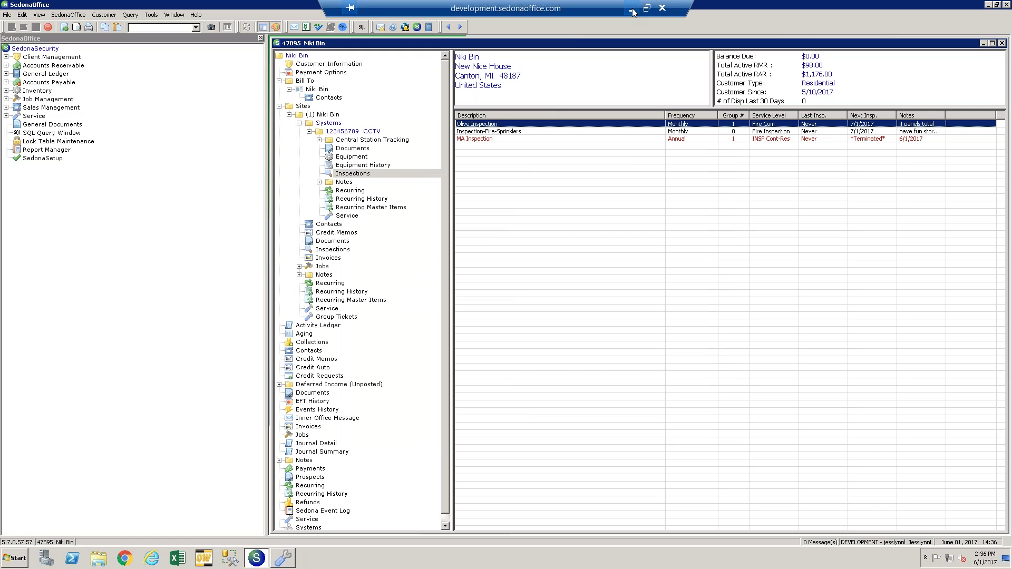
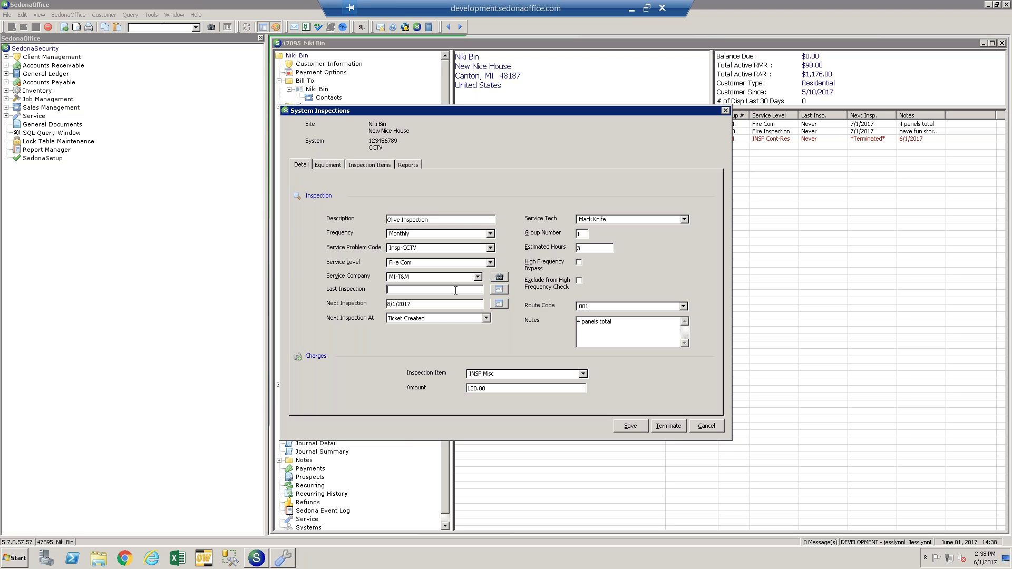
pyautogui.click(631, 9)
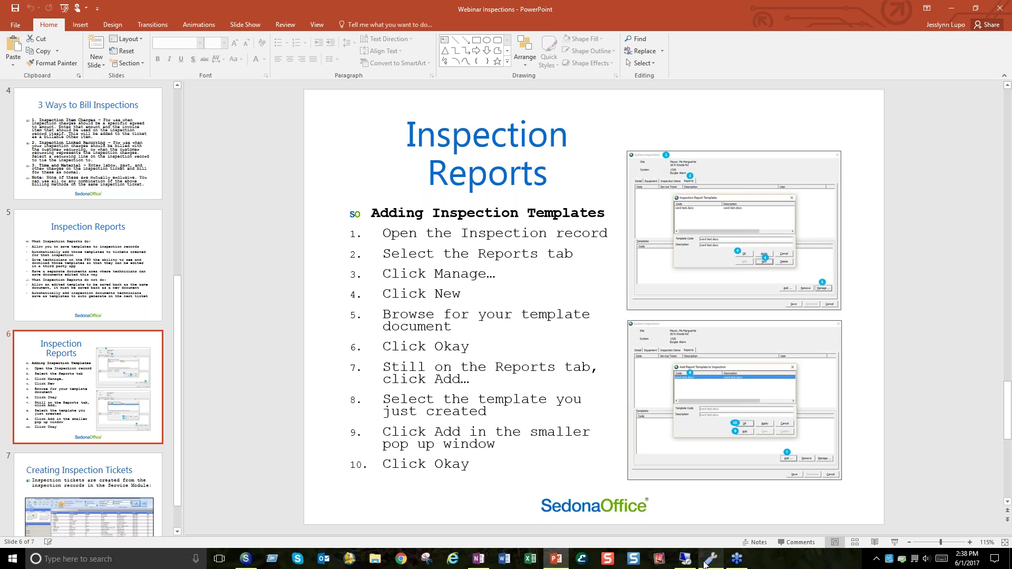
pyautogui.click(685, 560)
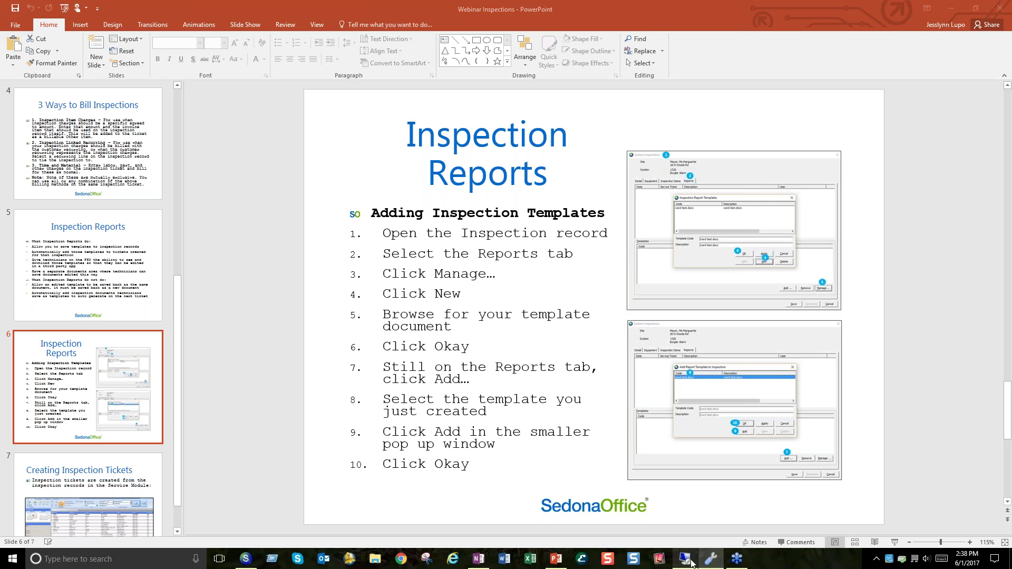
# Switch to SedonaSchedule and retrieve the inspections due as of 6/1/2017 in Inspection Creation, with the system type filter cleared.
pyautogui.click(285, 557)
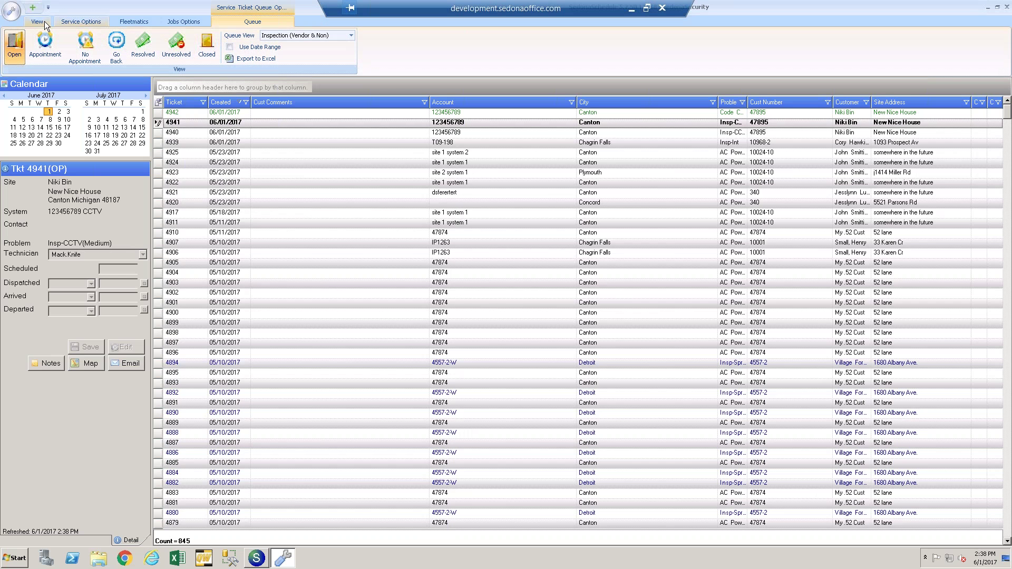
pyautogui.click(45, 21)
pyautogui.click(225, 44)
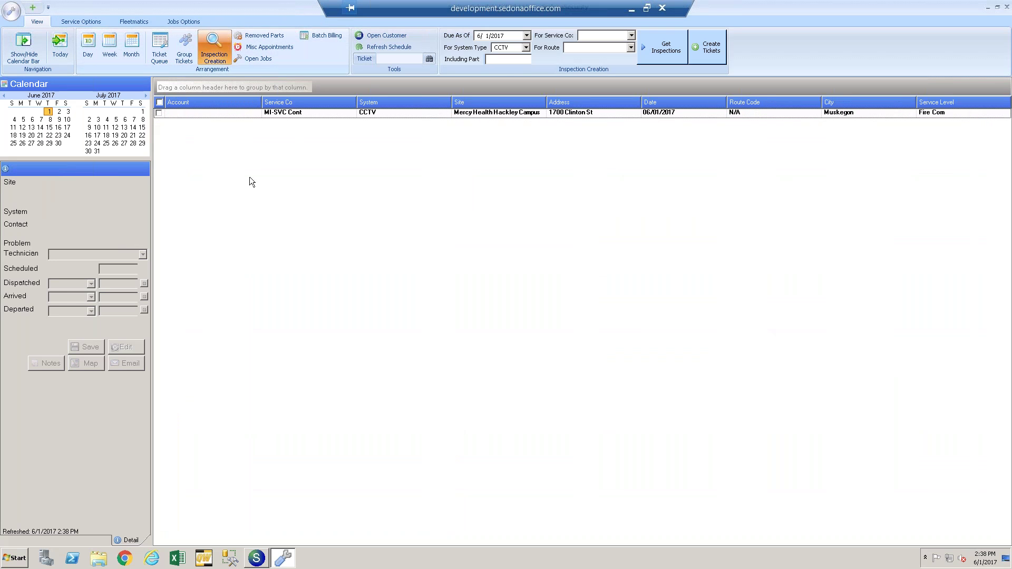
pyautogui.click(525, 47)
pyautogui.press('Delete')
pyautogui.click(655, 48)
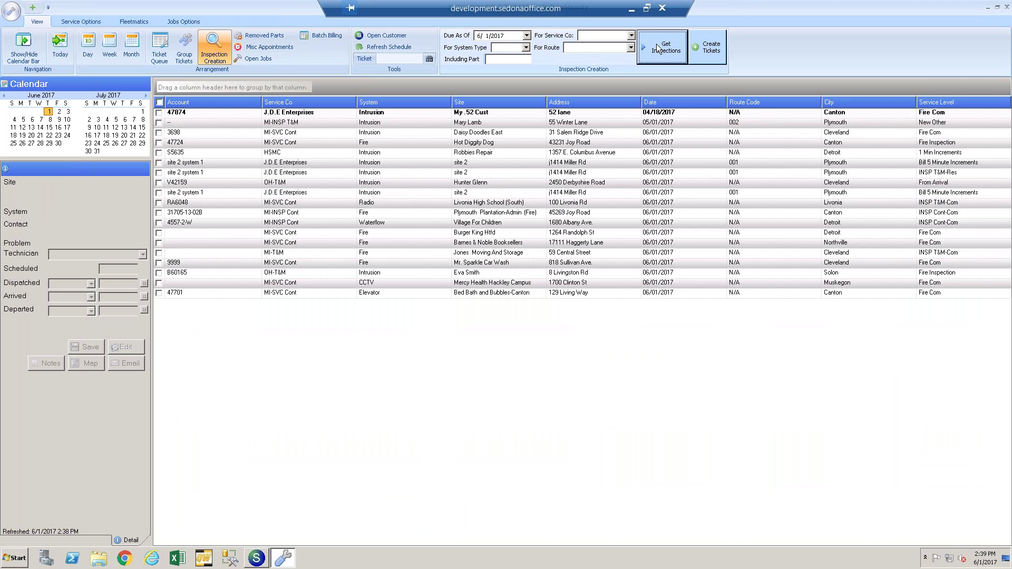
# Create inspection tickets for all the inspections in the Inspection Creation list.
pyautogui.click(159, 103)
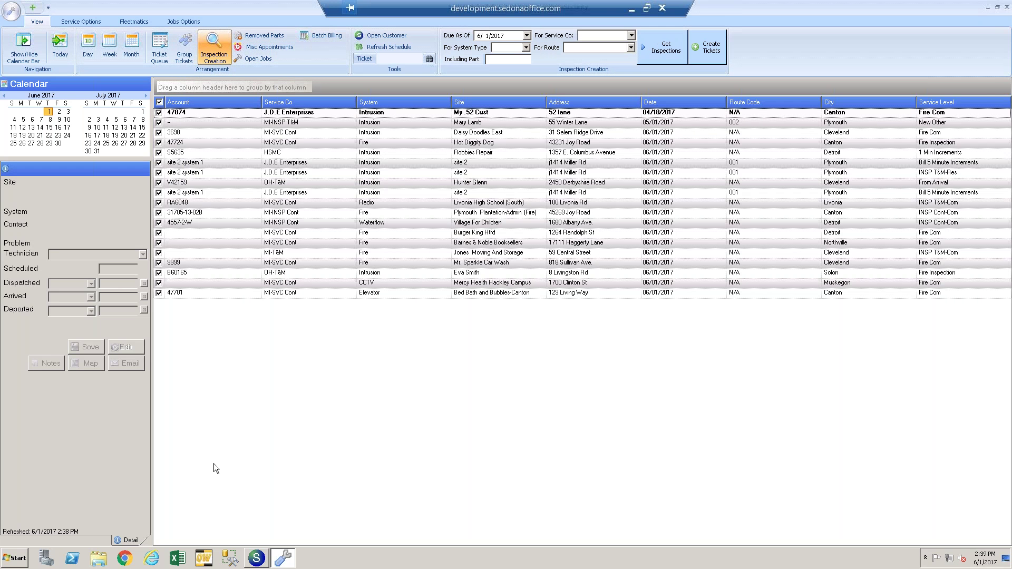
pyautogui.click(709, 48)
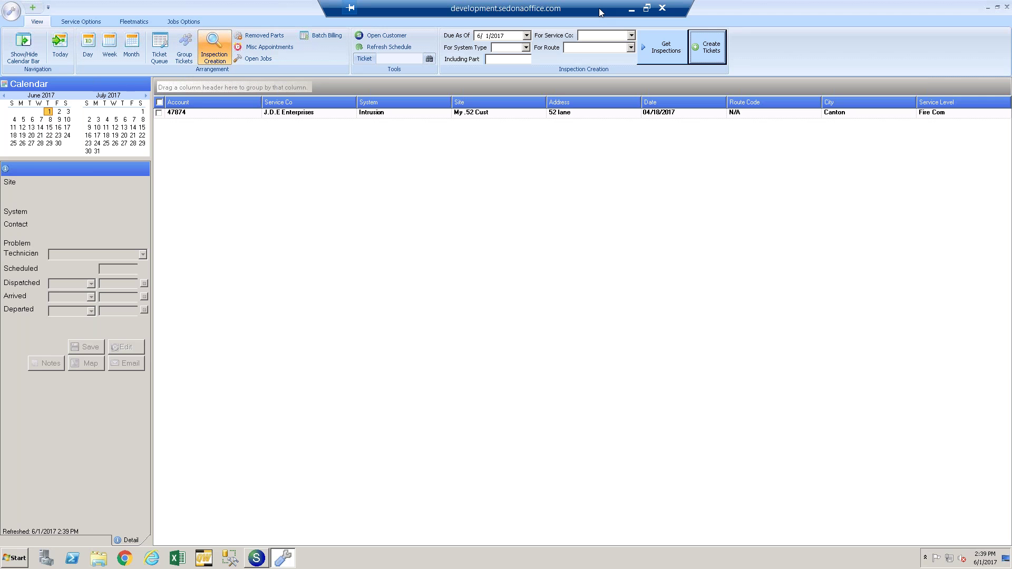
pyautogui.click(633, 11)
pyautogui.click(685, 558)
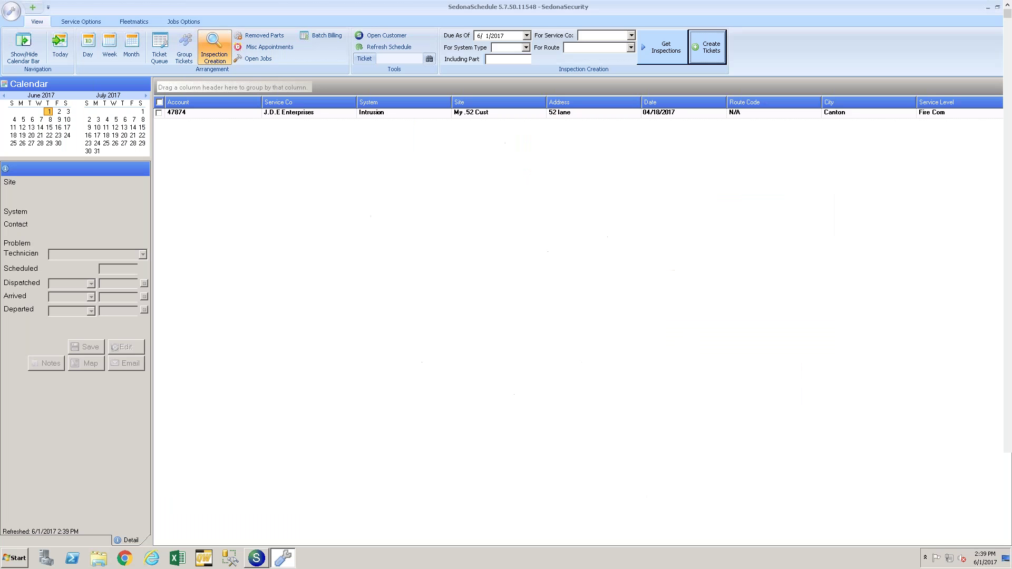
# Return to SedonaOffice, review the Olive Inspection's next inspection date and Next Inspection At options, and close the inspection.
pyautogui.click(987, 7)
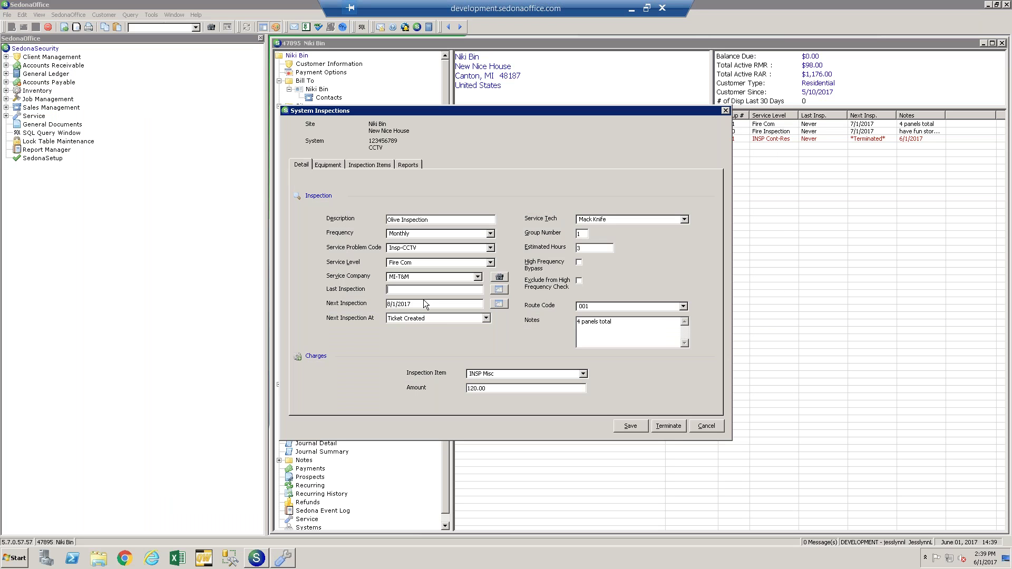
pyautogui.click(429, 318)
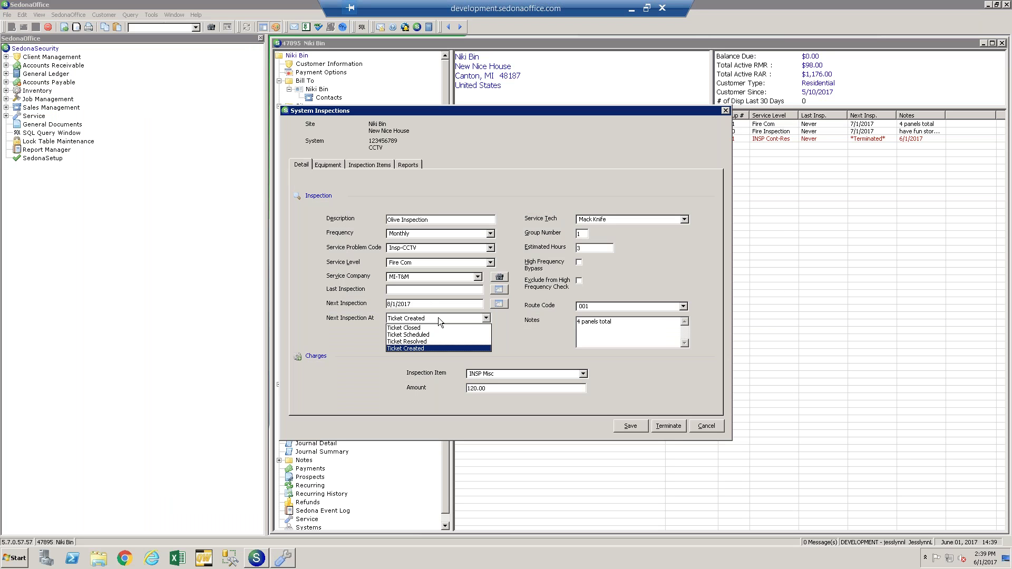
pyautogui.click(423, 303)
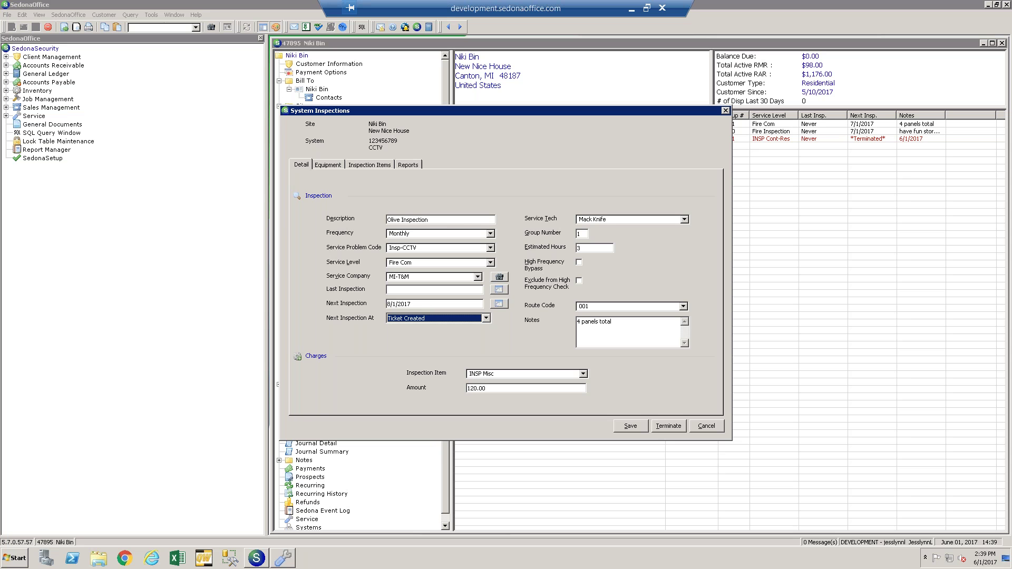
pyautogui.click(411, 305)
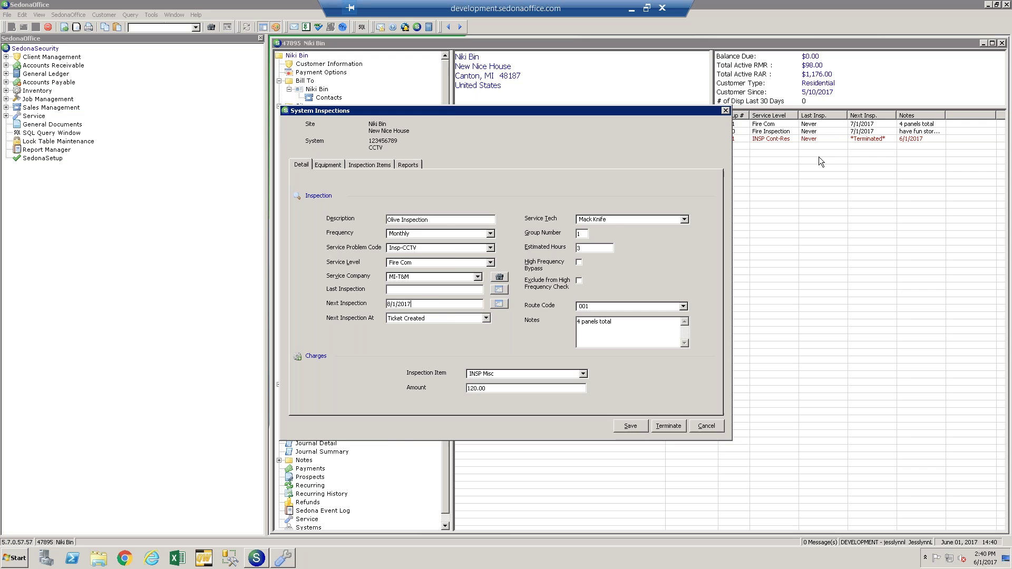
pyautogui.click(725, 111)
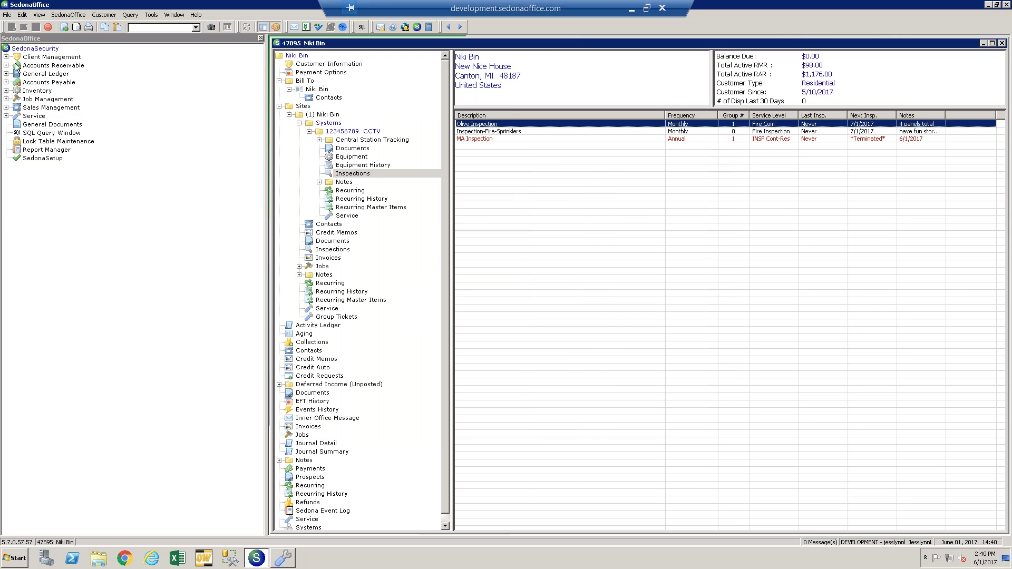
# Start a new cycle invoicing batch from Accounts Receivable, compare the inspection-linked and non-inspection-linked RMR options, and close without saving.
pyautogui.click(7, 65)
pyautogui.click(56, 83)
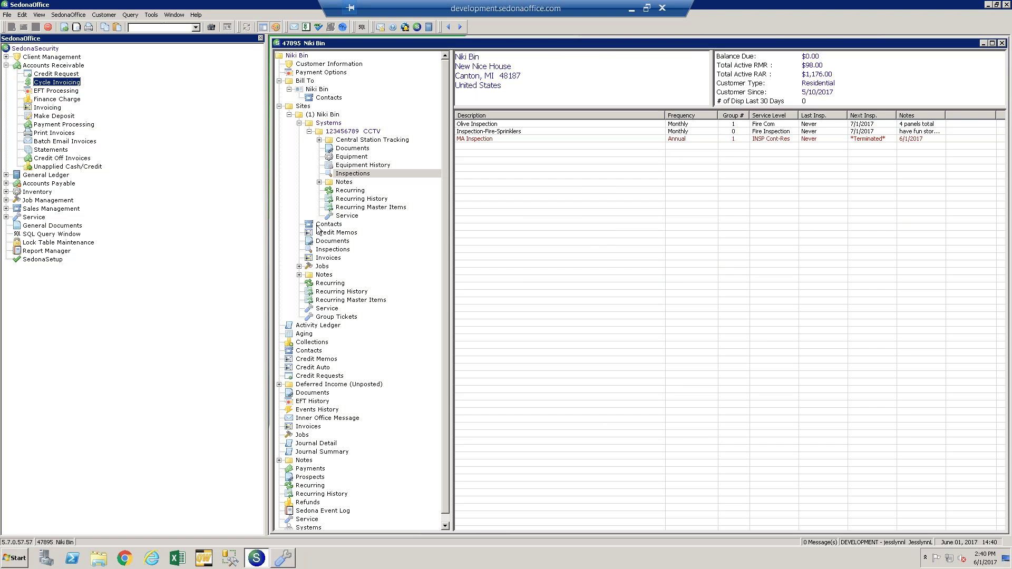
pyautogui.click(573, 432)
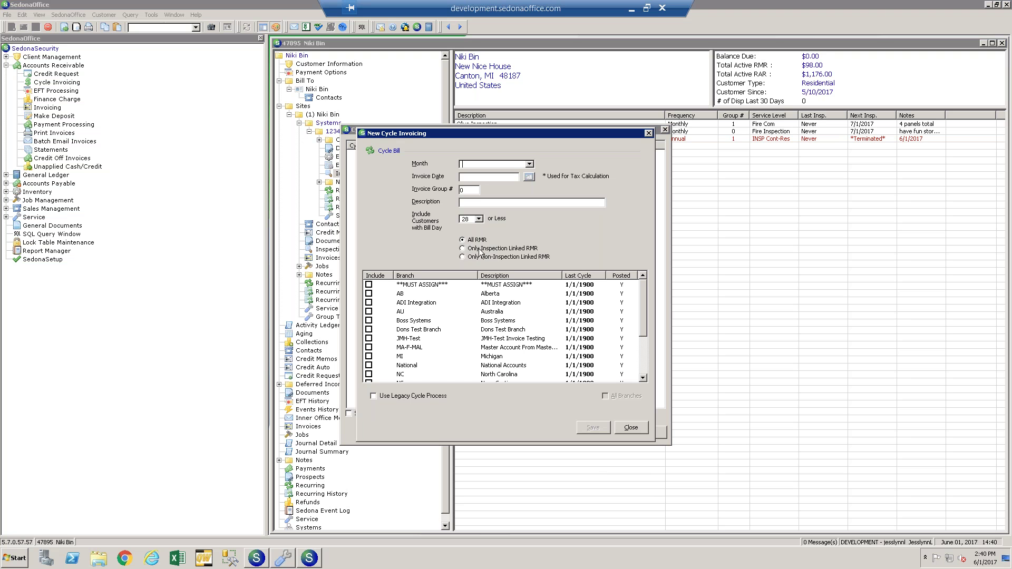
pyautogui.click(471, 248)
pyautogui.click(463, 256)
pyautogui.click(462, 248)
pyautogui.click(463, 256)
pyautogui.click(649, 133)
pyautogui.click(665, 129)
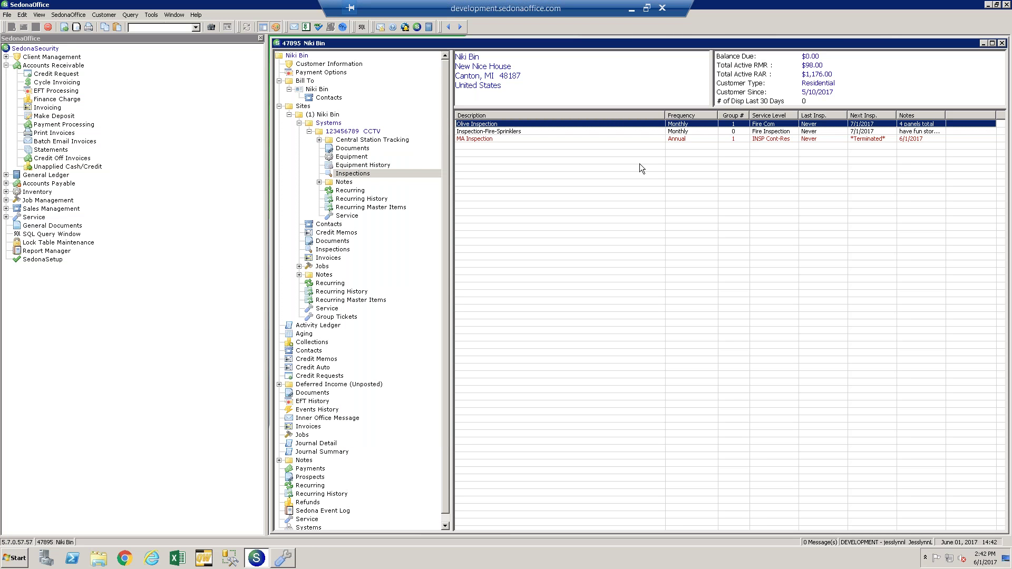
# Review the Inspection-Fire-Sprinklers inspection's recurring item link and inspection charge, and close the inspection.
pyautogui.doubleClick(565, 130)
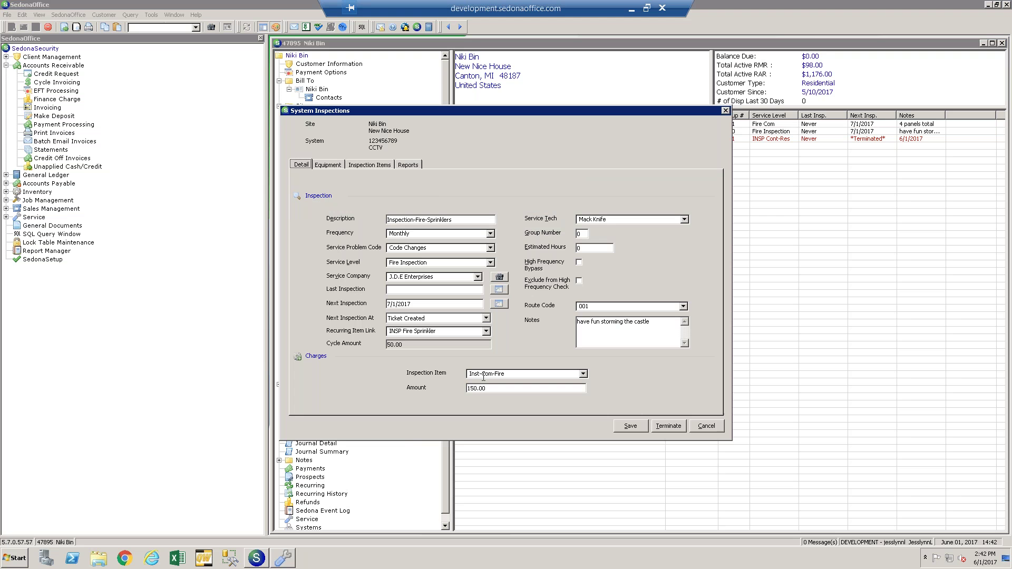
pyautogui.click(725, 110)
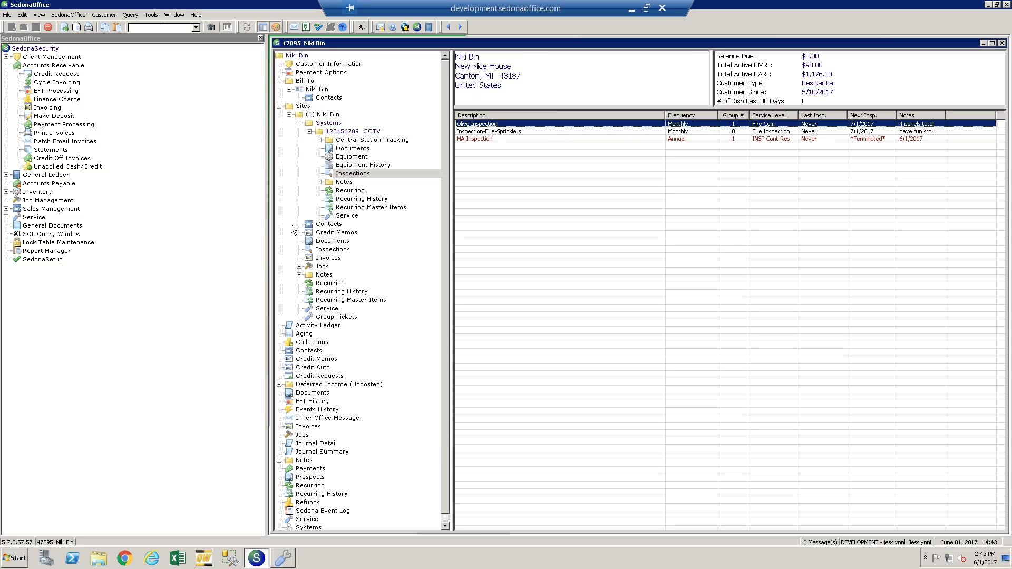
# Open the INSP Cont-Com service level for editing in SedonaSetup's Service Levels.
pyautogui.click(49, 261)
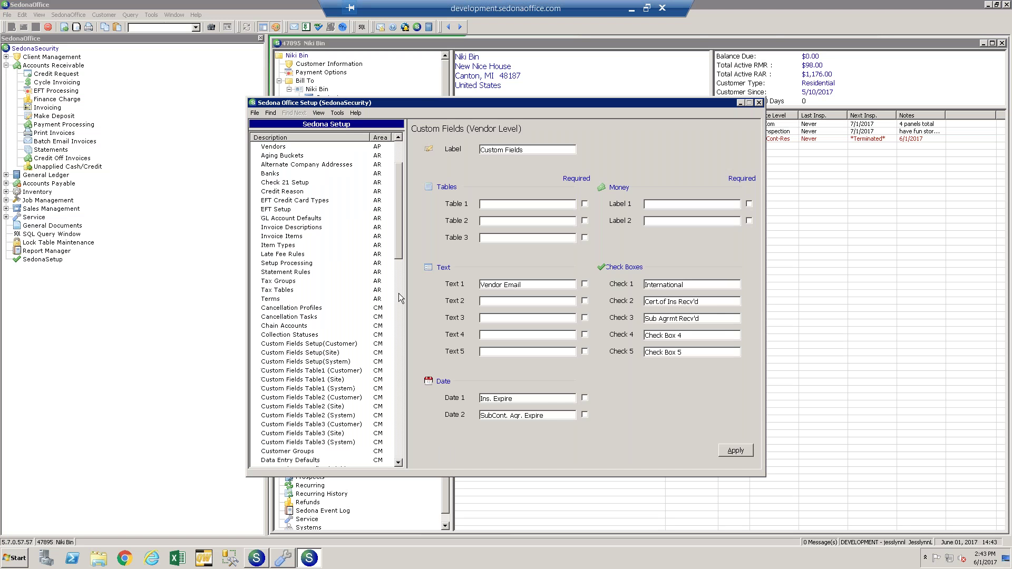
pyautogui.moveTo(398, 293); pyautogui.dragTo(406, 444)
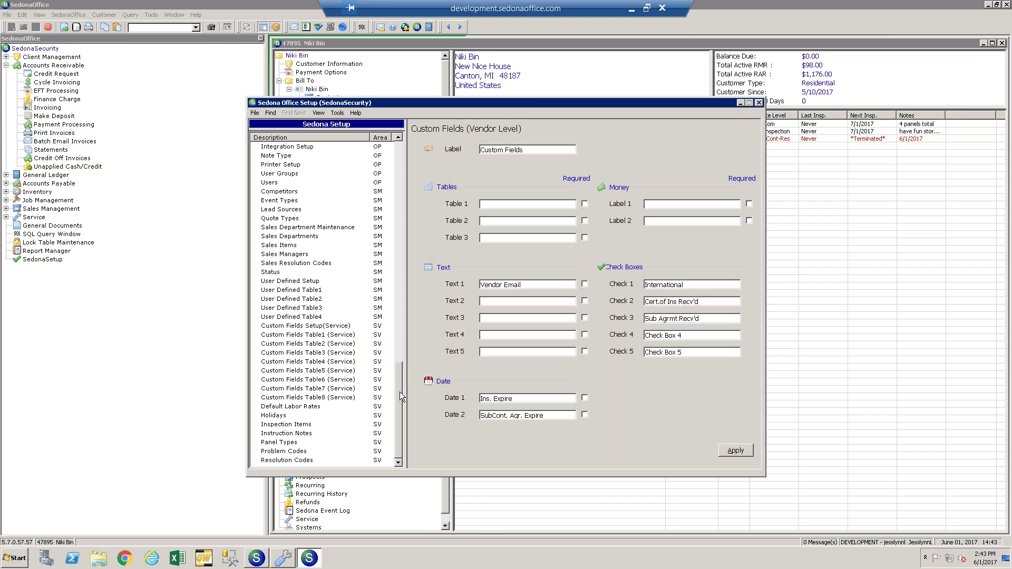
pyautogui.moveTo(400, 391); pyautogui.dragTo(399, 441)
pyautogui.click(311, 424)
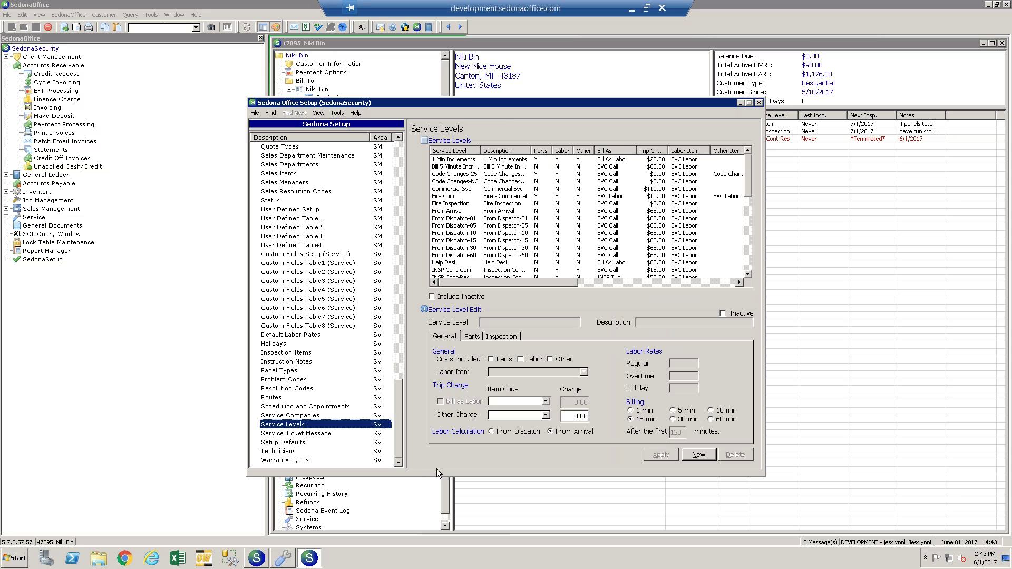
pyautogui.click(457, 270)
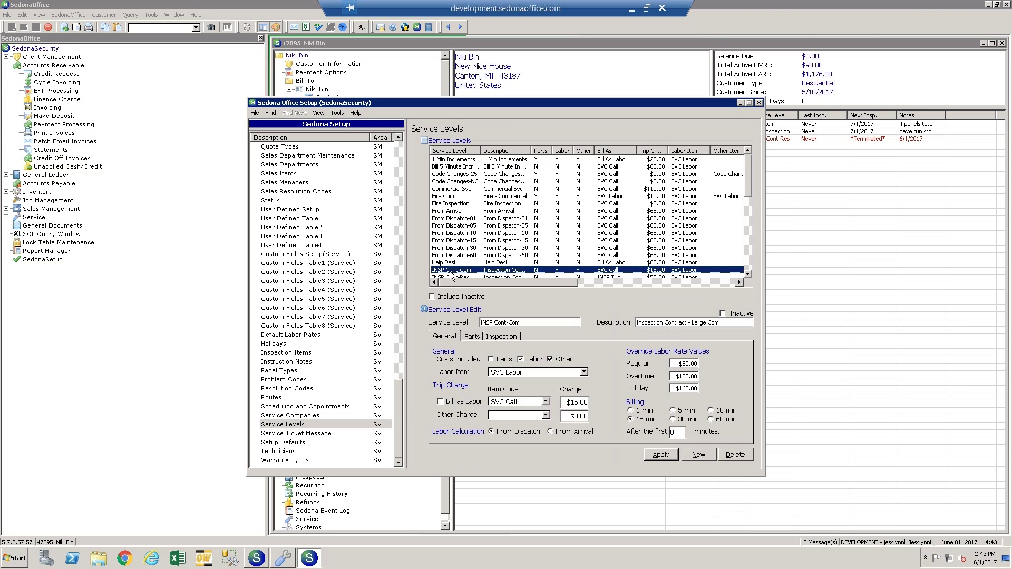
# Set the Other Charge item code of the INSP Cont-Com service level to INSP Trip.
pyautogui.click(546, 417)
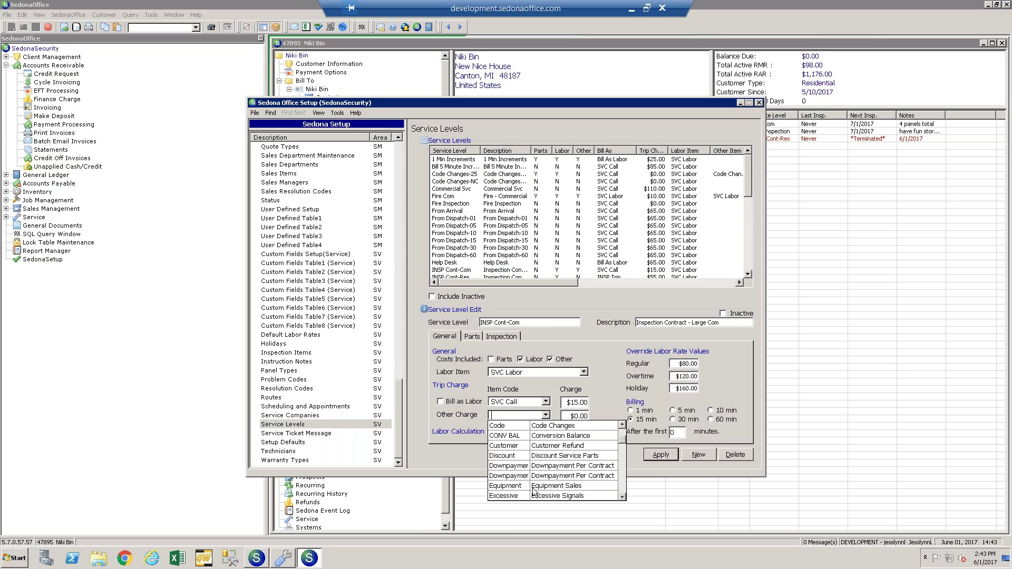
pyautogui.scroll(-3, 533, 491)
pyautogui.click(535, 482)
# Change the Trip Charge item code of the INSP Cont-Com service level to OH Sales Tax.
pyautogui.click(546, 403)
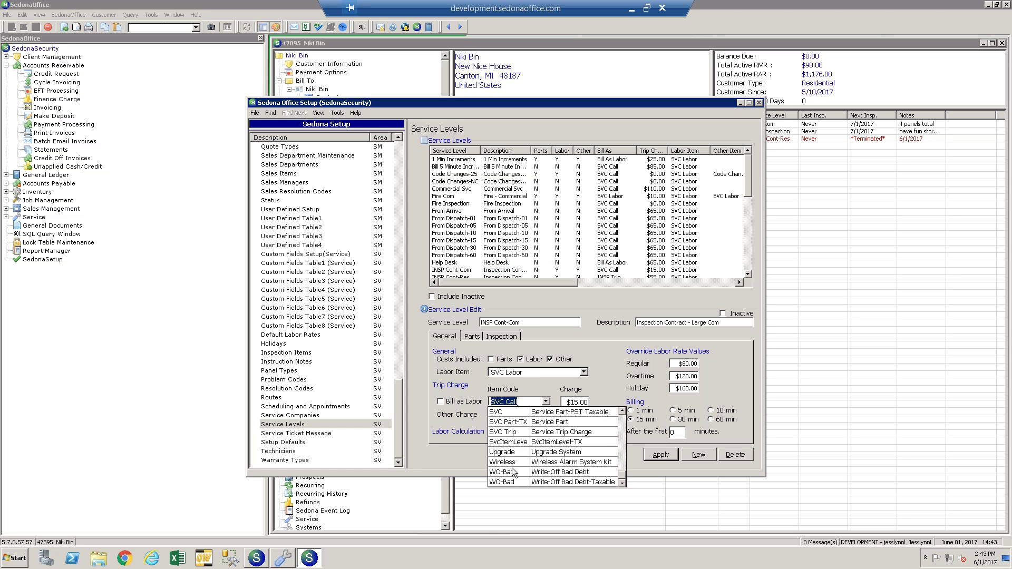
pyautogui.scroll(5, 527, 473)
pyautogui.scroll(4, 529, 473)
pyautogui.scroll(-3, 528, 473)
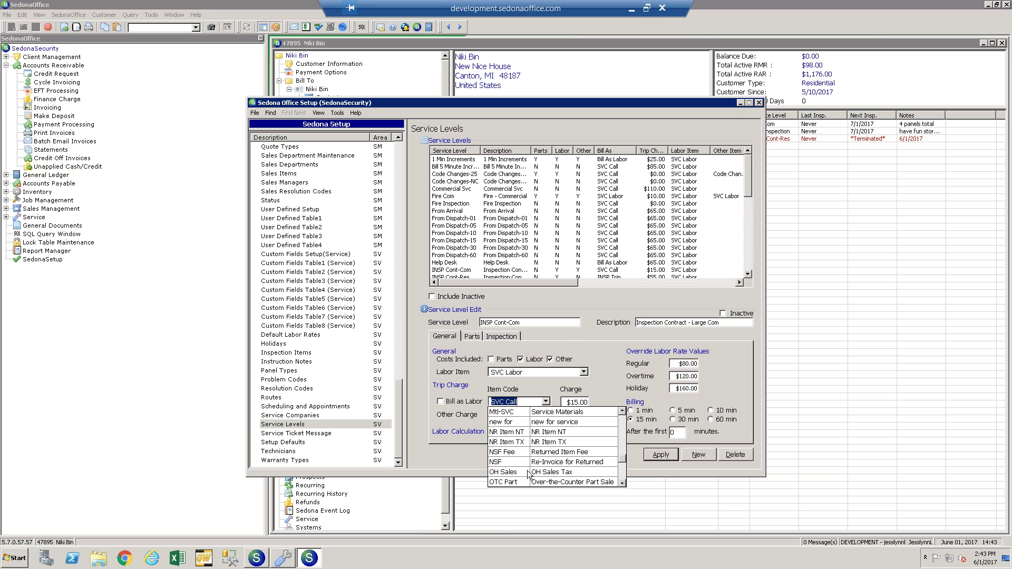
pyautogui.scroll(1, 574, 462)
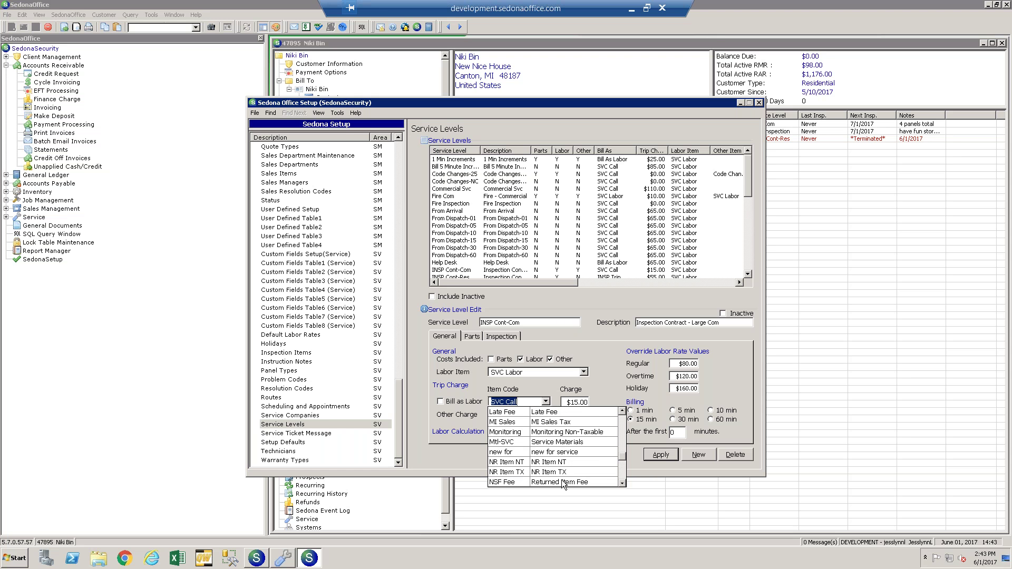
pyautogui.scroll(-1, 564, 485)
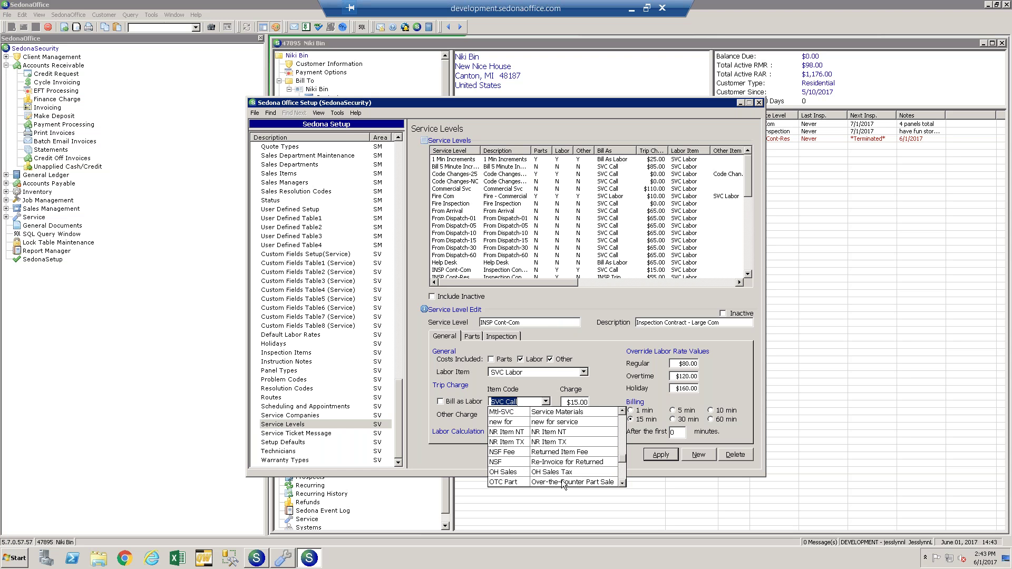
pyautogui.click(570, 472)
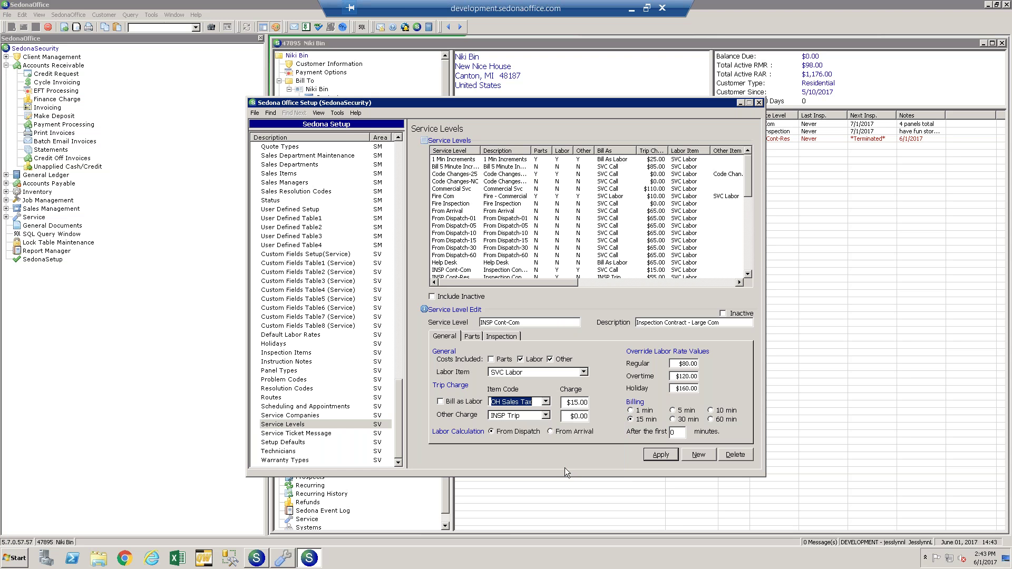
# Change the Trip Charge item code to Install Plan and the Other Charge amount to 30.00, and close Sedona Office Setup without applying.
pyautogui.click(545, 402)
pyautogui.scroll(3, 510, 435)
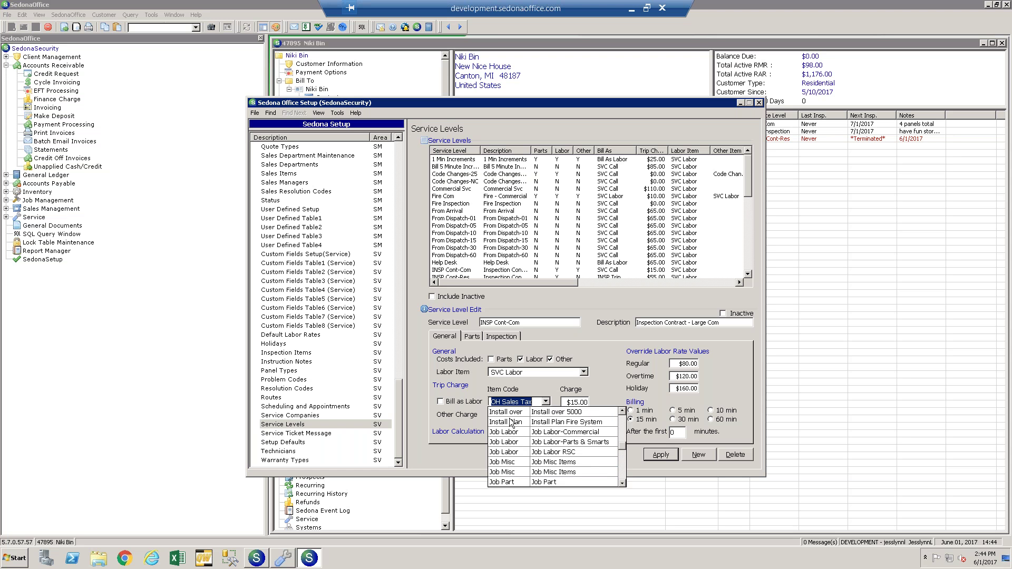
pyautogui.click(508, 421)
pyautogui.click(578, 415)
pyautogui.write('30.00')
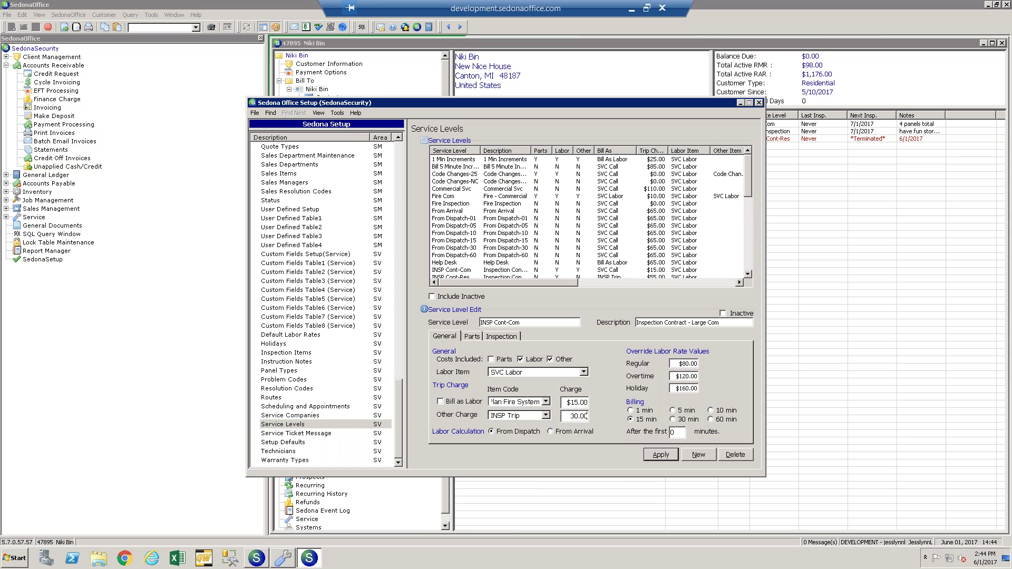
pyautogui.press('Tab')
pyautogui.click(759, 103)
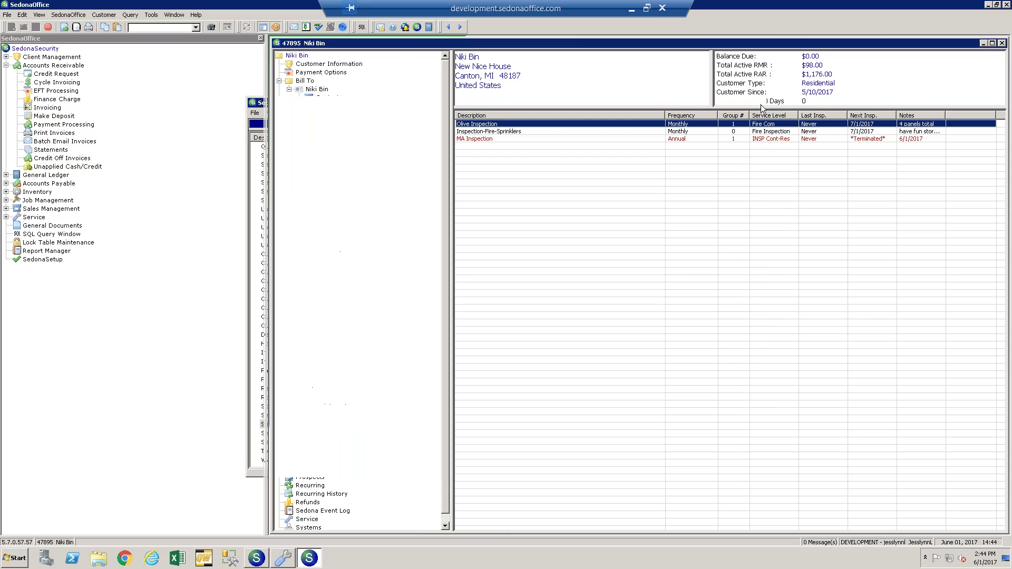
# Add part 5809, the wireless heat detector, to the CCTV system's equipment and save the record.
pyautogui.click(368, 157)
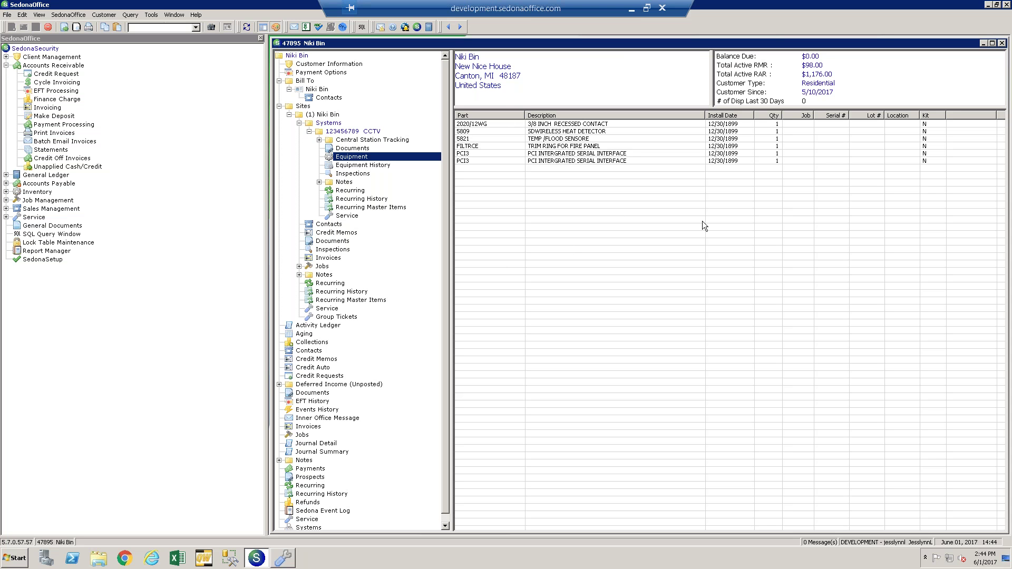
pyautogui.click(355, 175)
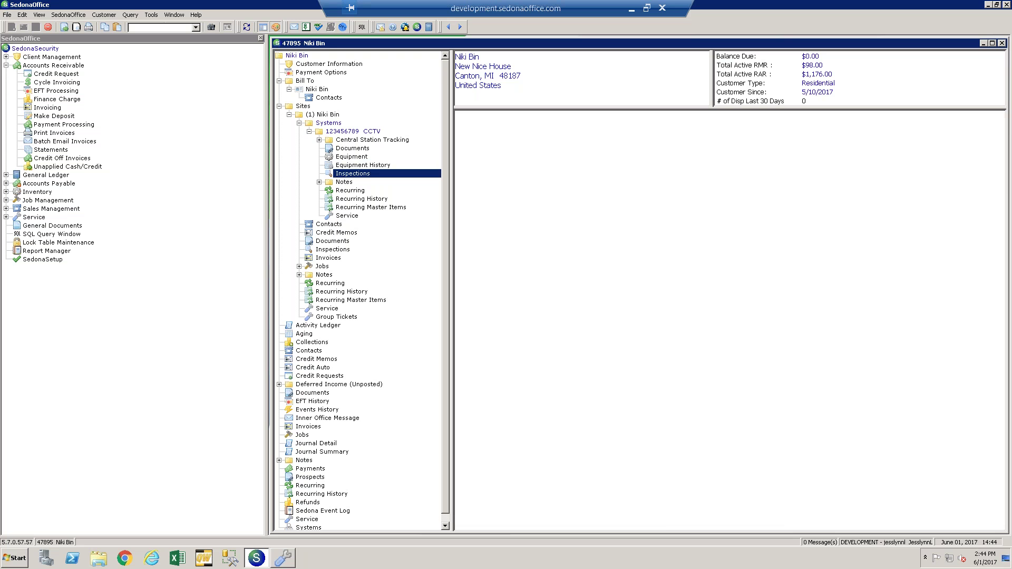
pyautogui.click(338, 155)
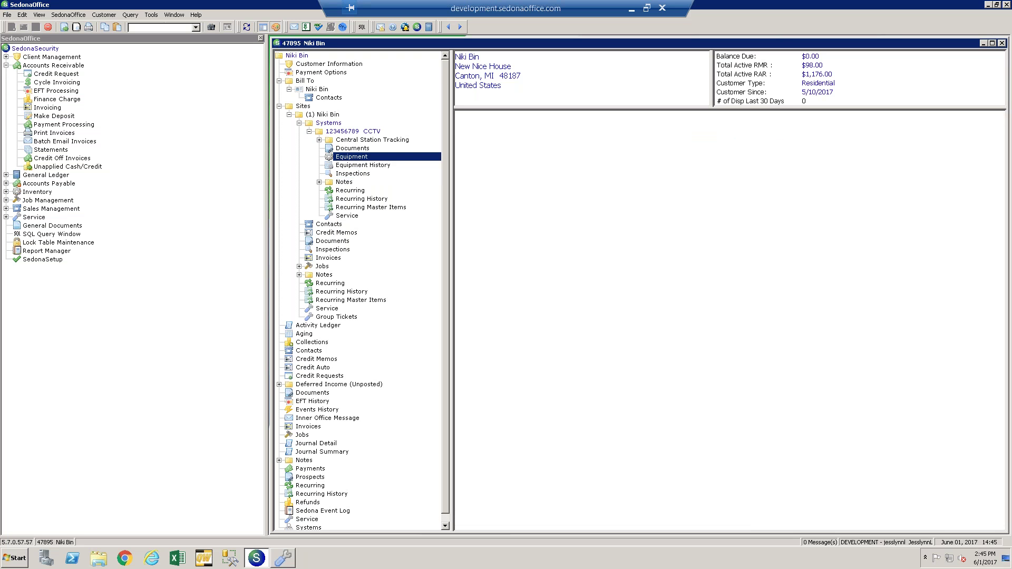
pyautogui.rightClick(404, 154)
pyautogui.click(447, 162)
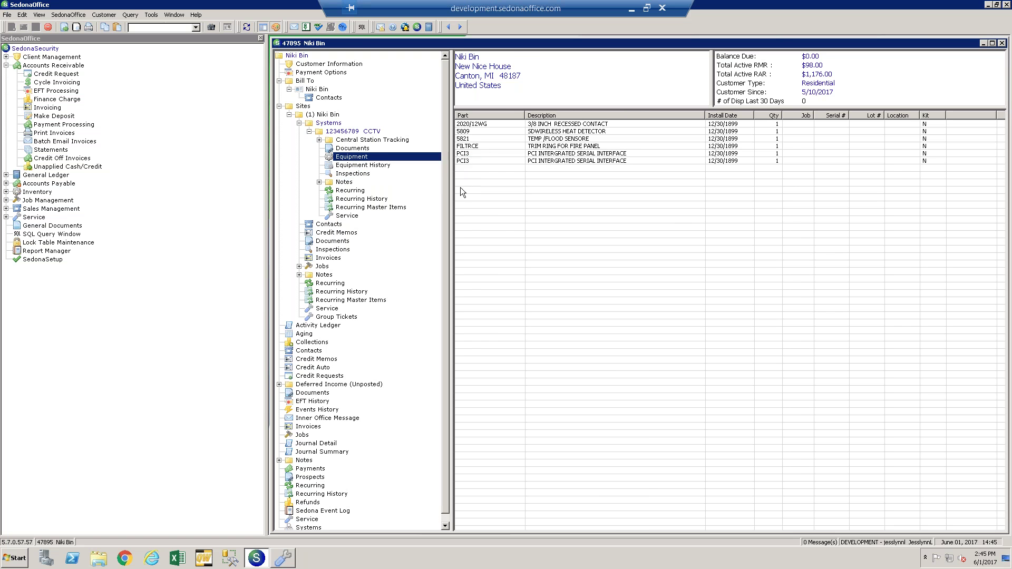
pyautogui.click(469, 125)
pyautogui.write('5809')
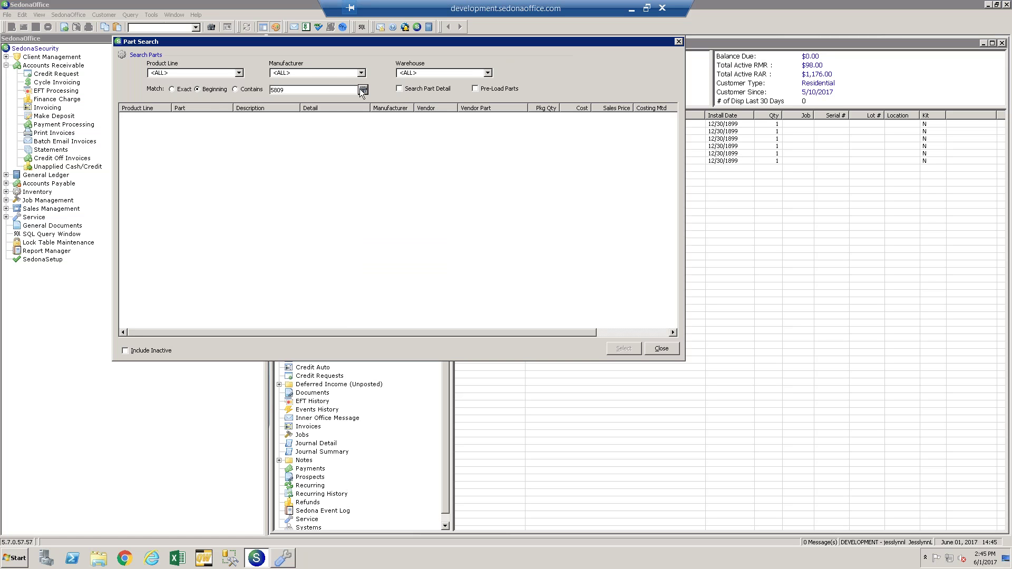
pyautogui.click(364, 89)
pyautogui.doubleClick(265, 117)
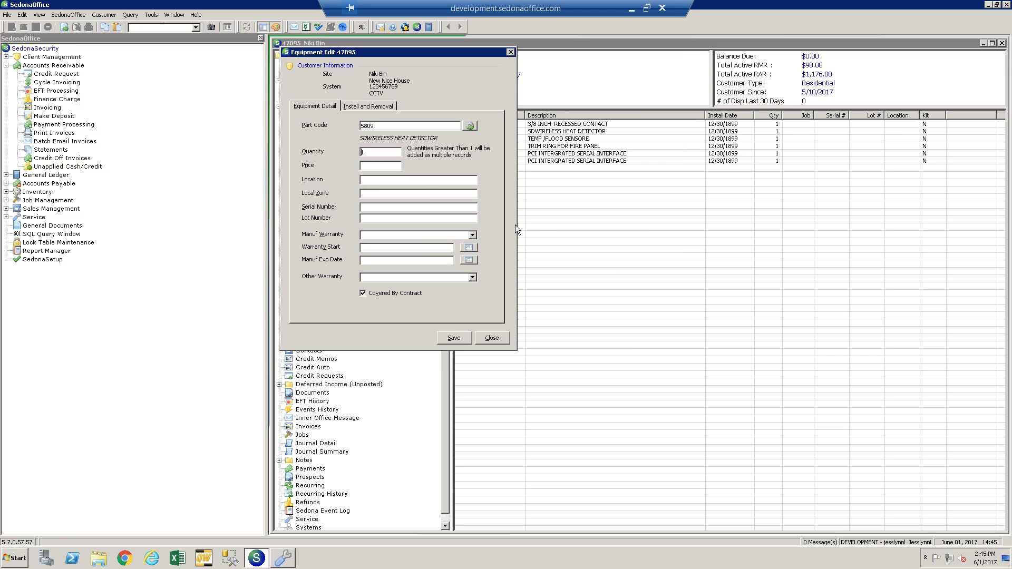
pyautogui.click(455, 337)
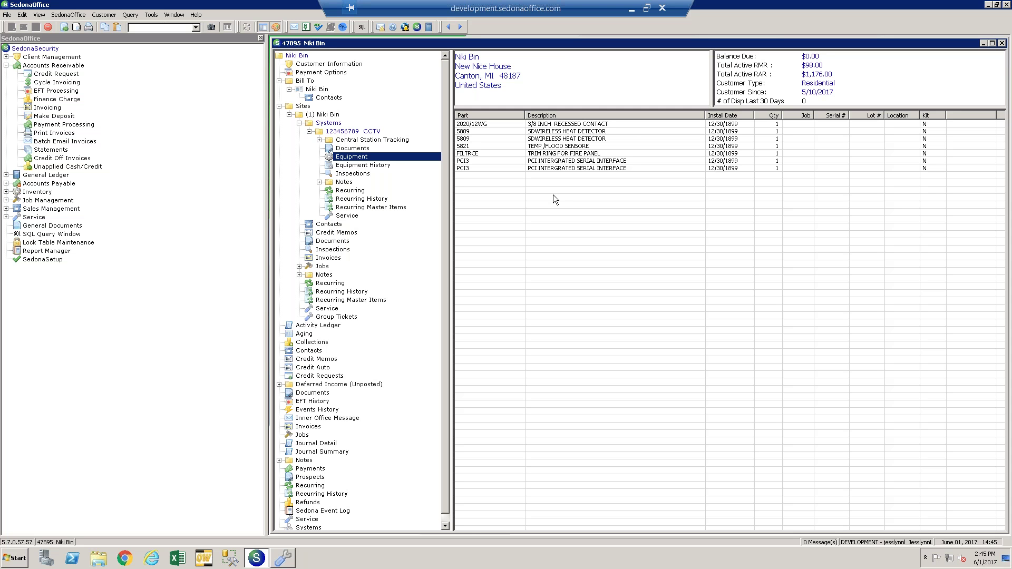
# Switch to the service scheduling window and retrieve the inspections due as of 7/1/2017.
pyautogui.click(281, 558)
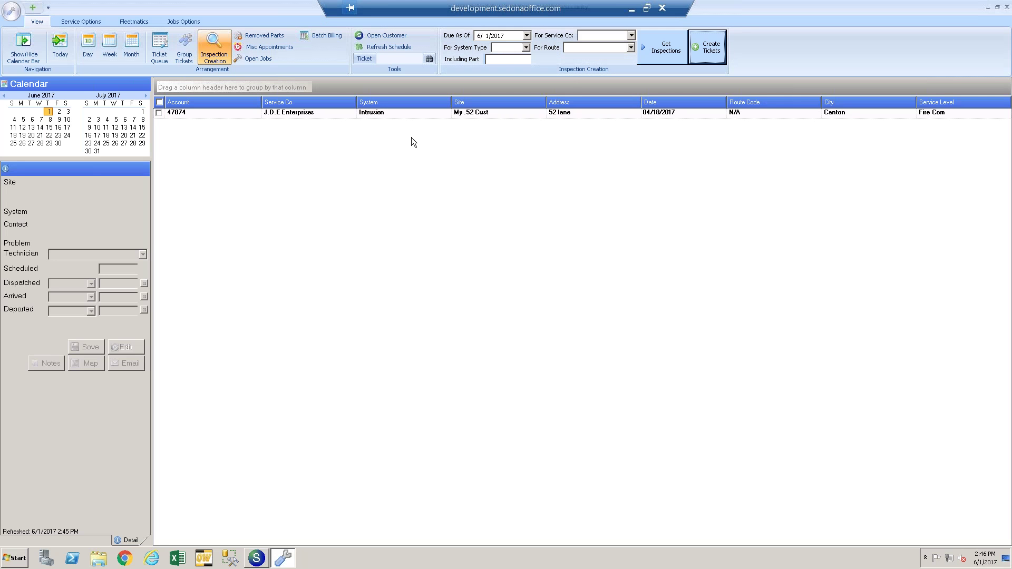
pyautogui.click(527, 35)
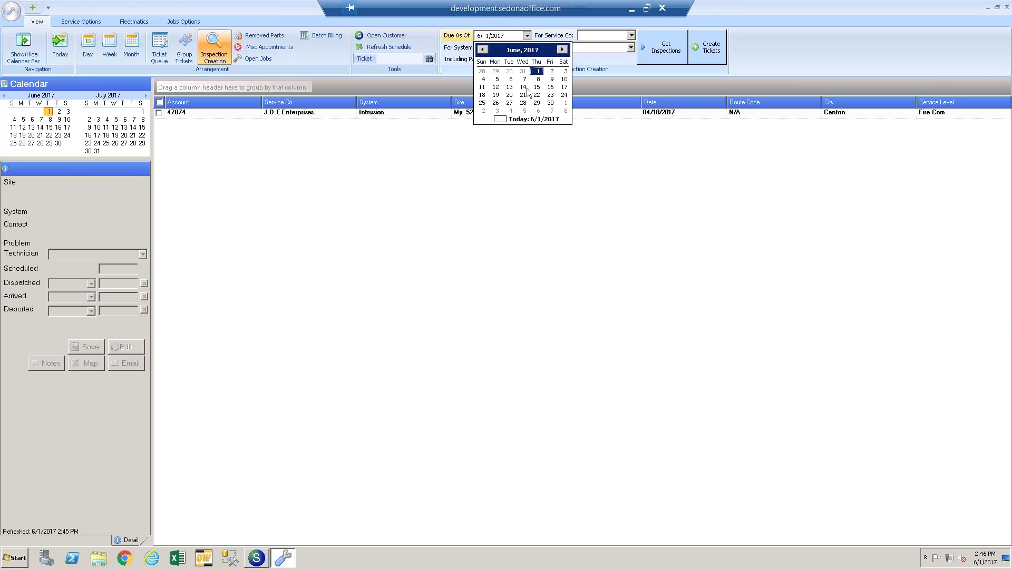
pyautogui.click(564, 102)
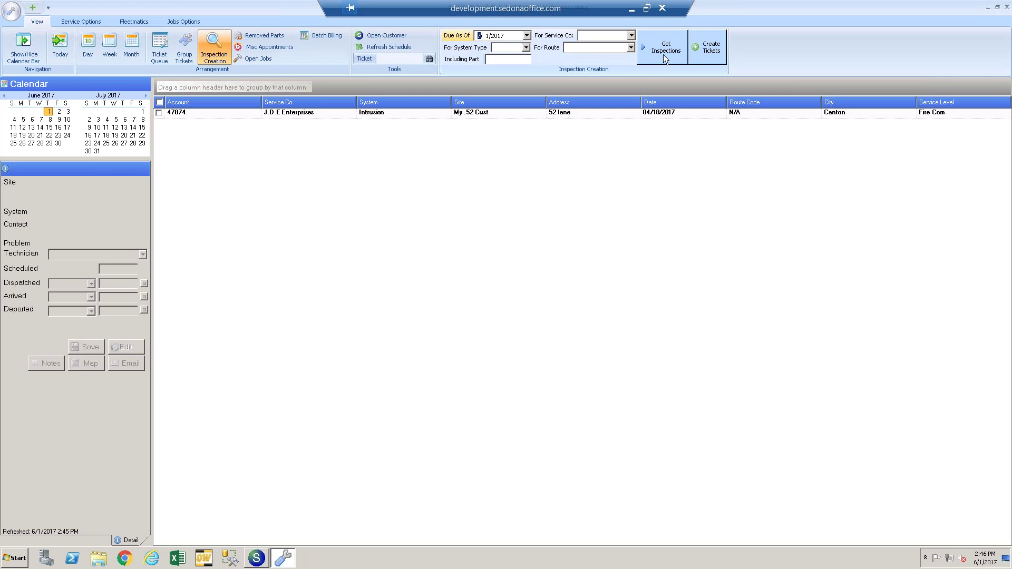
pyautogui.click(665, 58)
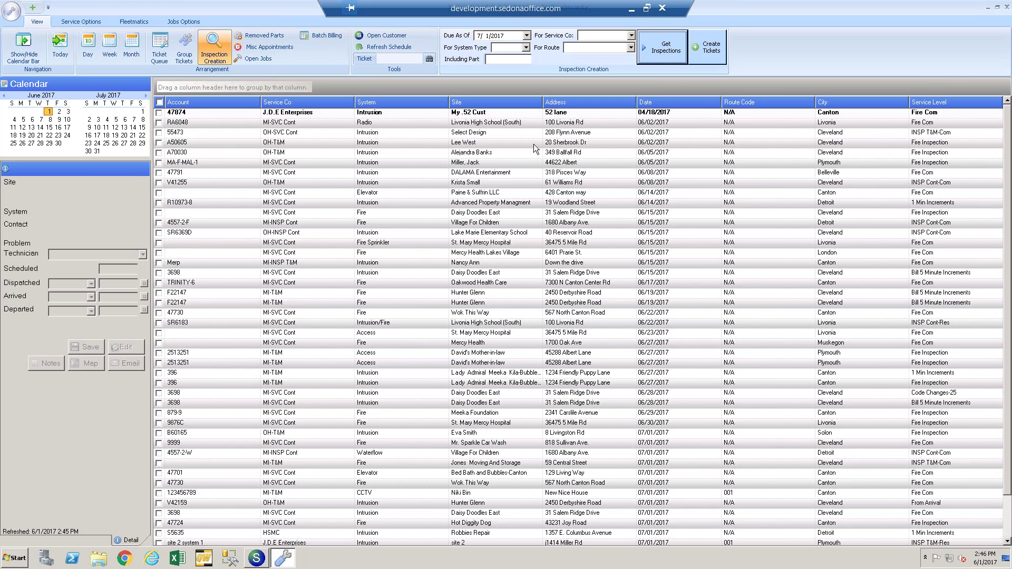
# Select the Livonia High School (South), DALAMA Entertainment and 06/05/2017 Plymouth inspections, preview their tickets, and leave without creating them.
pyautogui.click(159, 122)
pyautogui.click(158, 143)
pyautogui.click(159, 163)
pyautogui.click(159, 172)
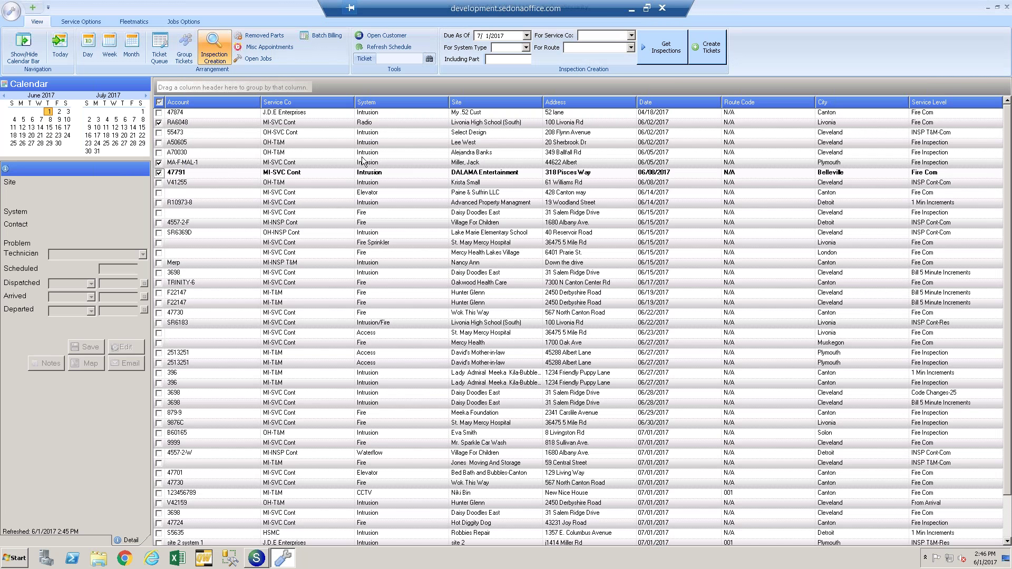
pyautogui.click(707, 55)
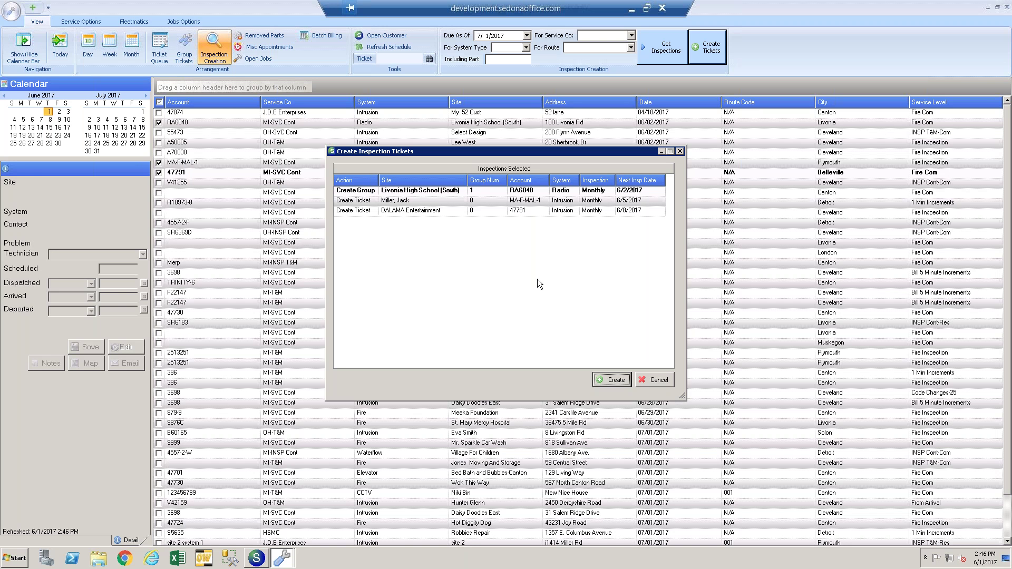
pyautogui.click(988, 9)
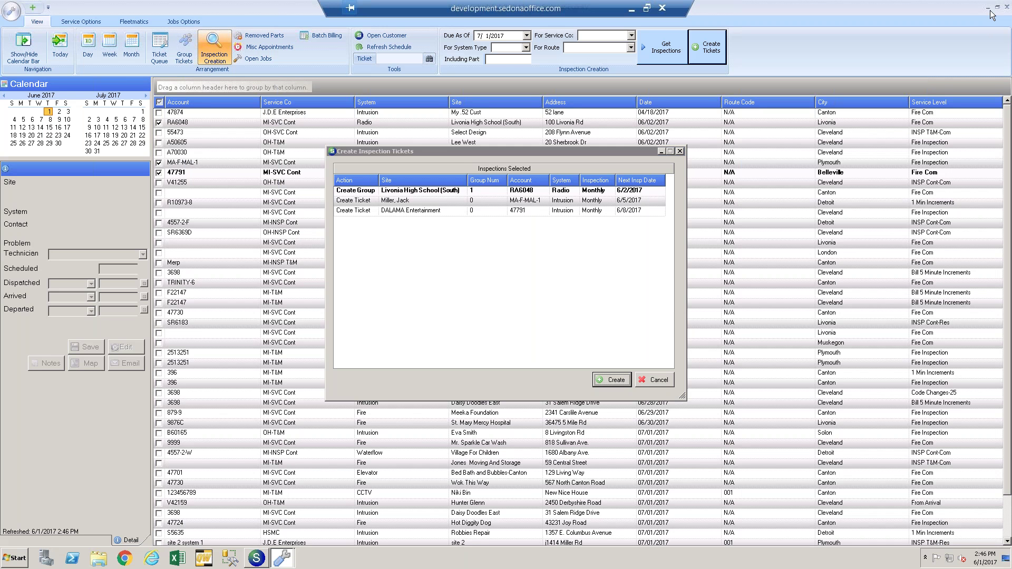
pyautogui.click(680, 151)
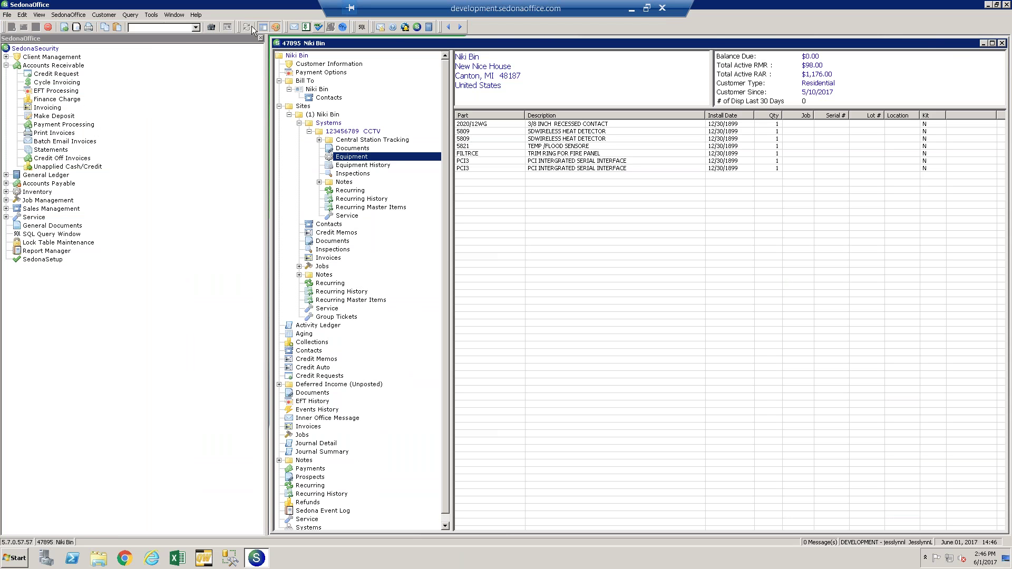
# Open another customer's record and examine the Copy Site from Another Customer options, toggling Copy Systems off and on, and close the dialog.
pyautogui.click(196, 27)
pyautogui.press('Return')
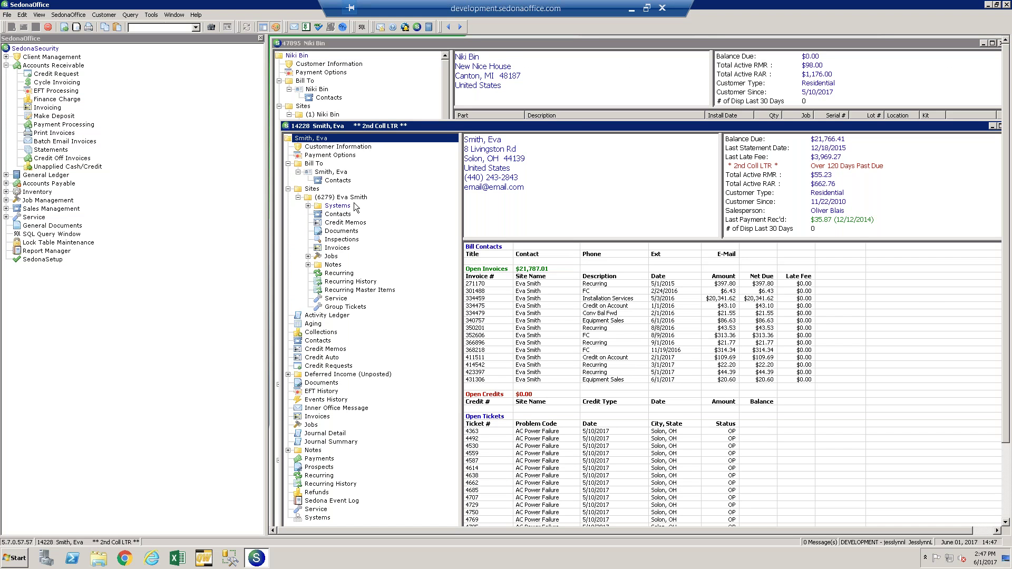
pyautogui.rightClick(311, 188)
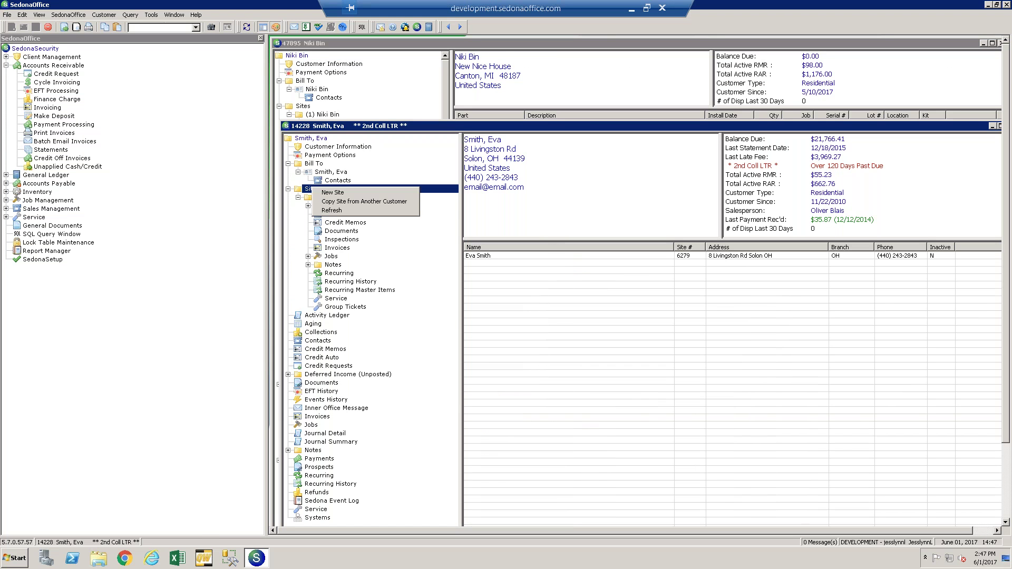
pyautogui.click(364, 201)
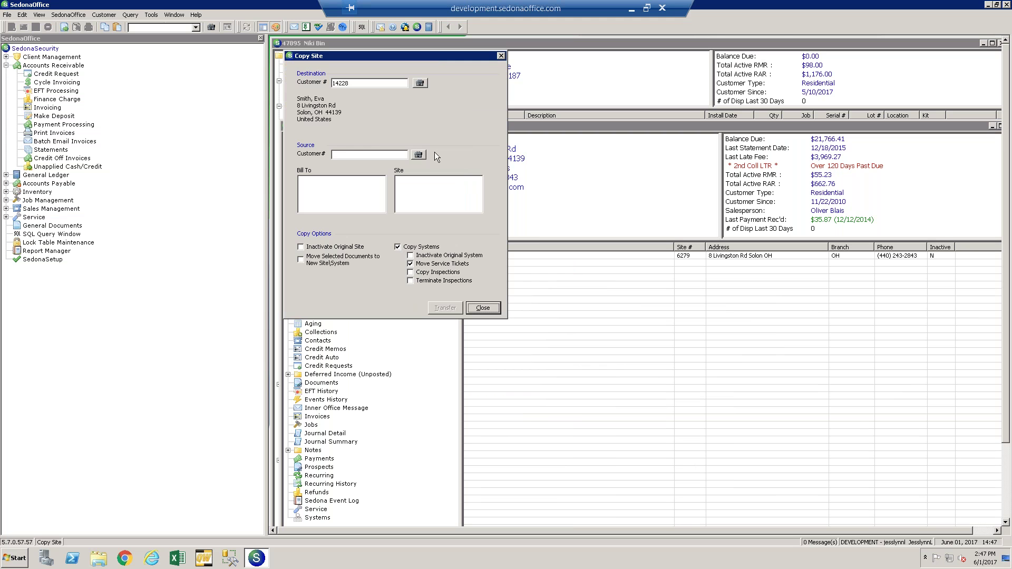
pyautogui.click(400, 249)
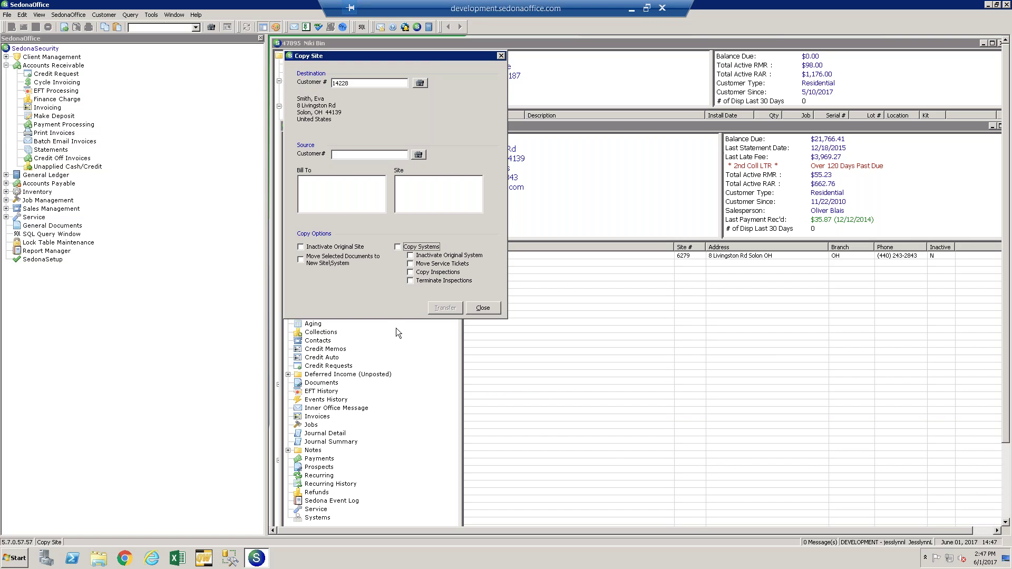
pyautogui.click(399, 248)
pyautogui.click(500, 56)
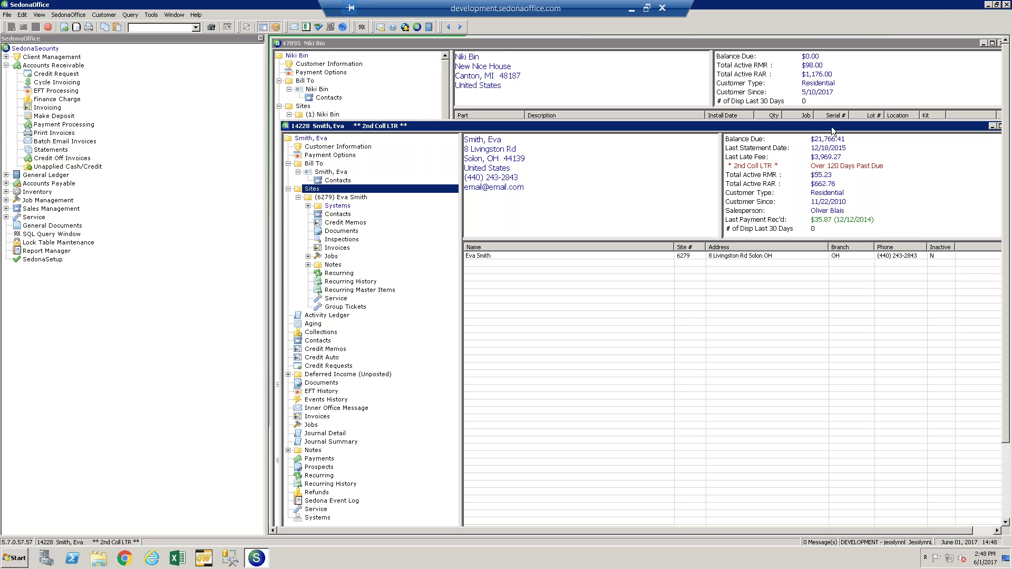
# Reopen the Inspection-Fire-Sprinklers inspection from the CCTV system's inspections and set Next Inspection At to Ticket Scheduled.
pyautogui.click(799, 43)
pyautogui.click(354, 175)
pyautogui.doubleClick(658, 131)
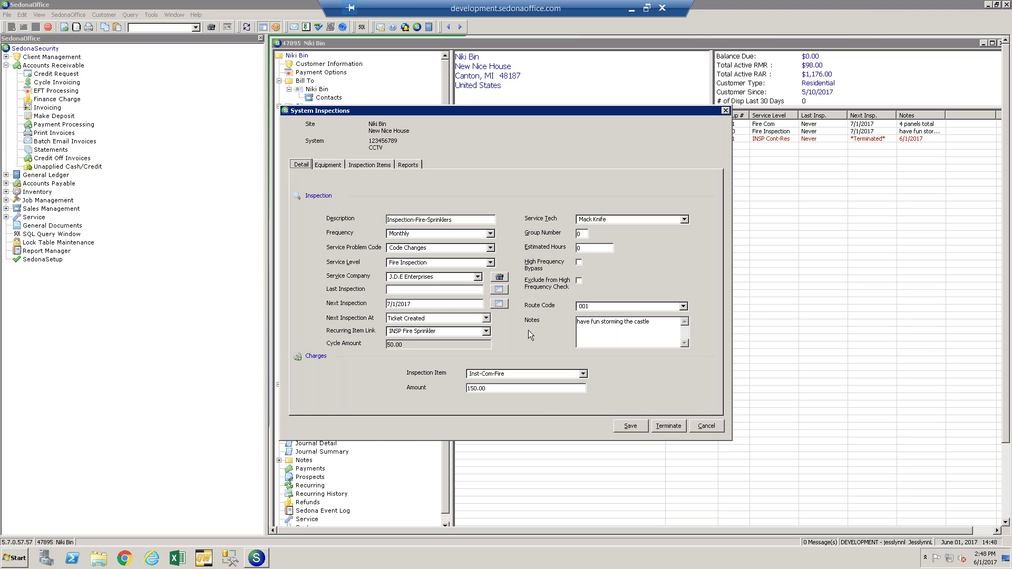
pyautogui.click(422, 304)
pyautogui.click(434, 318)
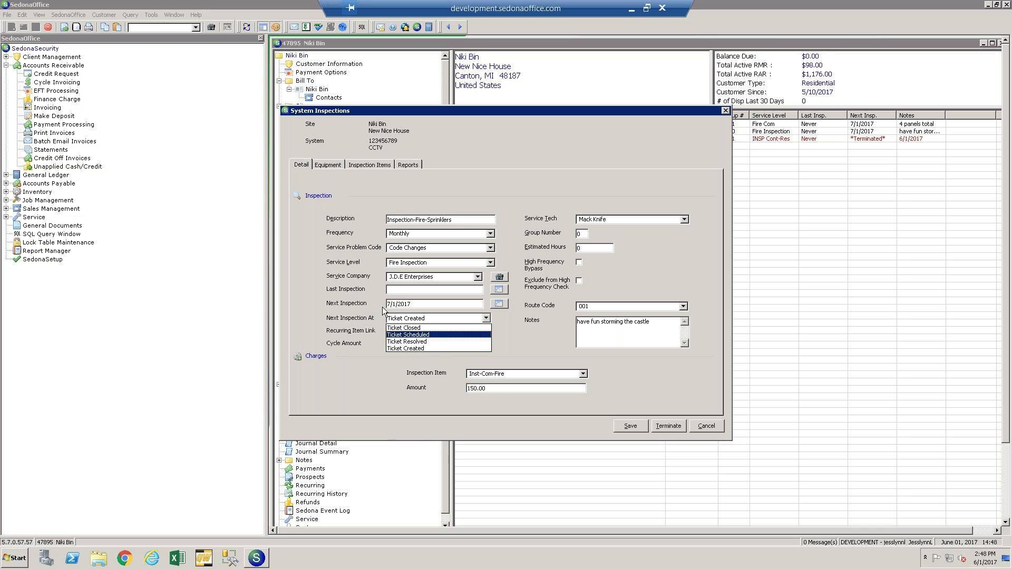
pyautogui.click(426, 334)
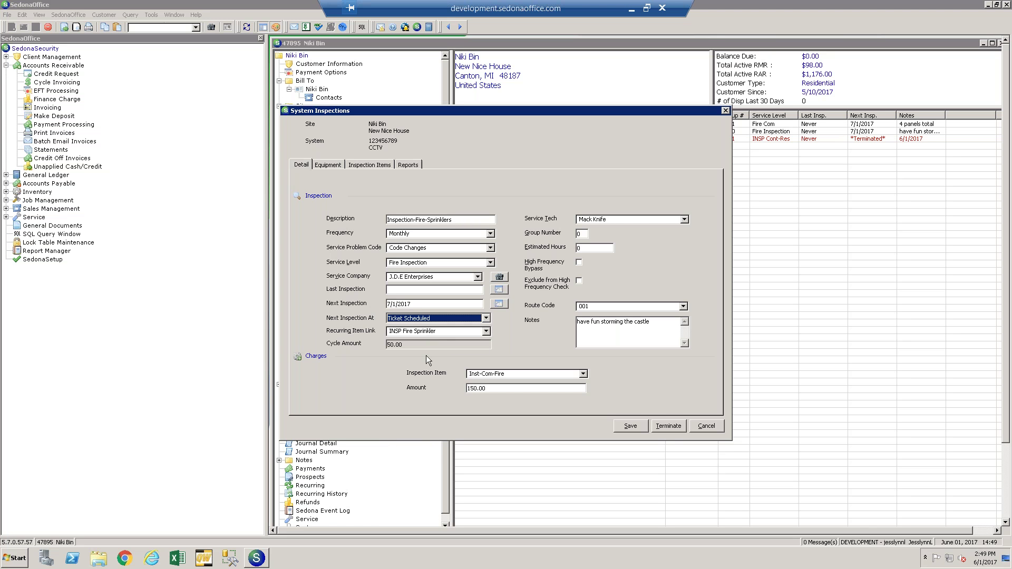
# Set Next Inspection At back to Ticket Created and go to the Next Inspection date.
pyautogui.click(486, 318)
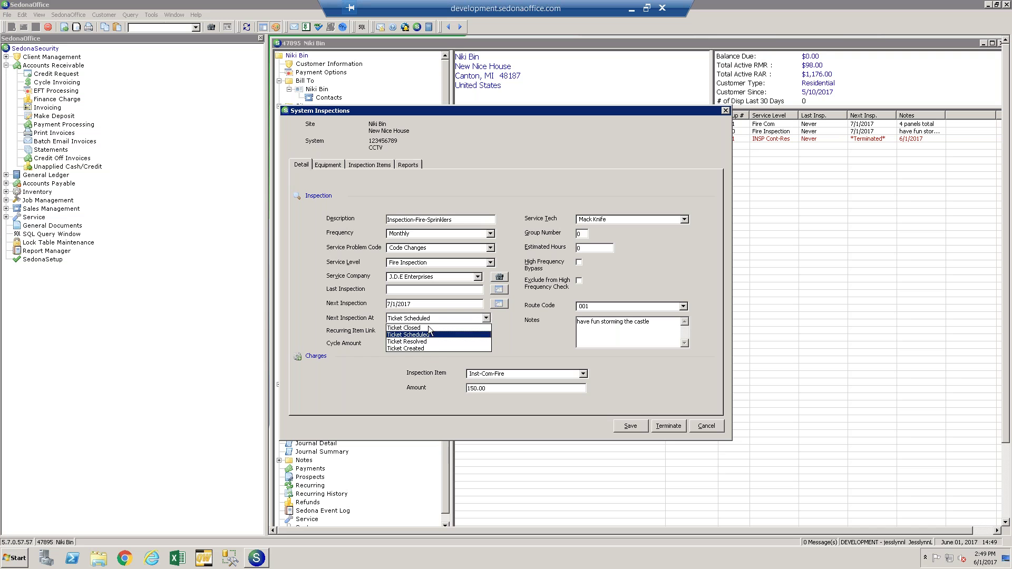
pyautogui.click(434, 349)
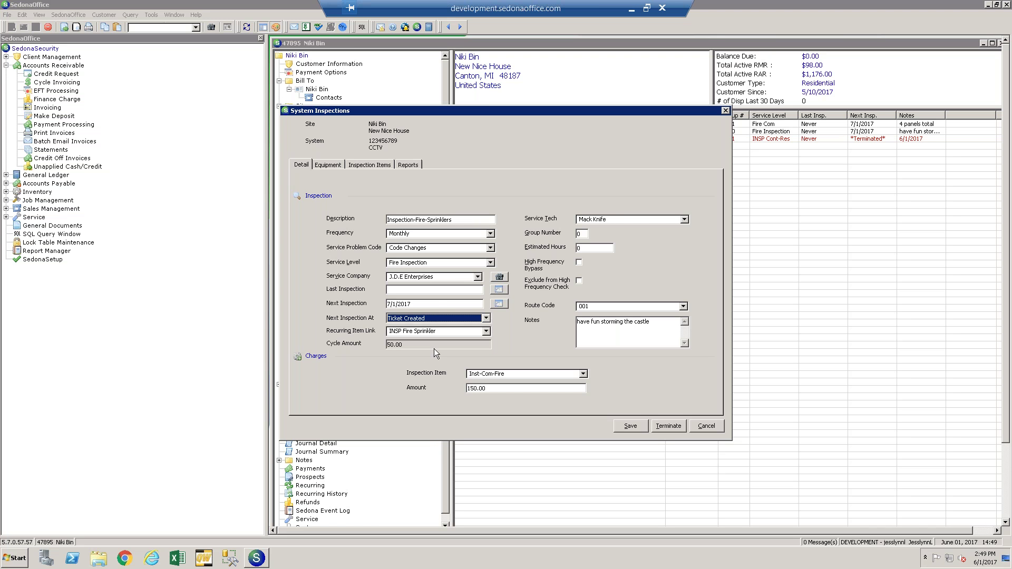
pyautogui.click(426, 307)
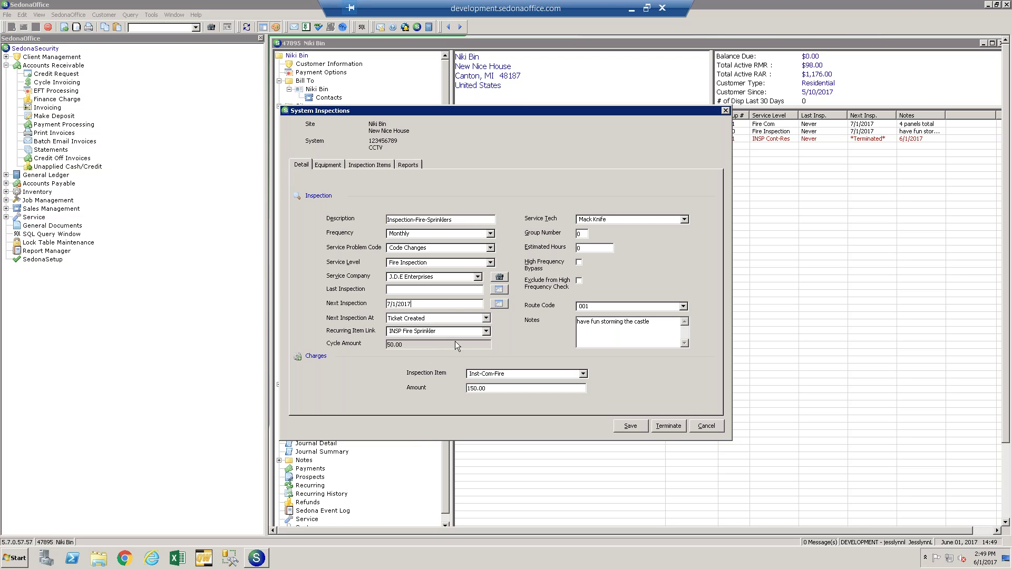
# Switch Next Inspection At to Ticket Scheduled again, examine the Next Inspection date, and close the inspection without saving.
pyautogui.click(487, 319)
pyautogui.click(430, 335)
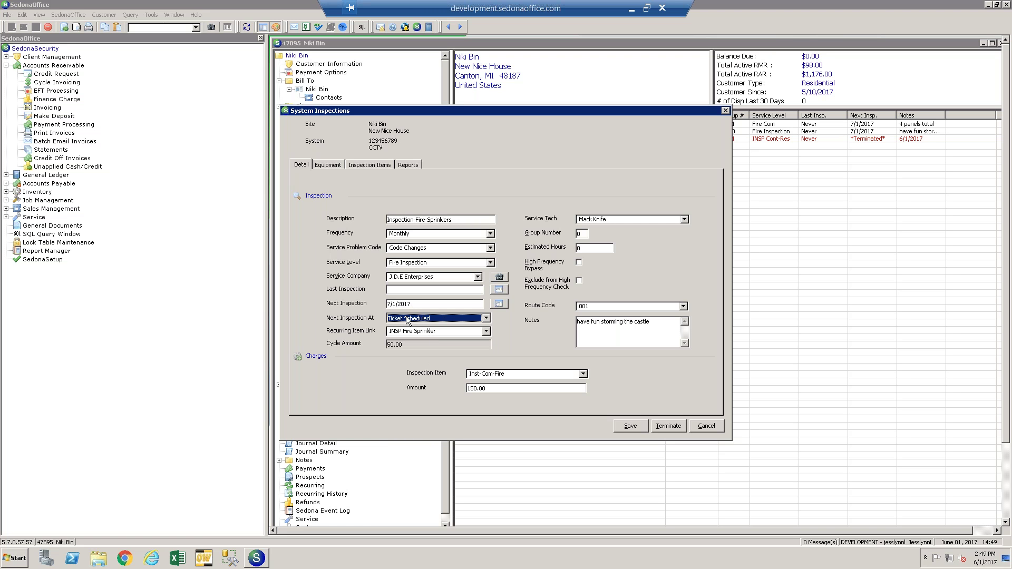
pyautogui.moveTo(412, 304); pyautogui.dragTo(371, 308)
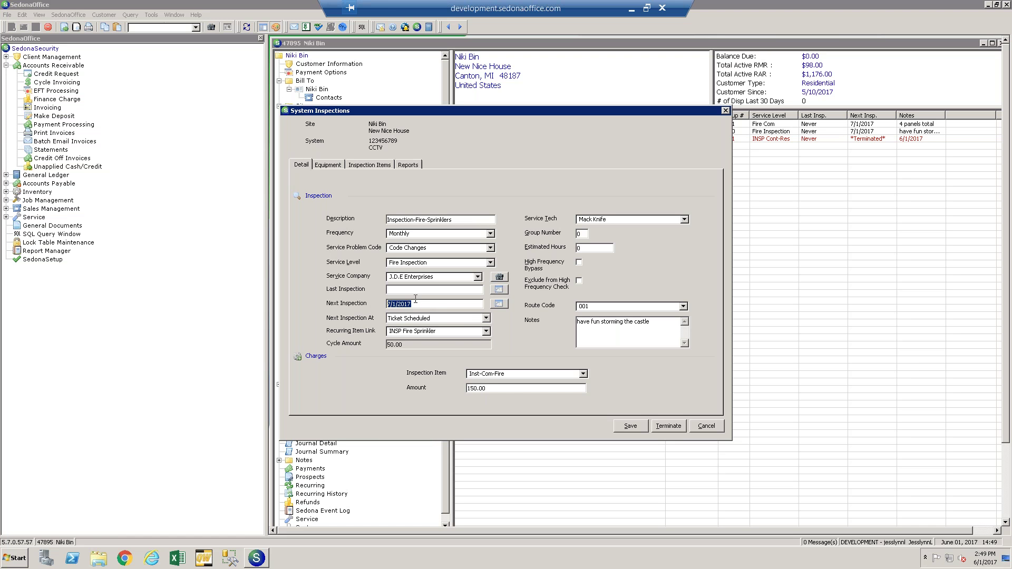
pyautogui.moveTo(420, 305); pyautogui.dragTo(368, 308)
pyautogui.click(390, 305)
pyautogui.moveTo(391, 304); pyautogui.dragTo(377, 305)
pyautogui.click(725, 111)
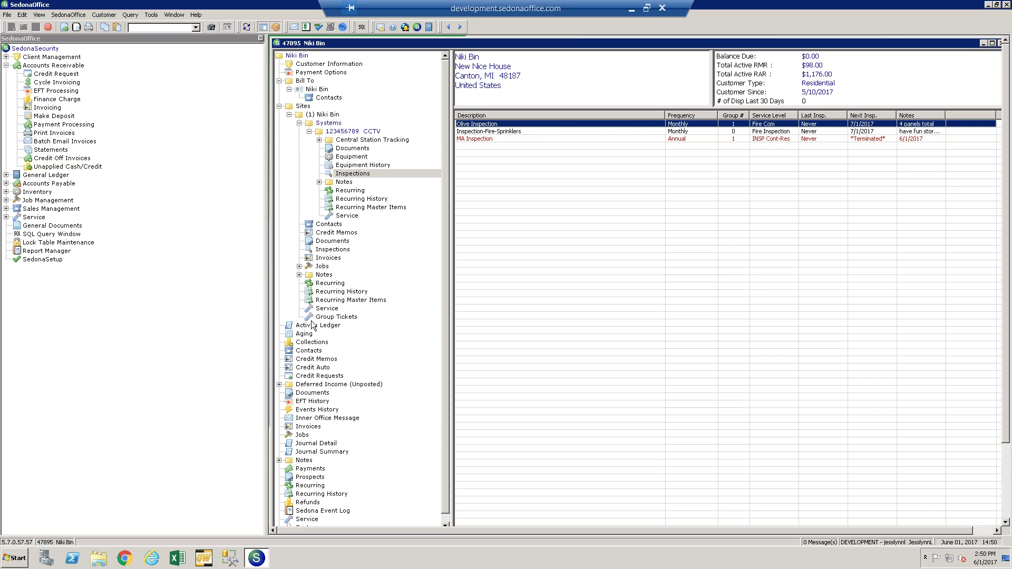
# Start a new job from the site's Jobs list, dismiss the critical message, and set the Job Type to ACC-Res.
pyautogui.click(320, 267)
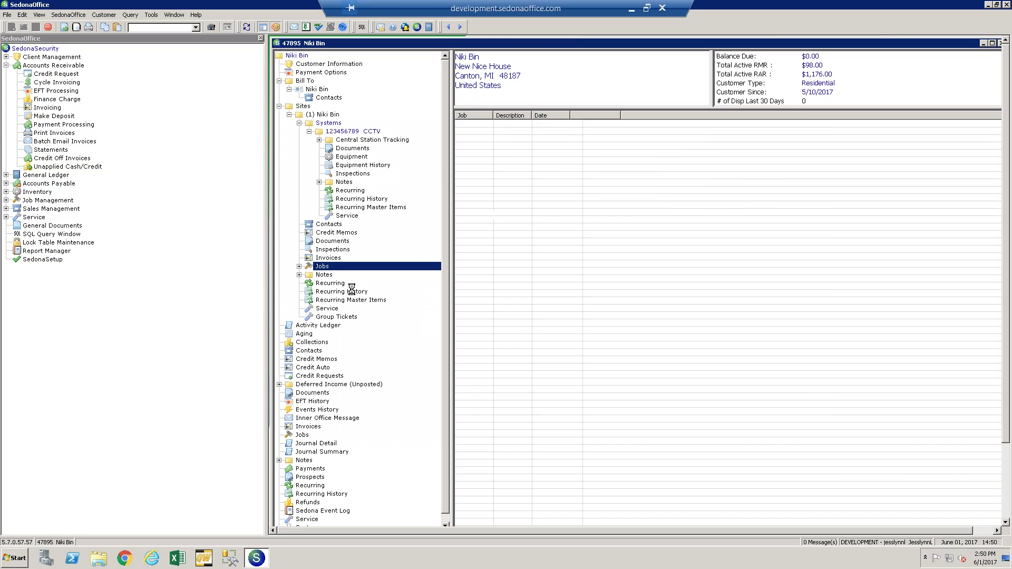
pyautogui.rightClick(320, 269)
pyautogui.click(337, 271)
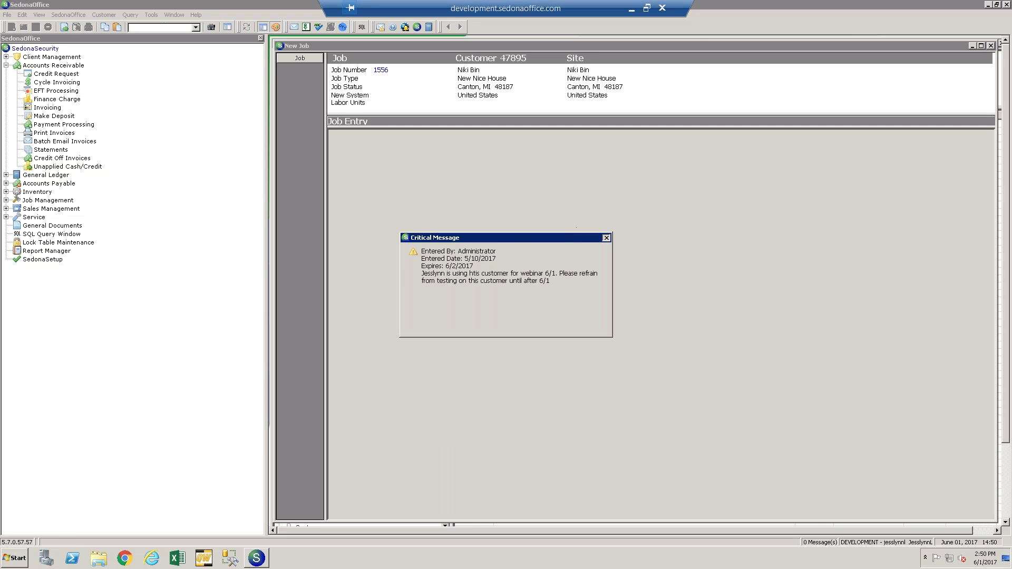
pyautogui.press('Return')
pyautogui.click(491, 182)
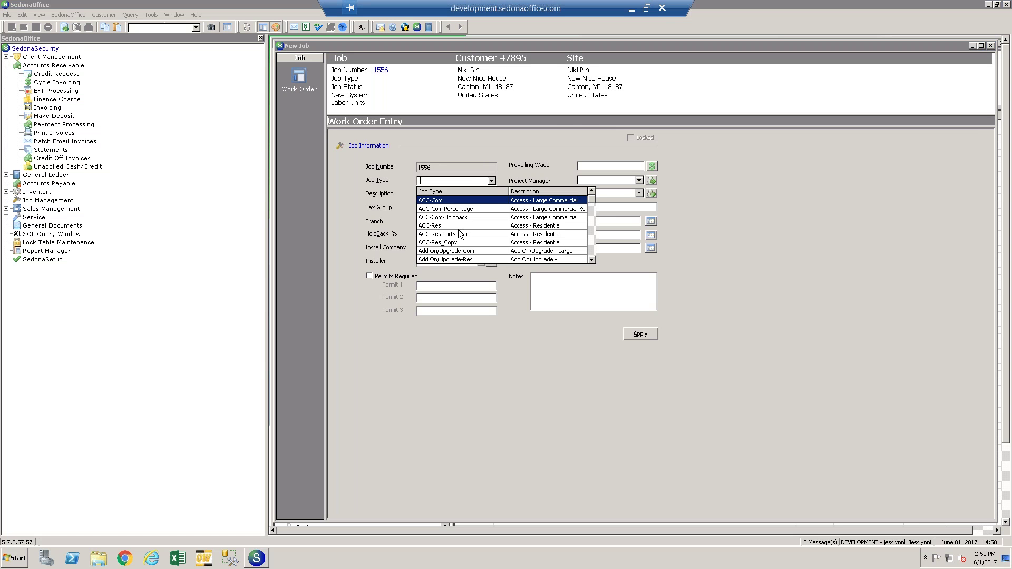
pyautogui.click(459, 226)
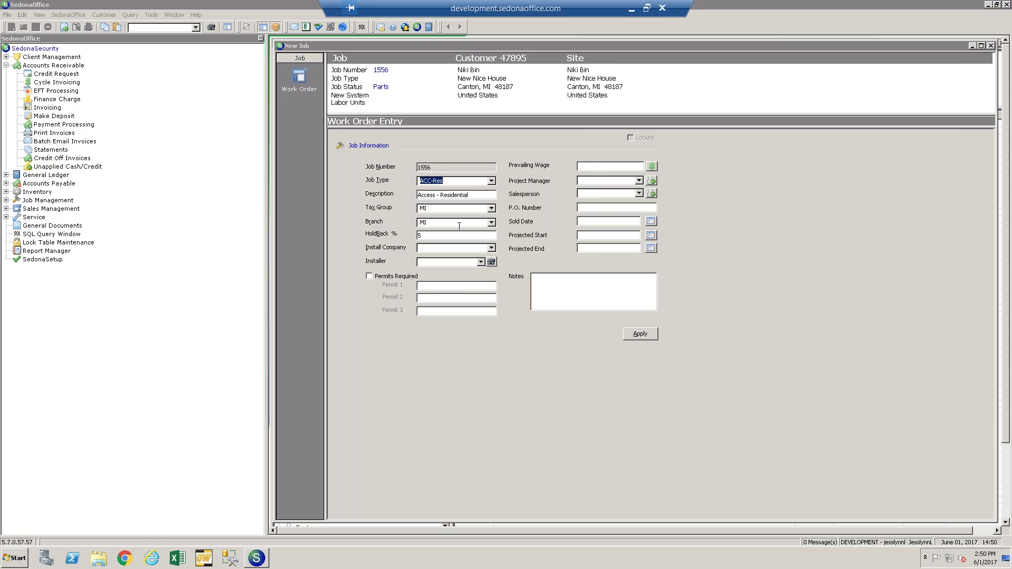
# Choose an install company, sold date and salesperson for the new job, and apply the work order.
pyautogui.click(492, 249)
pyautogui.click(474, 267)
pyautogui.click(651, 221)
pyautogui.click(585, 301)
pyautogui.click(639, 193)
pyautogui.click(620, 211)
pyautogui.click(640, 334)
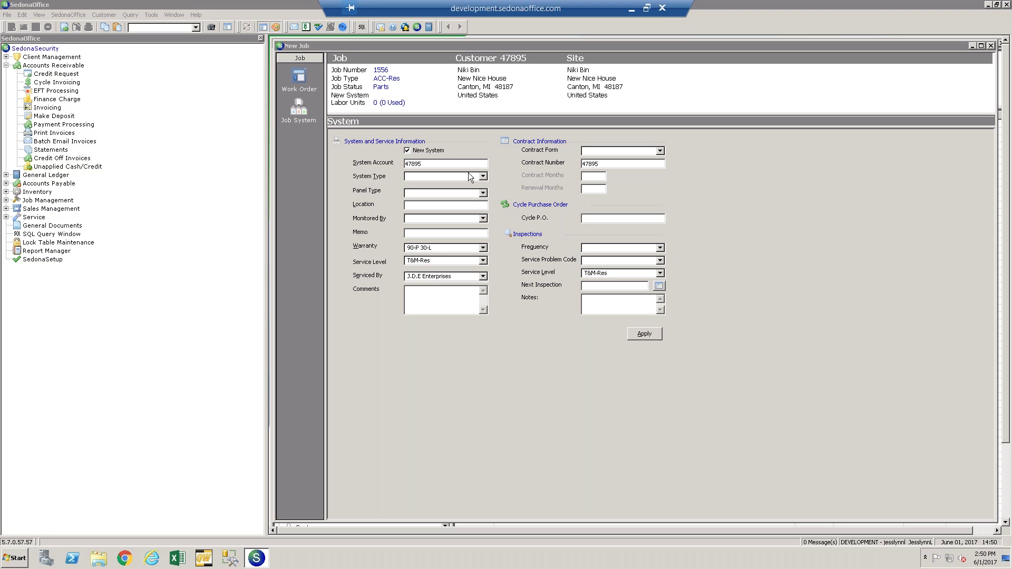
# Turn off New System for the job and select the customer's existing CCTV system.
pyautogui.click(407, 151)
pyautogui.click(493, 164)
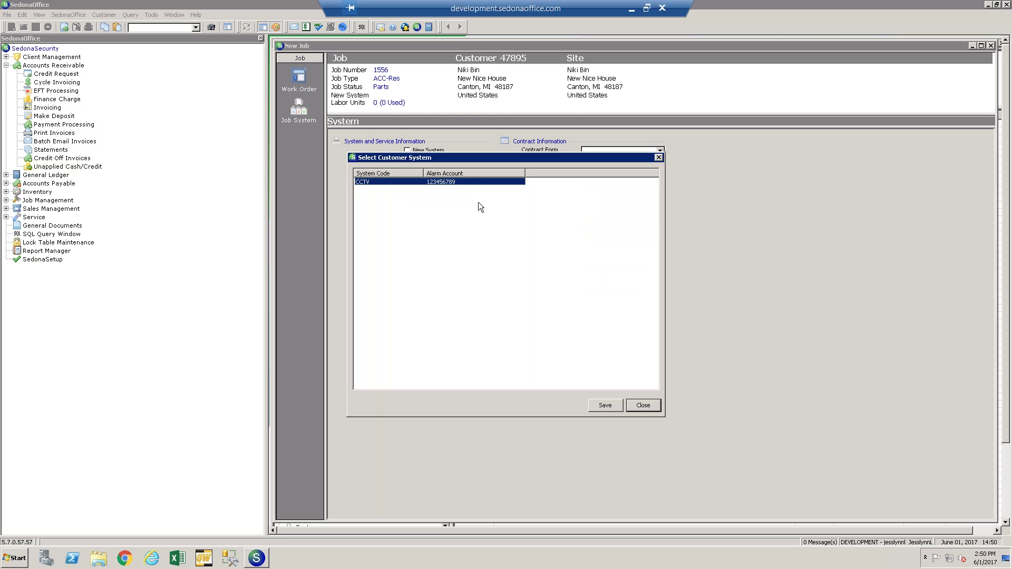
pyautogui.doubleClick(421, 182)
pyautogui.click(547, 311)
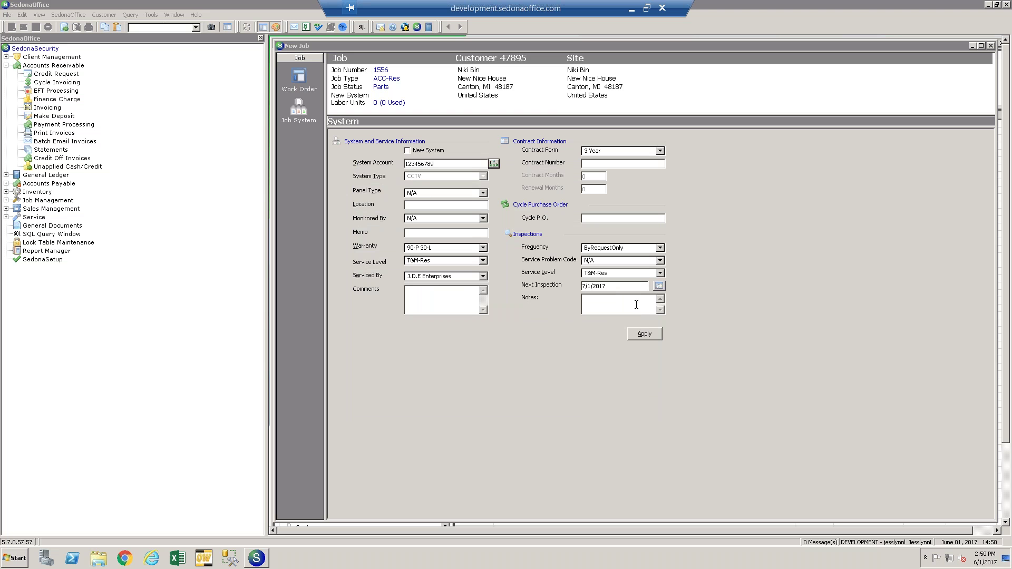
# Set the inspection's Service Problem Code to AC Power Failure, apply the job system details, and close the job.
pyautogui.click(660, 261)
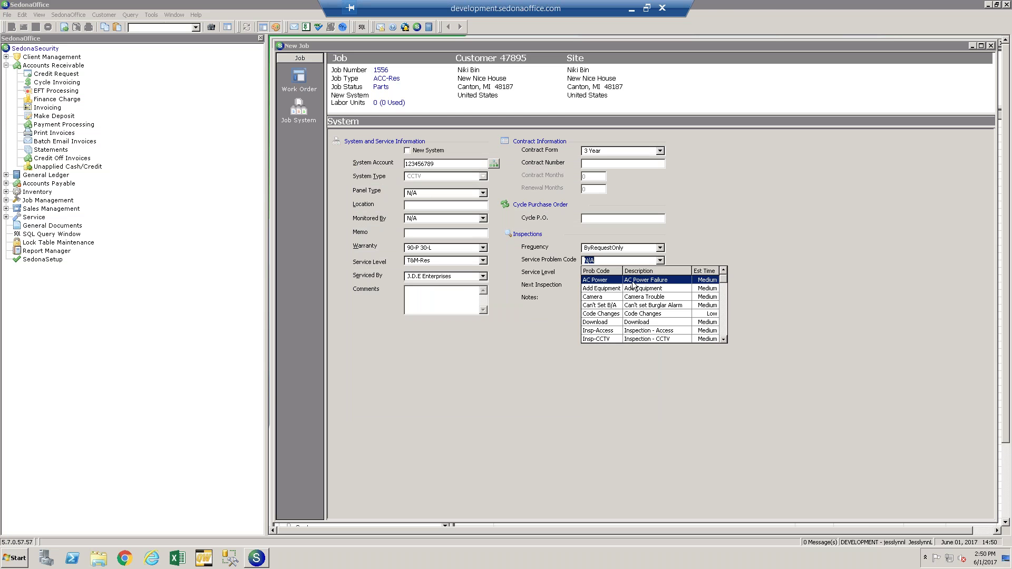
pyautogui.click(620, 279)
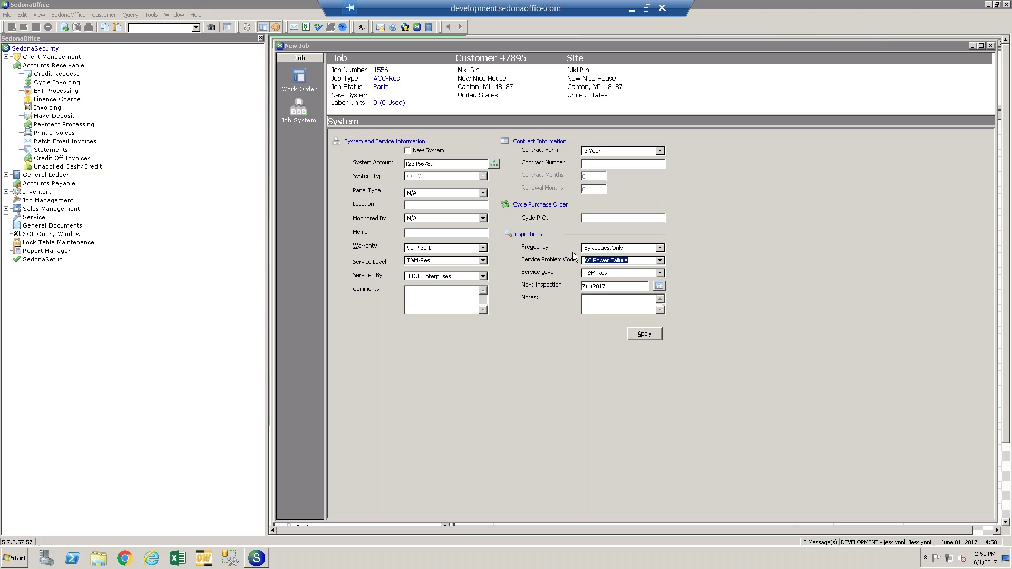
pyautogui.click(644, 334)
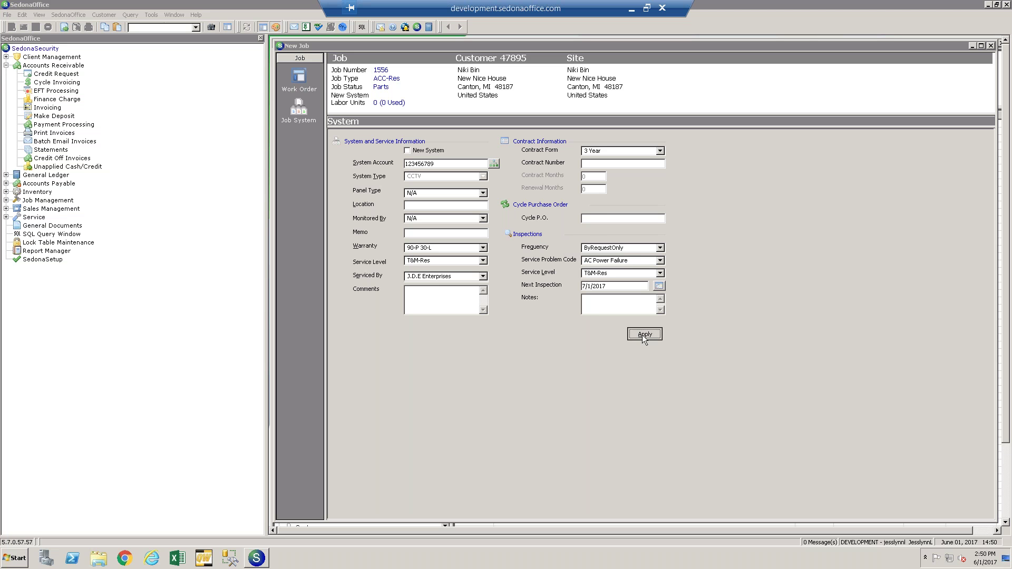
pyautogui.click(606, 227)
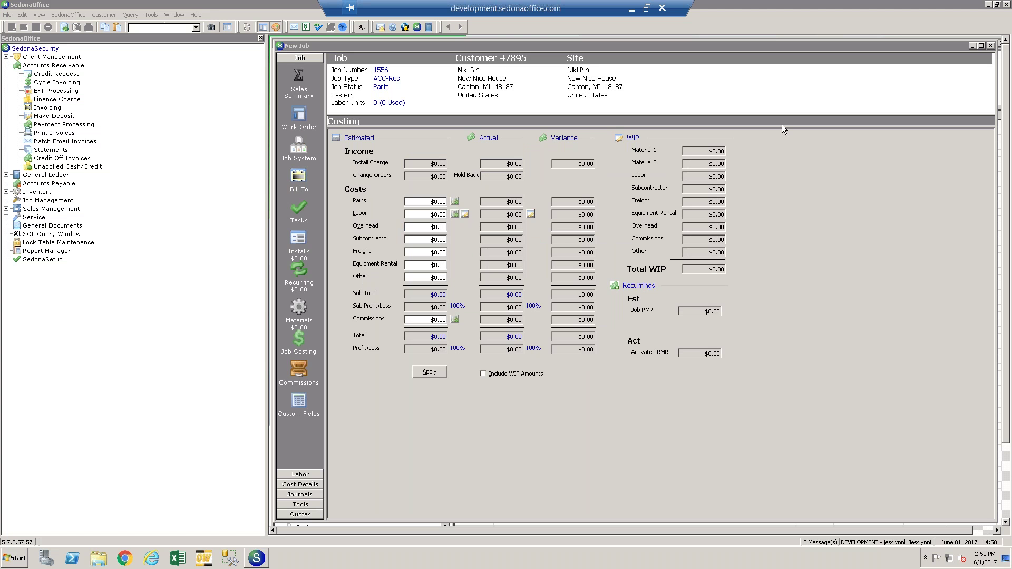
pyautogui.click(990, 46)
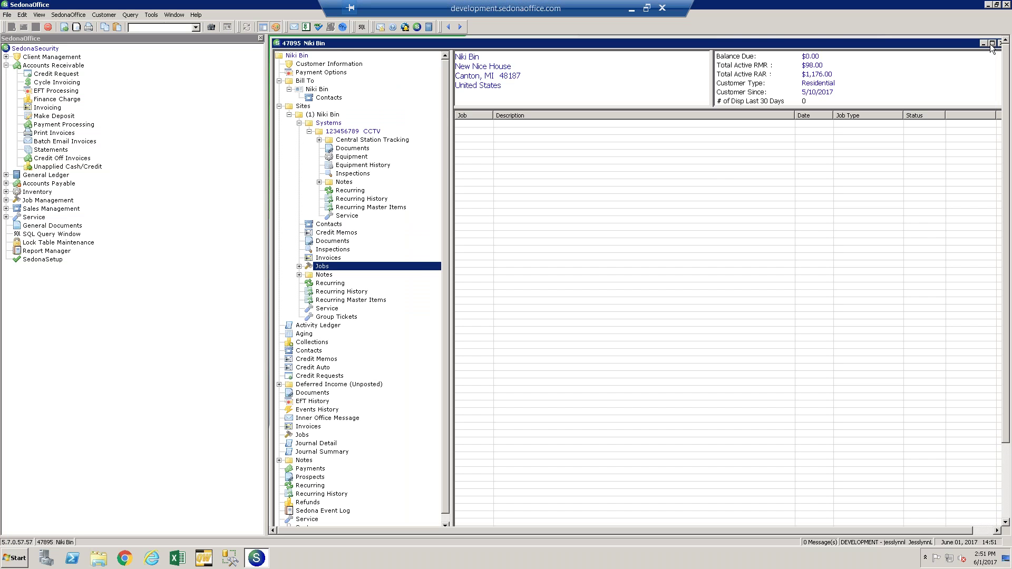
# Open the CCTV system's Olive Inspection, examine its next inspection date, charge amount and report templates, and close it without saving.
pyautogui.click(365, 174)
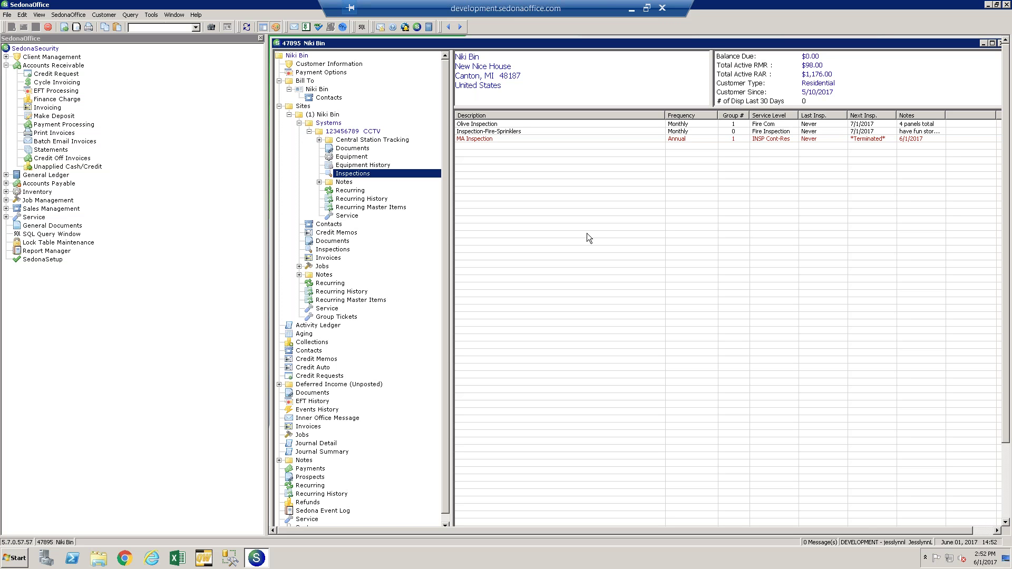
pyautogui.doubleClick(522, 123)
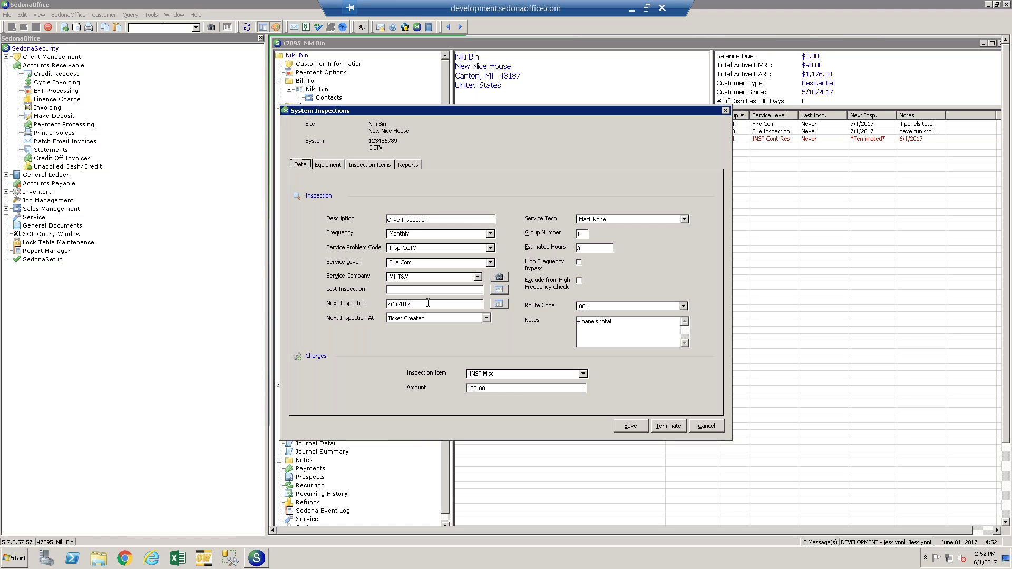
pyautogui.click(432, 304)
pyautogui.click(510, 390)
pyautogui.moveTo(510, 390); pyautogui.dragTo(399, 382)
pyautogui.moveTo(523, 388); pyautogui.dragTo(444, 386)
pyautogui.click(512, 385)
pyautogui.hotkey('ctrl', 'a')
pyautogui.click(409, 165)
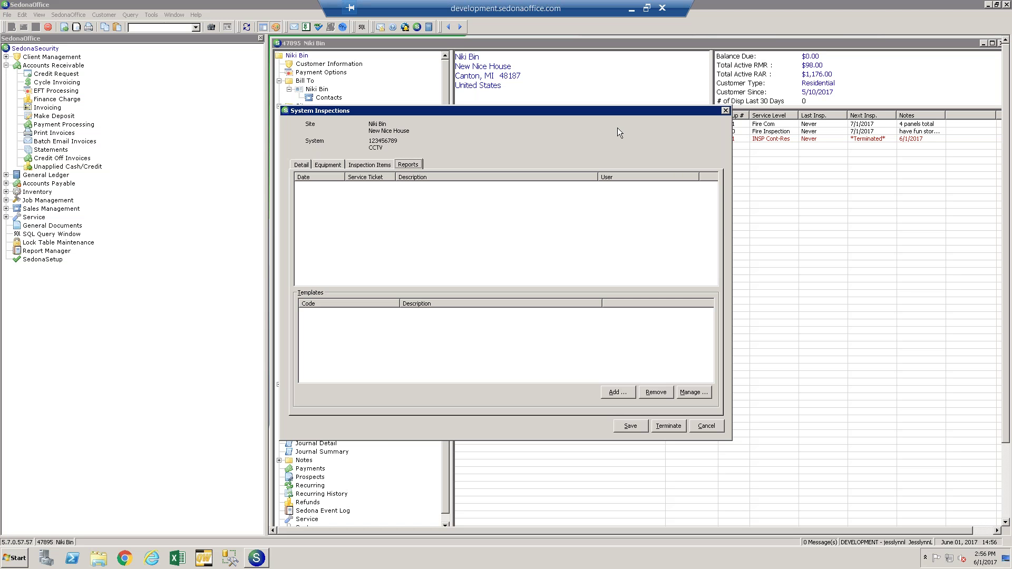
pyautogui.click(726, 111)
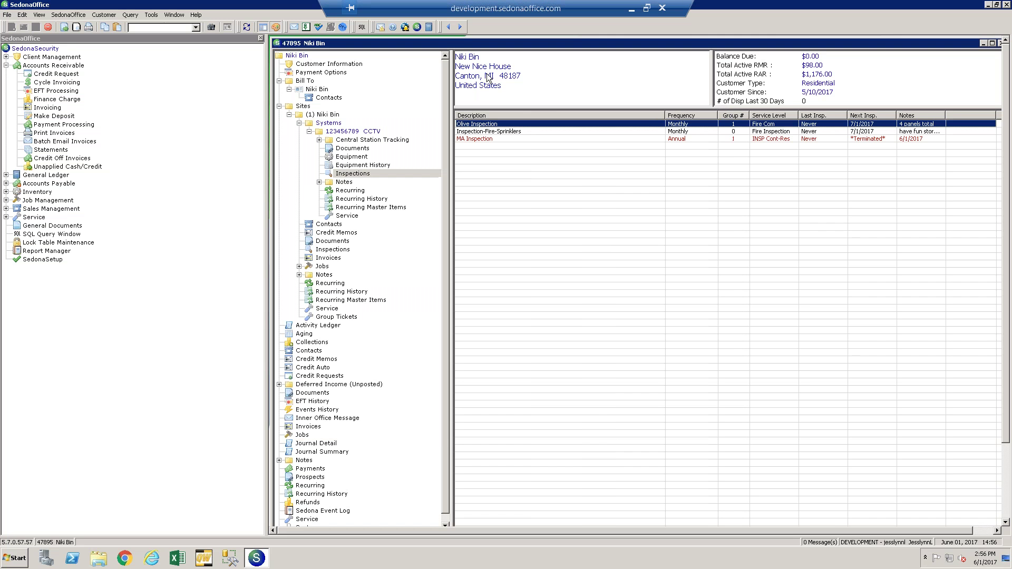
# Switch to the service ticket queue, open the vendor inspection ticket for the site 2 intrusion system, examine its billing, and close it.
pyautogui.click(31, 217)
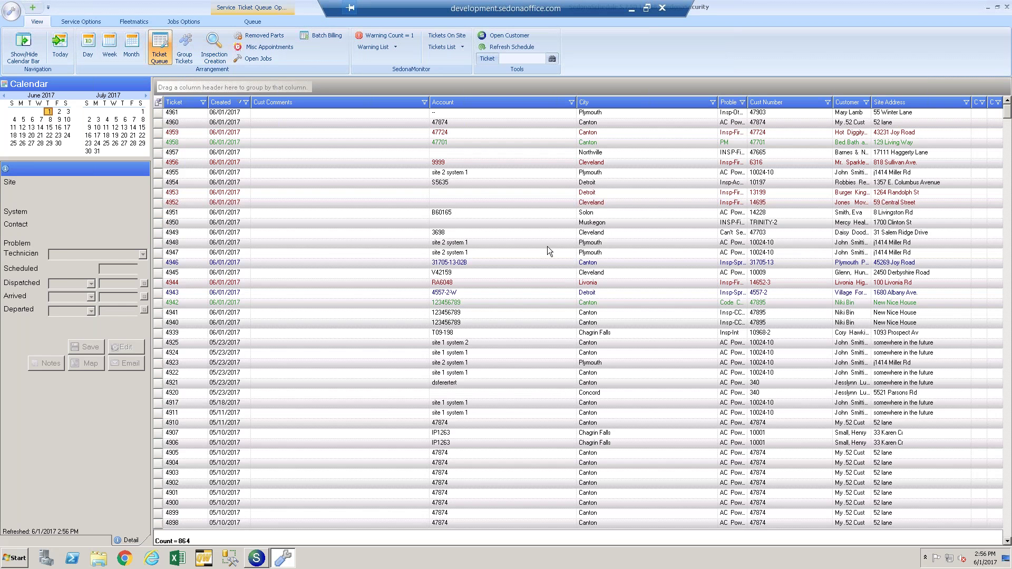
pyautogui.click(547, 244)
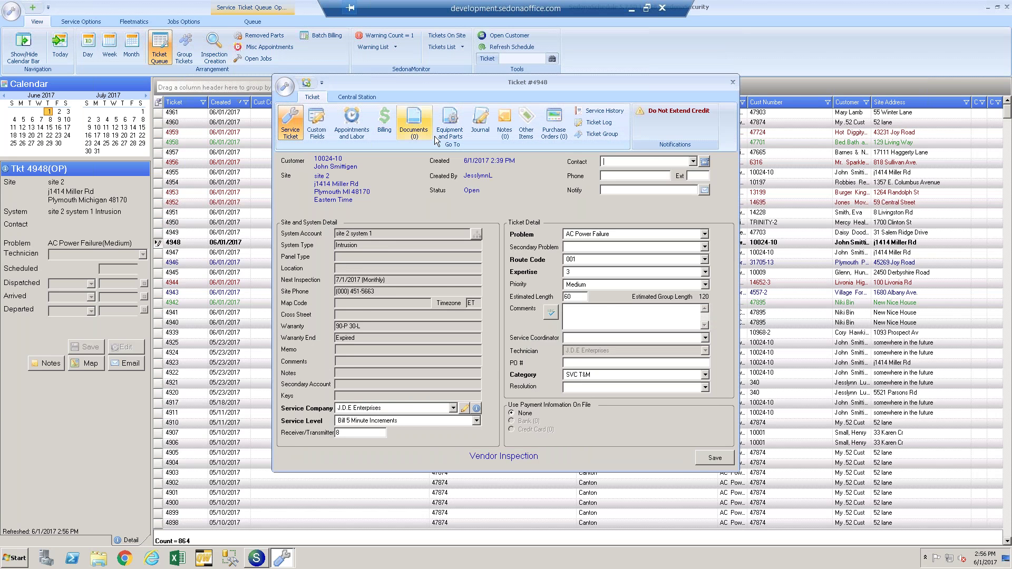
pyautogui.click(390, 130)
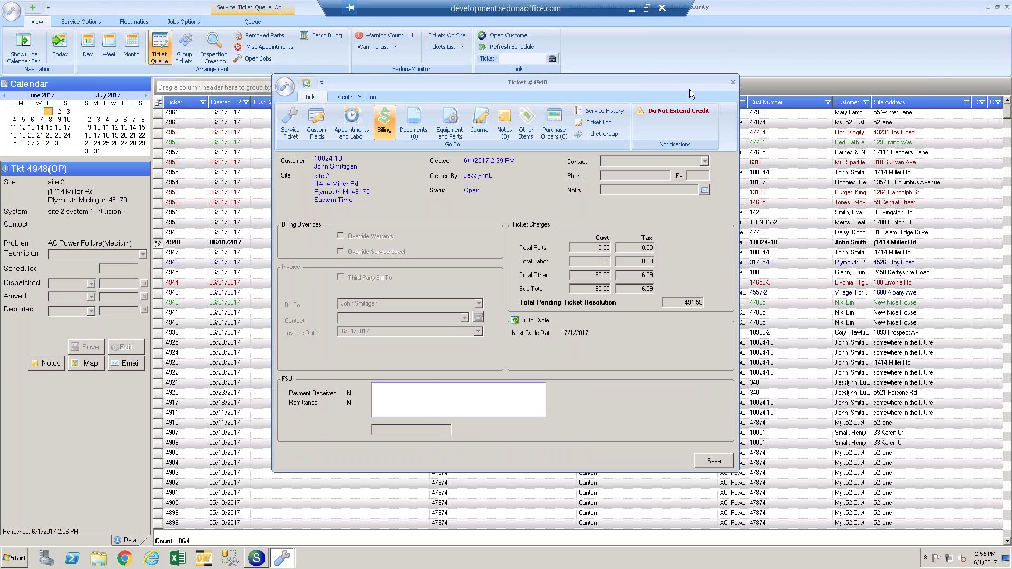
pyautogui.click(732, 82)
# Set the ticket queue view to All and turn off Use Date Range.
pyautogui.click(255, 17)
pyautogui.click(350, 35)
pyautogui.scroll(1, 311, 46)
pyautogui.click(254, 46)
# Open the Insp-Int ticket for the Chagrin Falls site and examine its ticket charges and Bill to Cycle information.
pyautogui.click(508, 330)
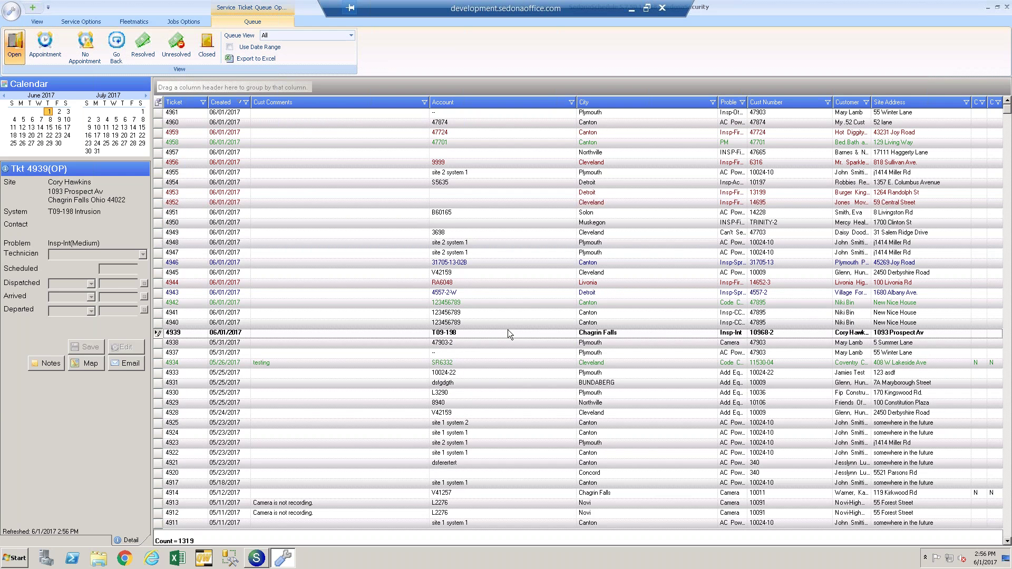
pyautogui.doubleClick(508, 330)
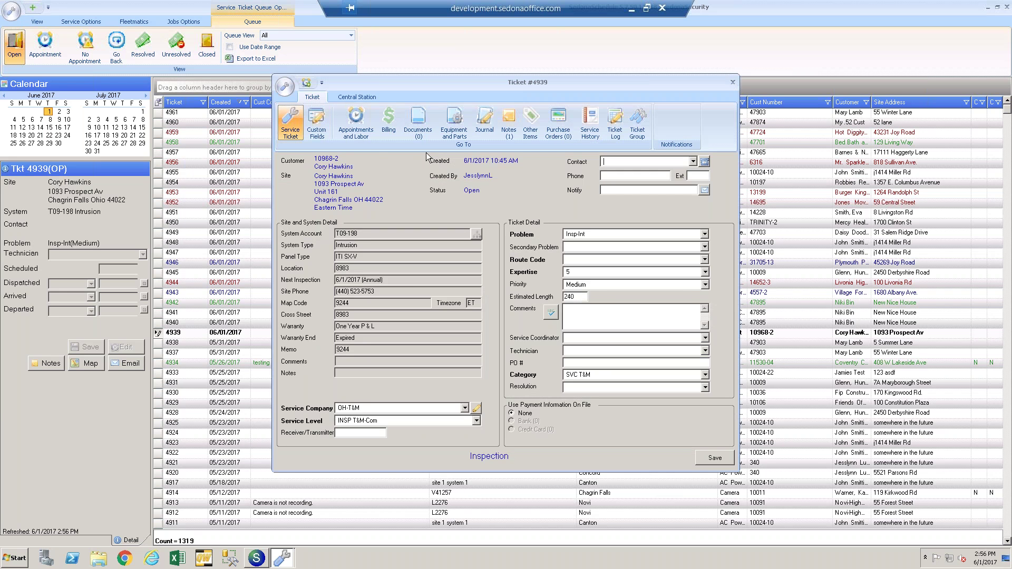
pyautogui.click(387, 127)
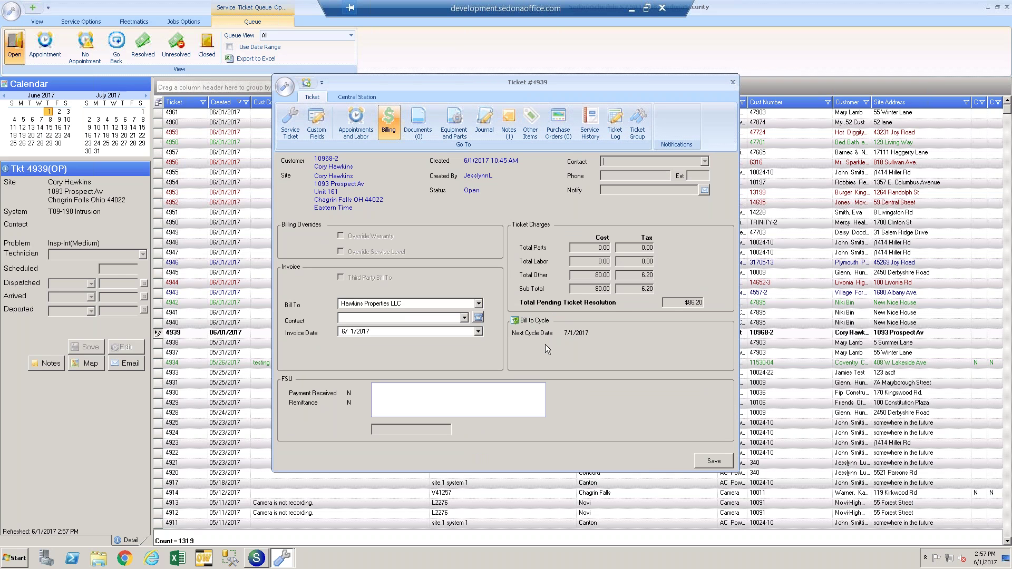
# Resolve the Insp-Int ticket with resolution 1 Add, choose the required route code, and save it.
pyautogui.click(290, 122)
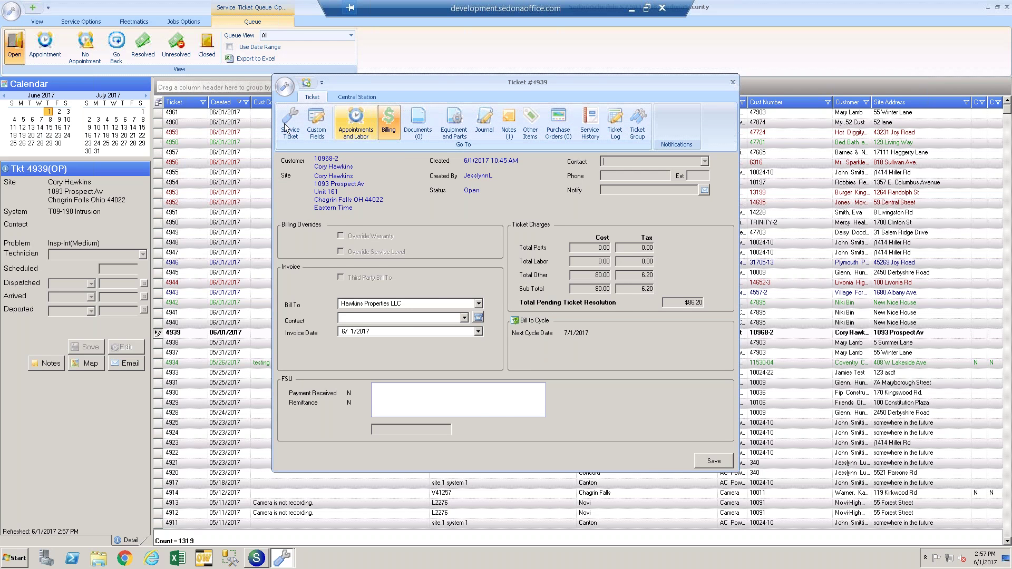
pyautogui.click(703, 388)
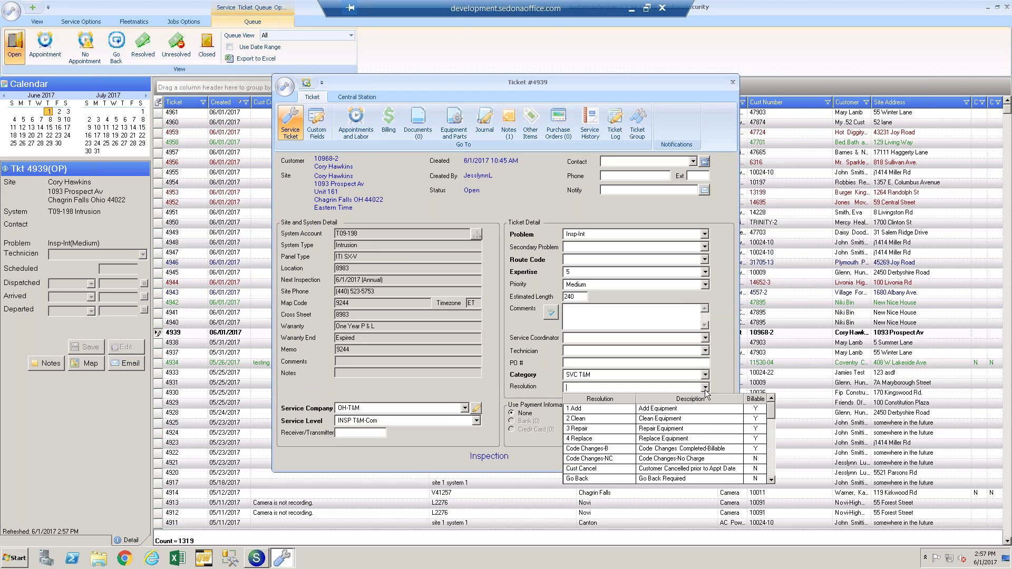
pyautogui.click(728, 410)
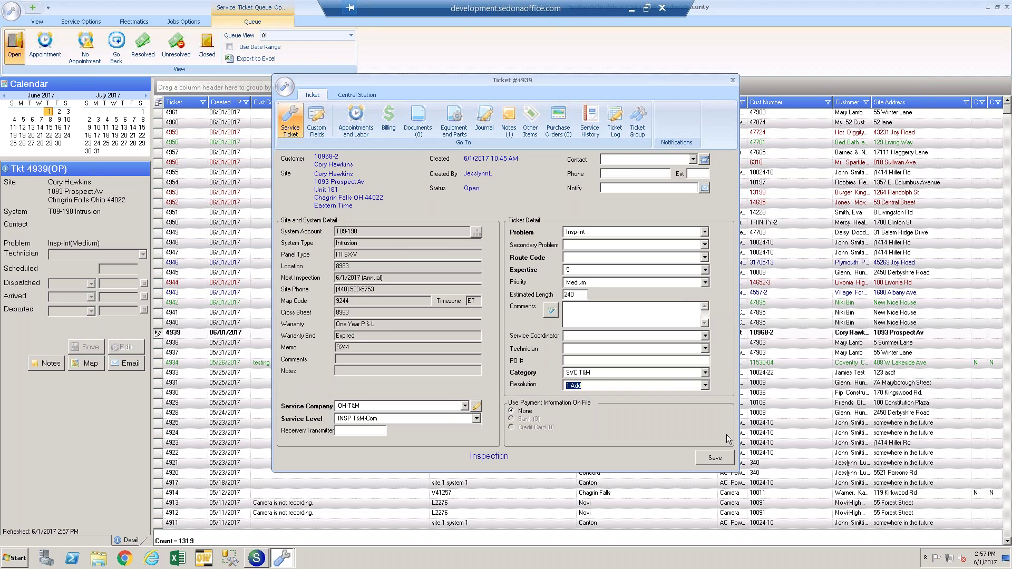
pyautogui.click(715, 457)
pyautogui.click(553, 310)
pyautogui.click(704, 257)
pyautogui.click(680, 275)
pyautogui.click(720, 456)
# Examine the resolved ticket's invoicing and Add to Next Cycle options, and close the ticket and the service ticket queue.
pyautogui.click(389, 119)
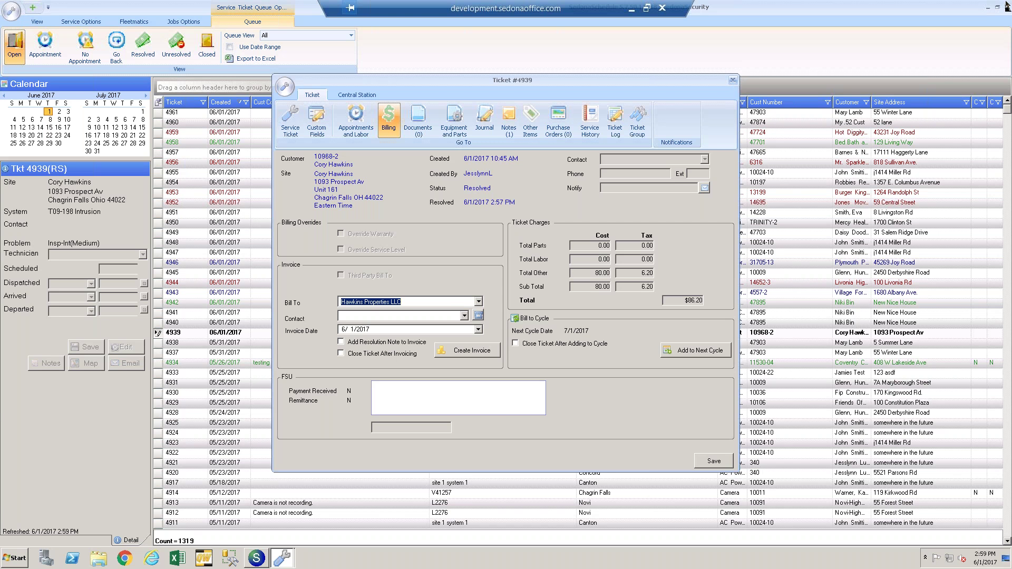
pyautogui.click(732, 81)
pyautogui.click(1006, 8)
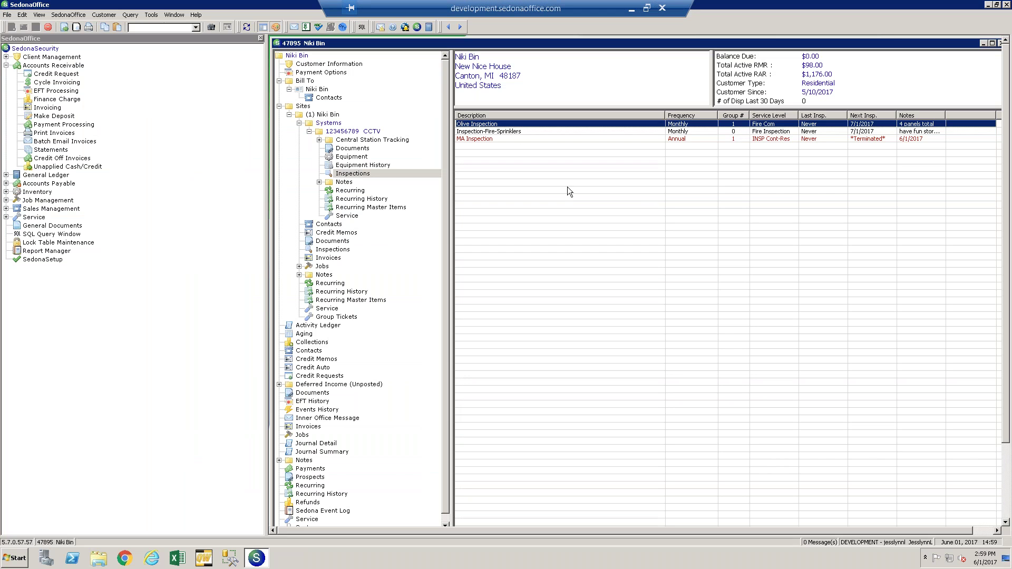